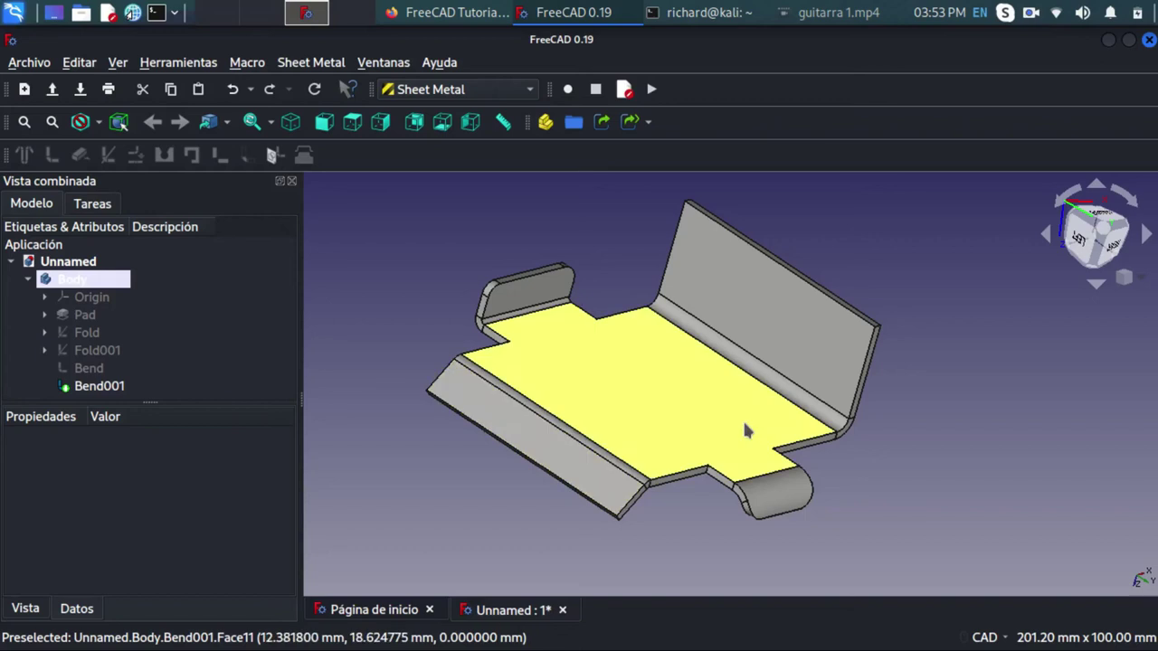
Pan and orbit the finished sheet-metal plate to view it from several angles.
middle_drag(737, 414, 762, 477)
mouse_move(745, 438)
middle_down()
mouse_move(1053, 334)
mouse_move(1047, 474)
mouse_move(920, 468)
mouse_move(703, 418)
middle_up()
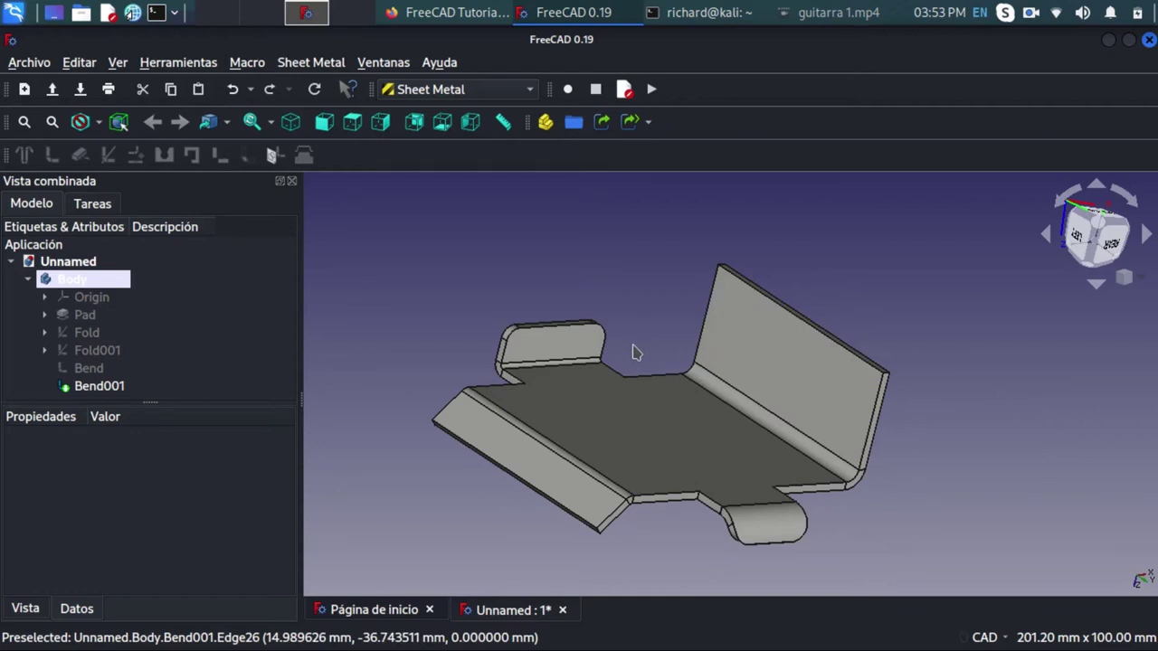
mouse_move(675, 457)
middle_down()
mouse_move(665, 435)
mouse_move(676, 413)
mouse_move(899, 416)
middle_up()
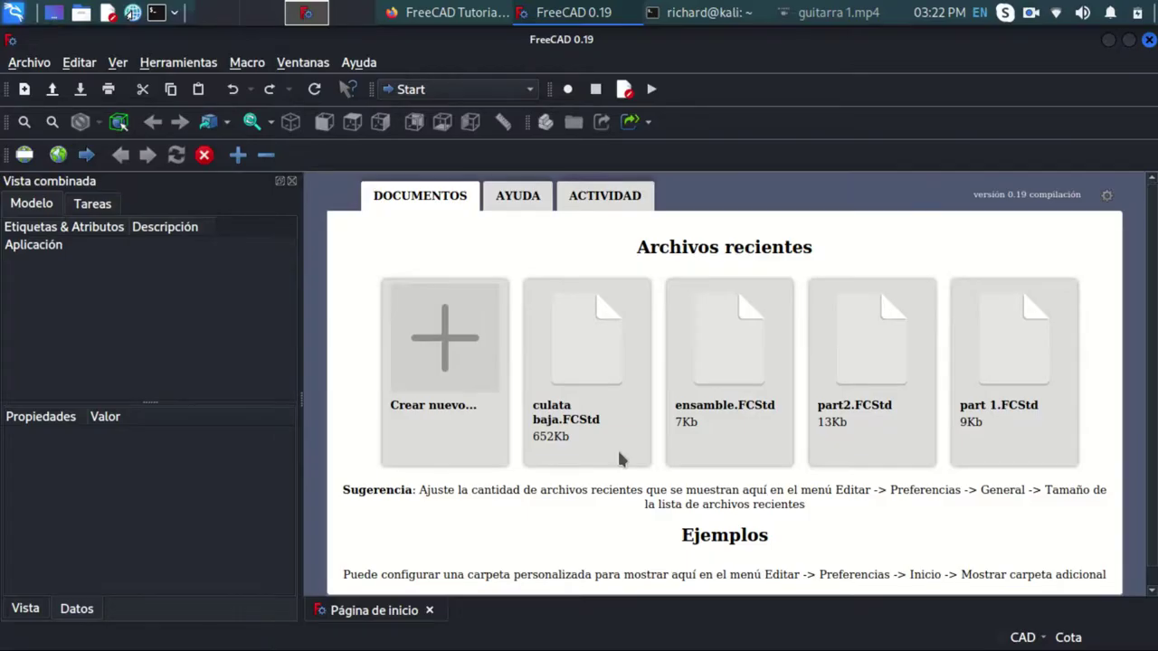
In Administrador de complementos, find sheetmetal, install it, and close the manager.
click(178, 62)
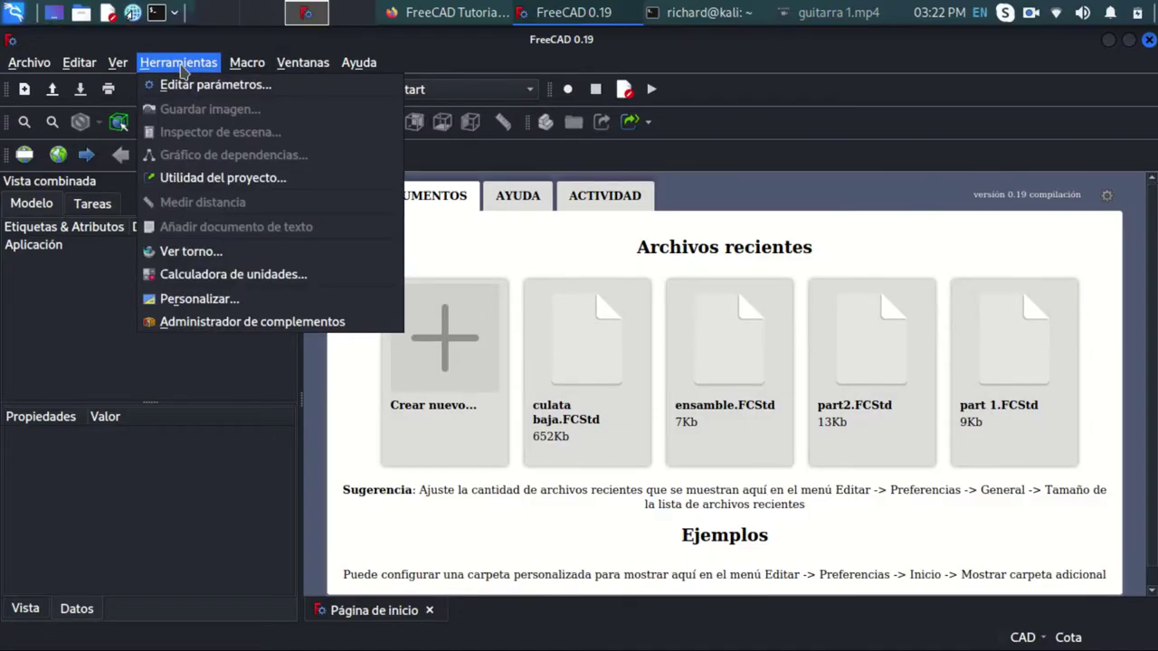
click(228, 321)
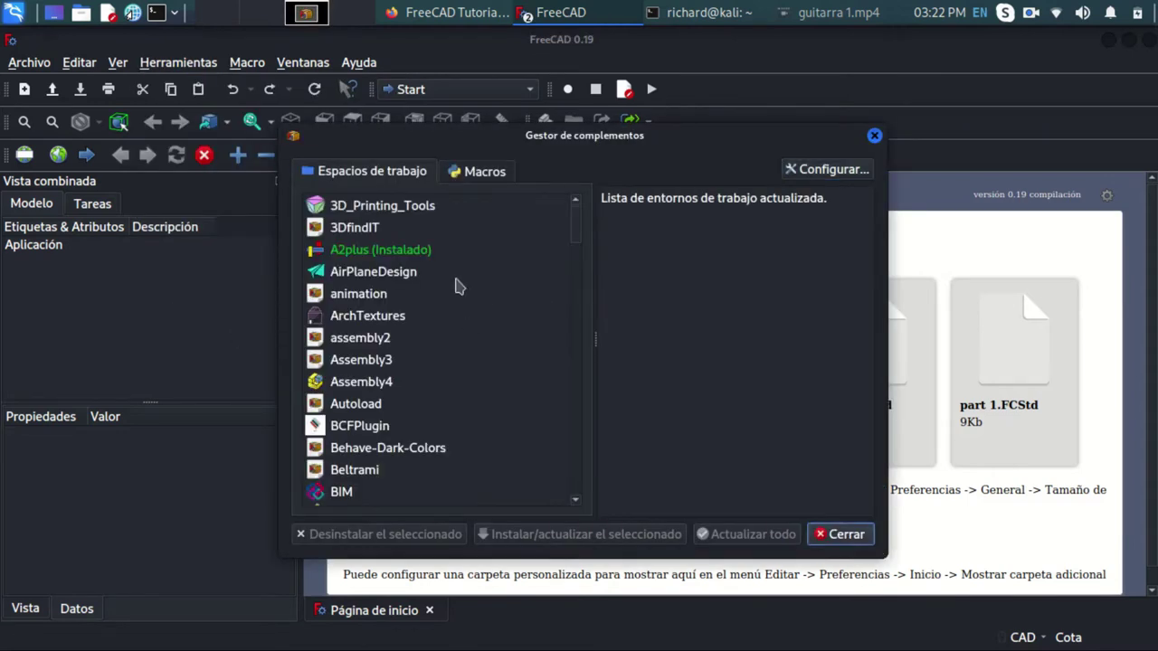
scroll(457, 286, down, 5)
scroll(457, 286, down, 5)
scroll(457, 286, down, 2)
scroll(457, 286, down, 4)
scroll(457, 286, down, 2)
scroll(457, 286, down, 4)
scroll(457, 286, down, 2)
scroll(457, 286, down, 2)
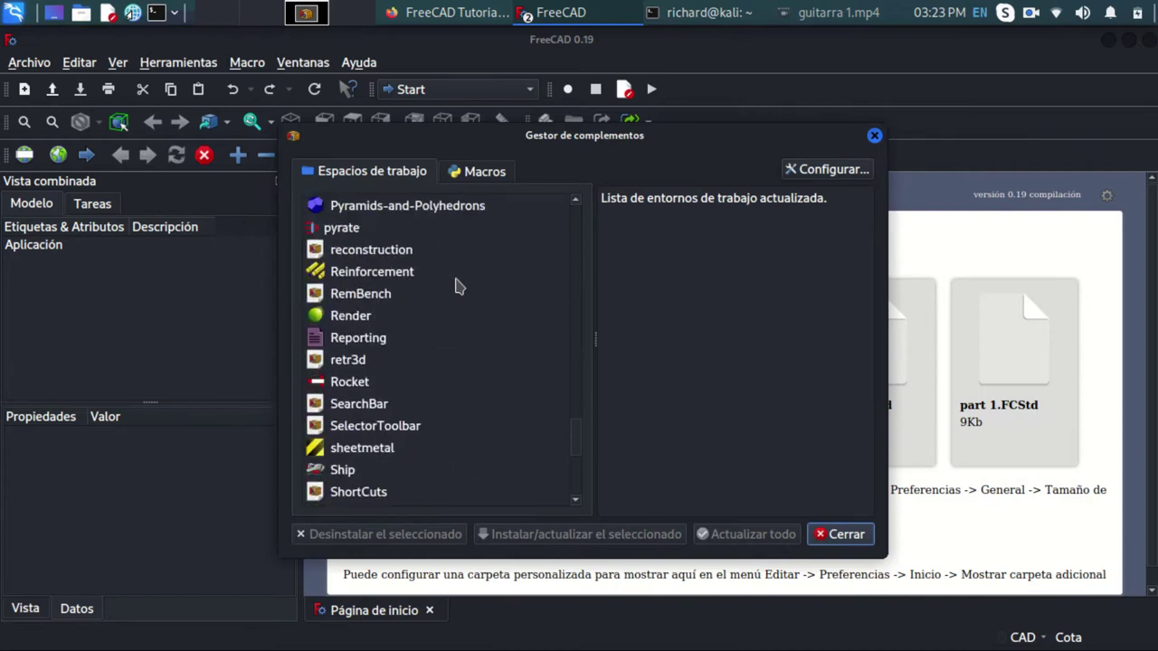
click(392, 452)
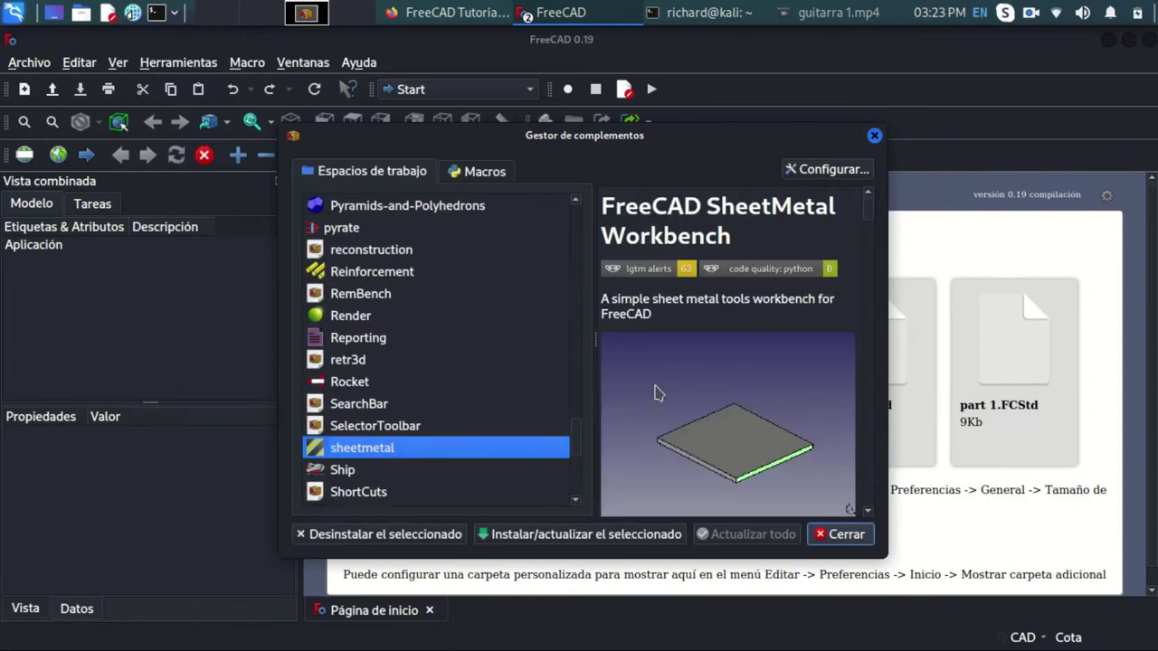
click(584, 537)
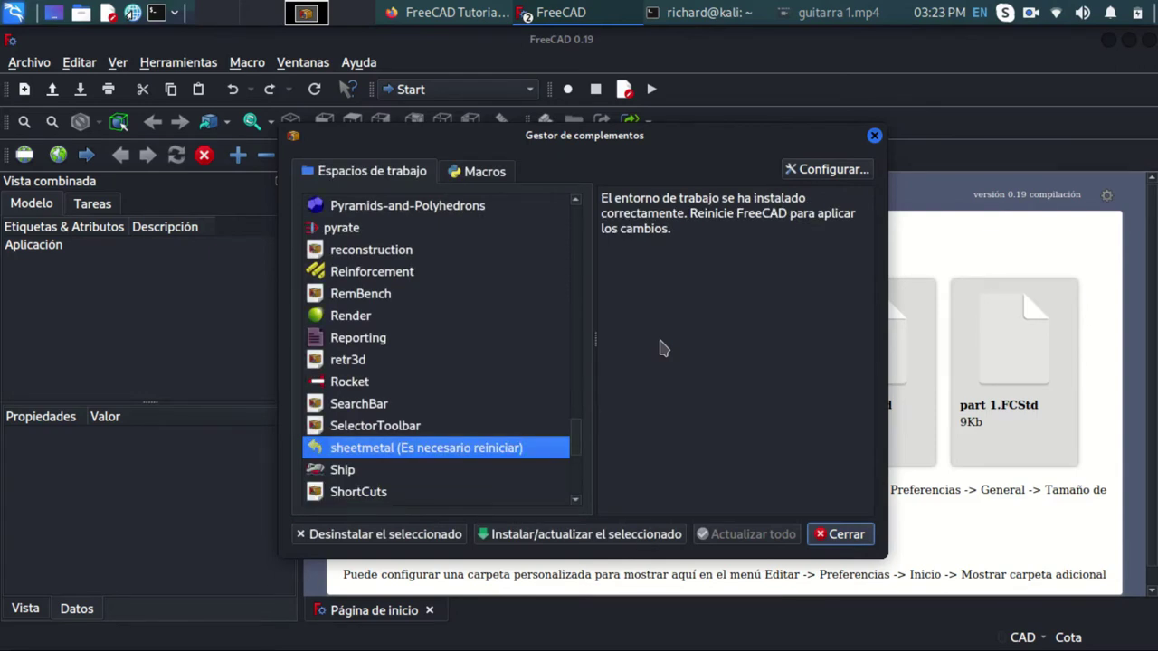
click(823, 535)
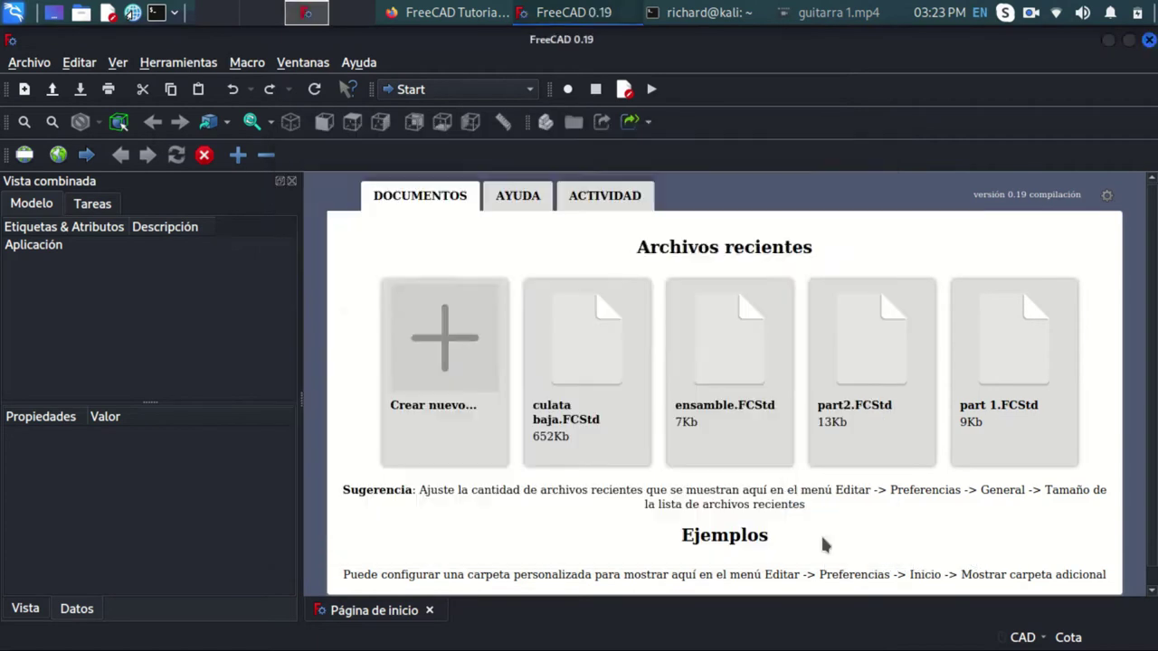
Dismiss the restart notice, create a new Unnamed document, and switch to Part Design.
click(677, 336)
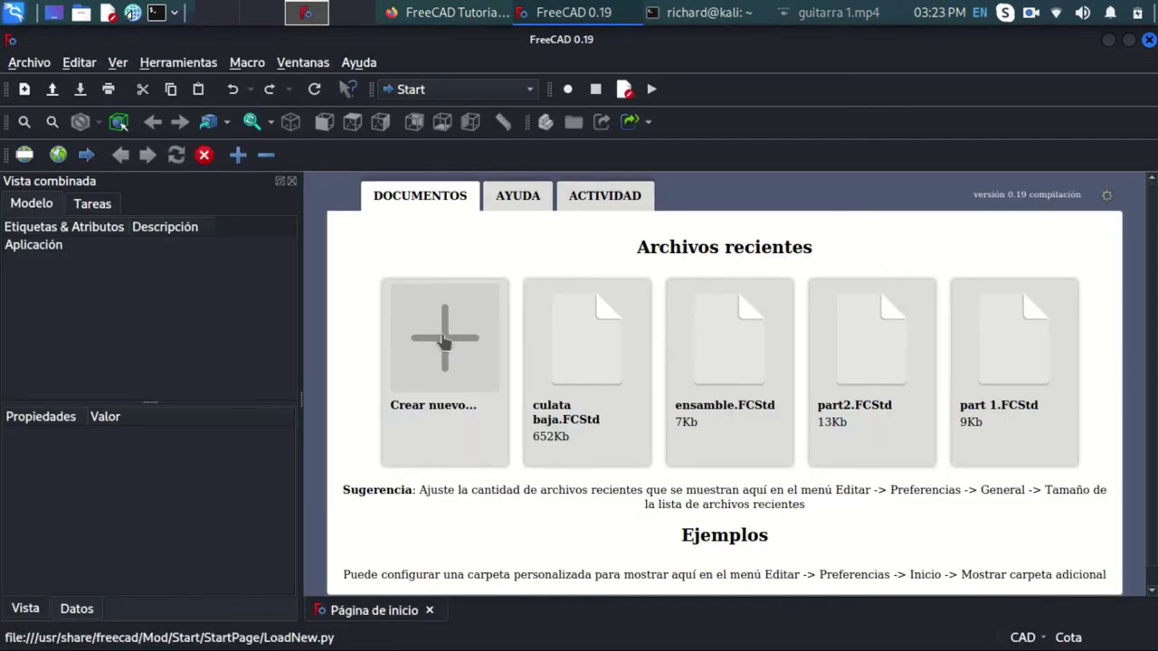
click(444, 342)
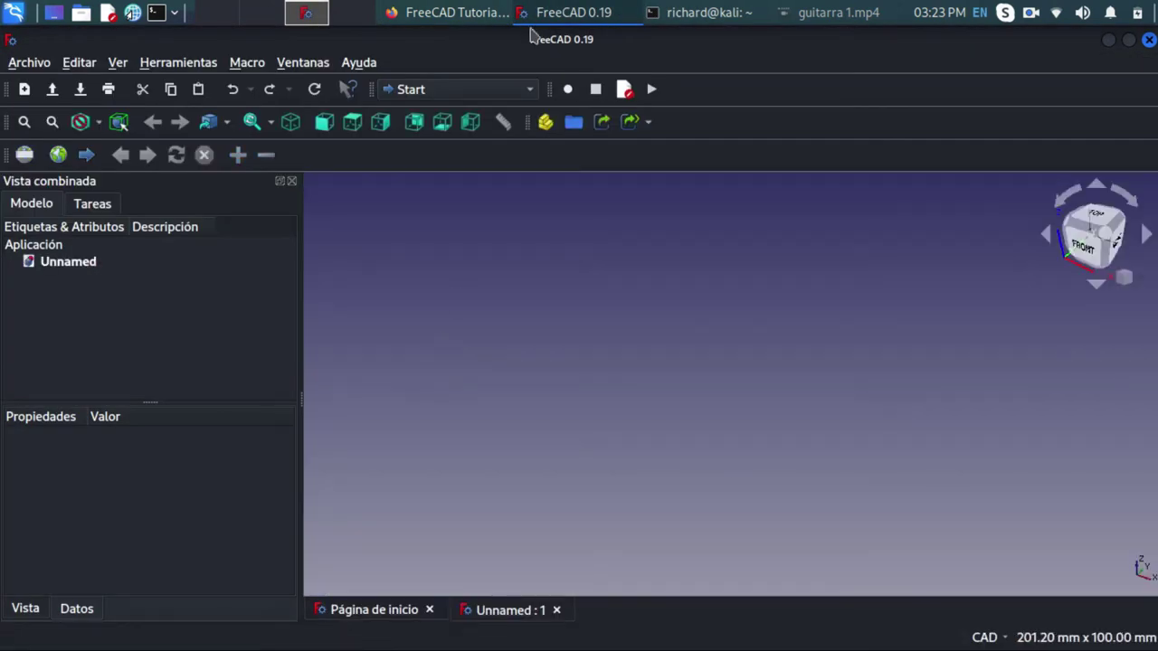
click(511, 91)
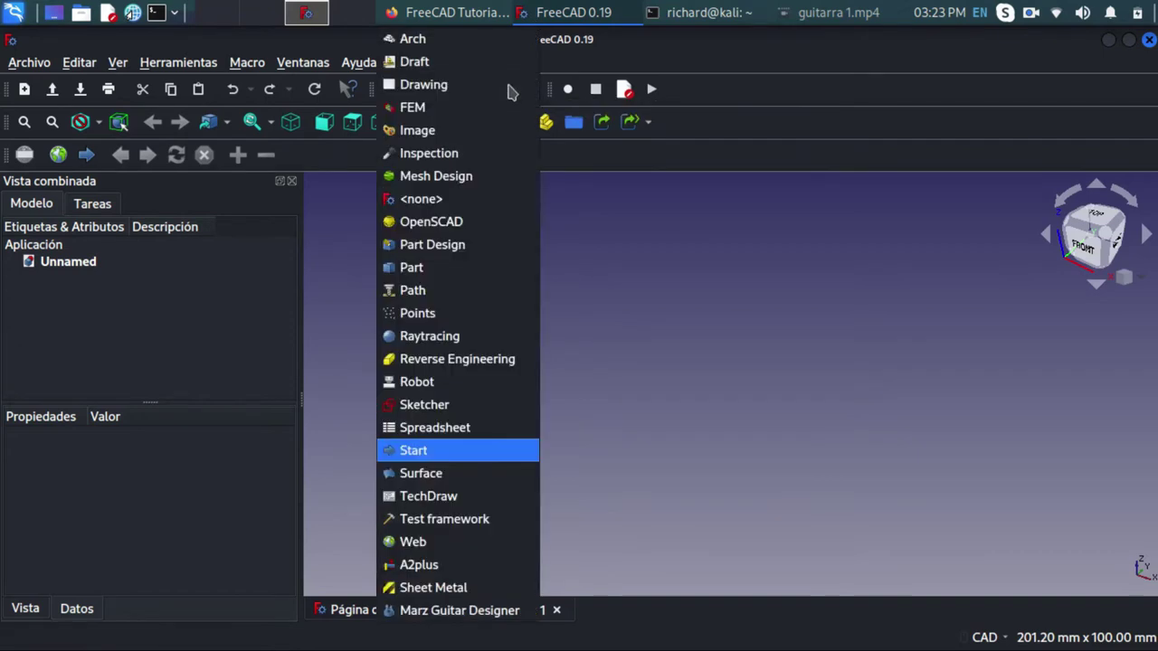
click(503, 253)
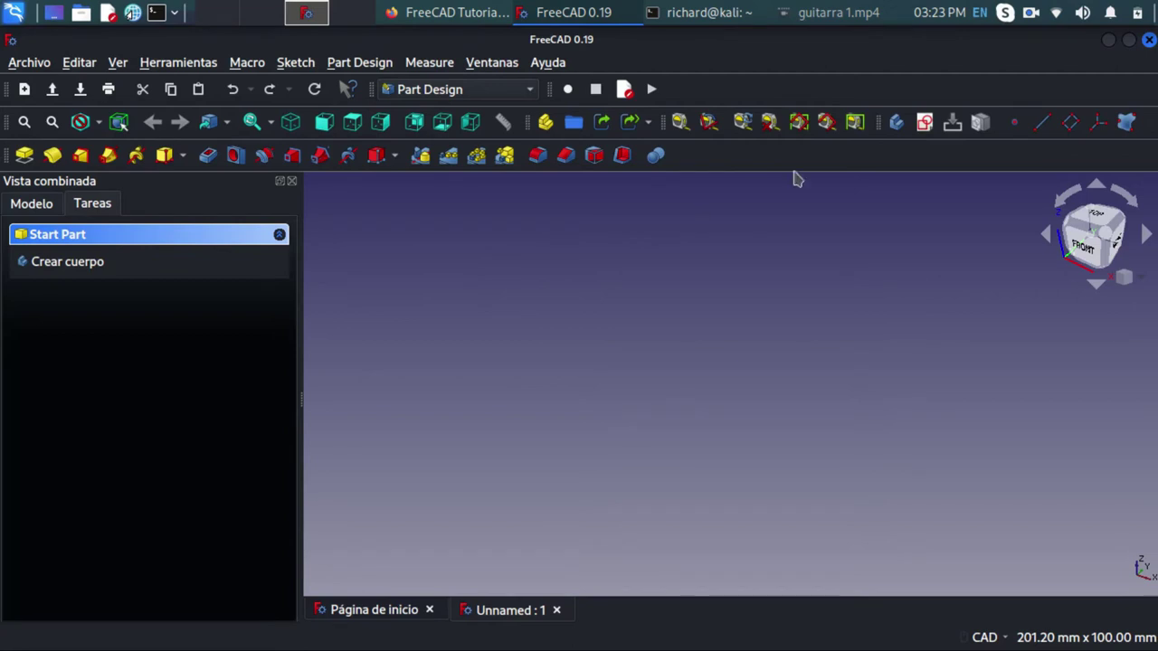
Create a new sketch on the XY_Plane.
click(924, 127)
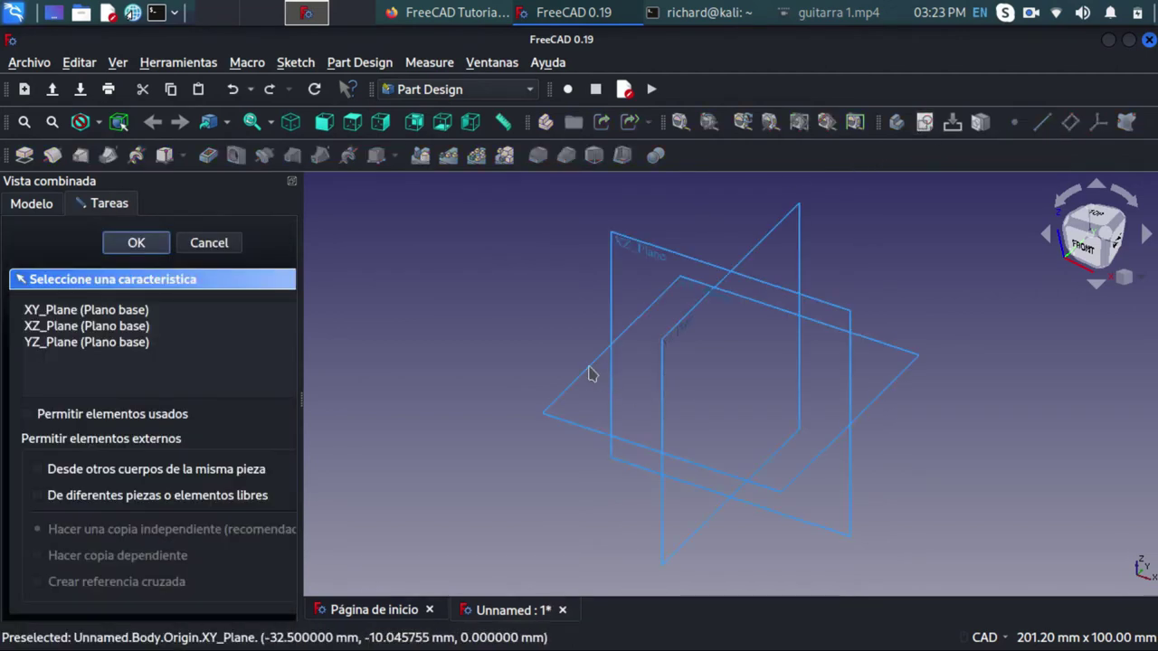
click(590, 372)
click(135, 244)
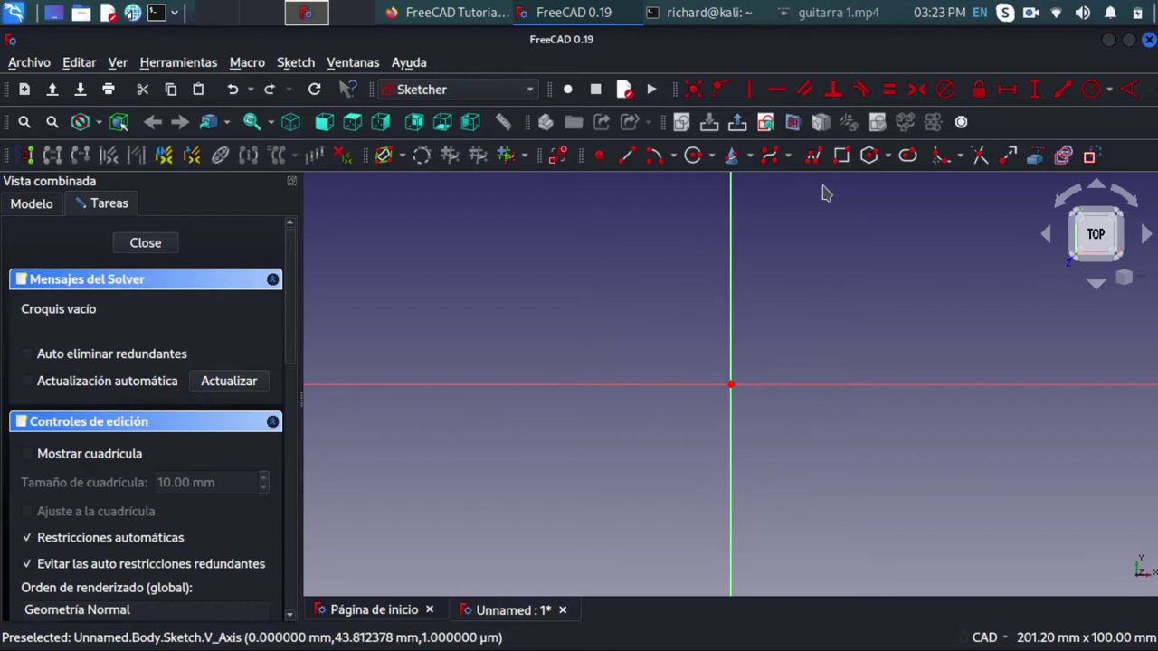
Draw a rectangle spanning from above-left to below-right of the origin.
click(841, 156)
click(551, 283)
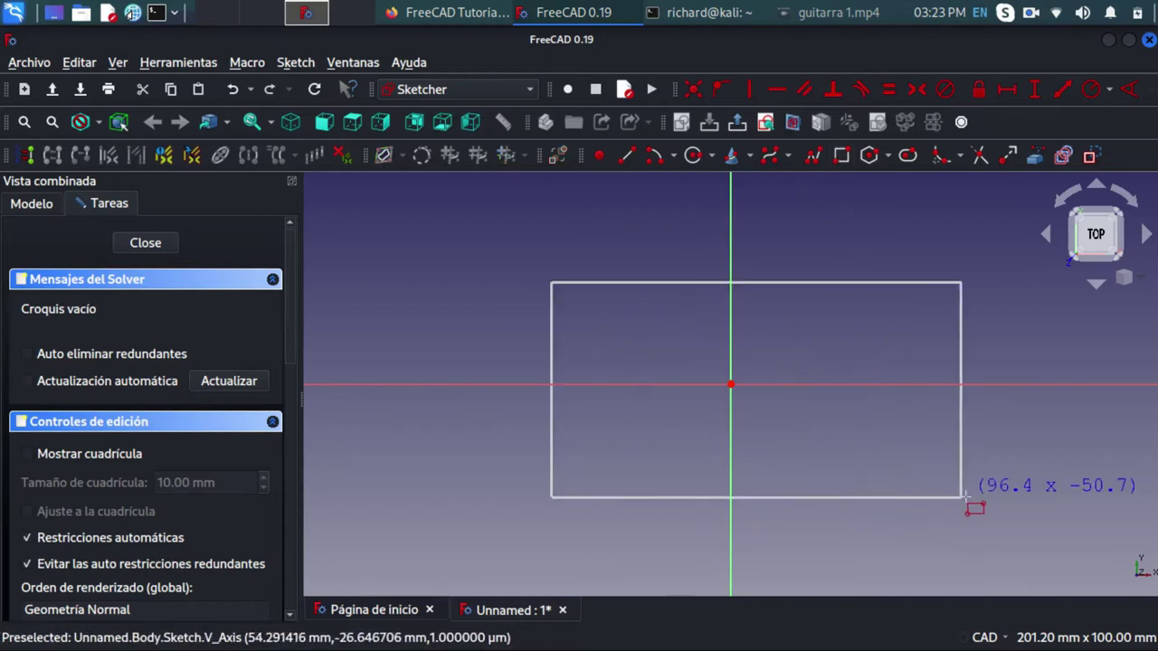
right_click(933, 543)
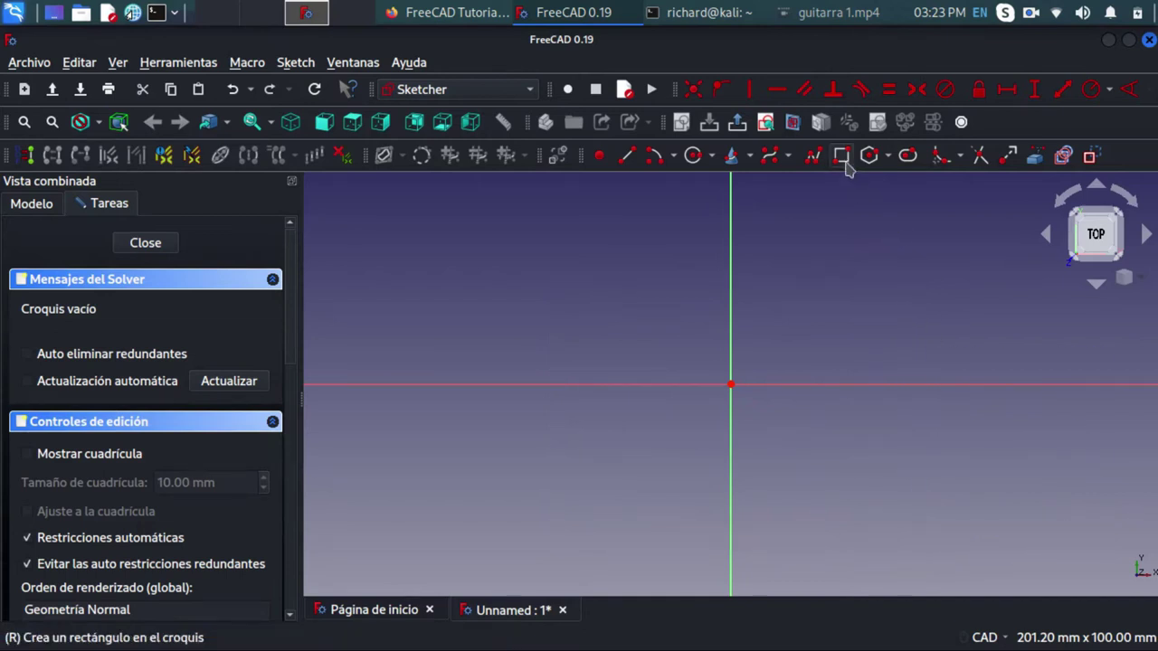
click(589, 257)
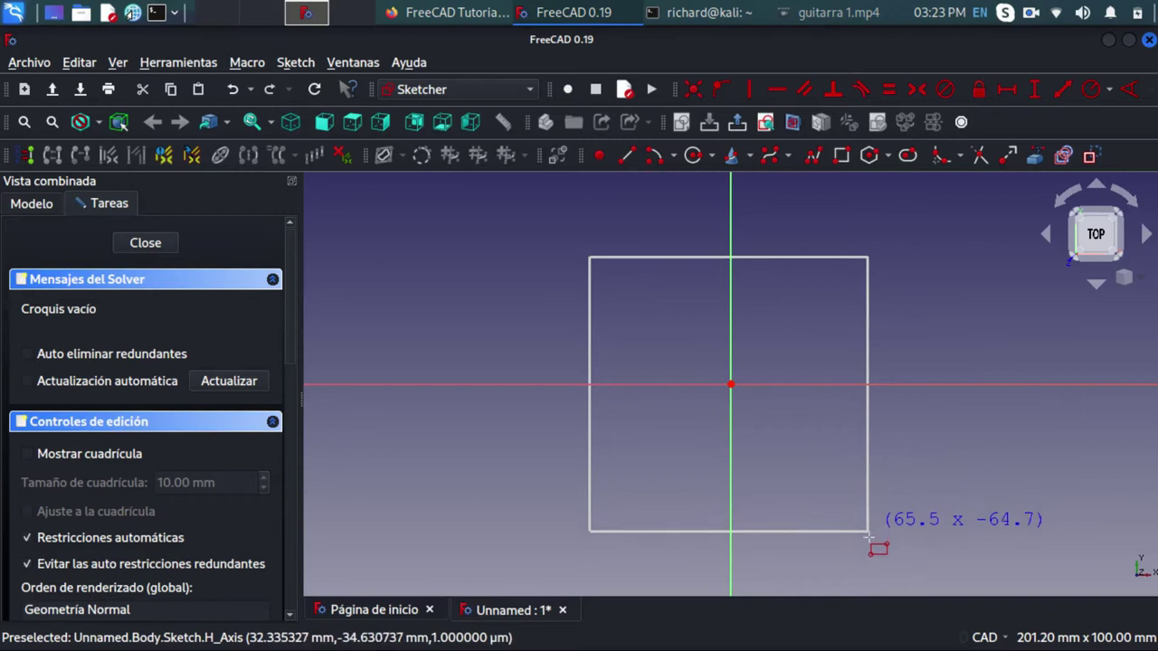
click(870, 525)
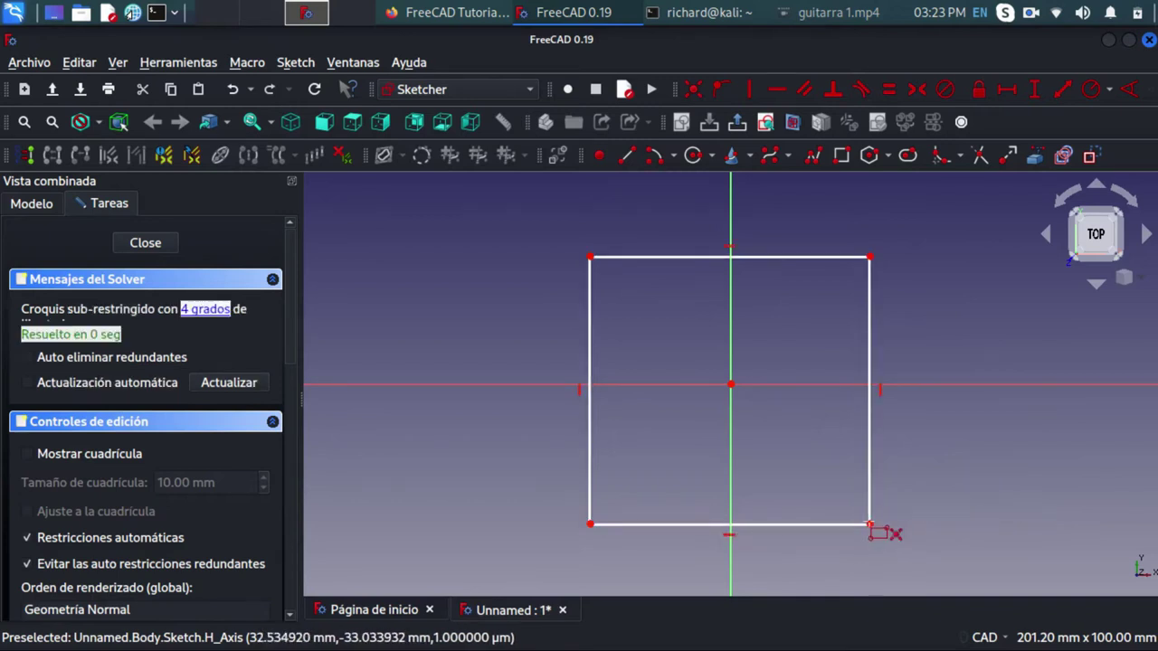
Draw a three-sided polyline tab outline on the rectangle's upper edge.
middle_drag(706, 242, 703, 380)
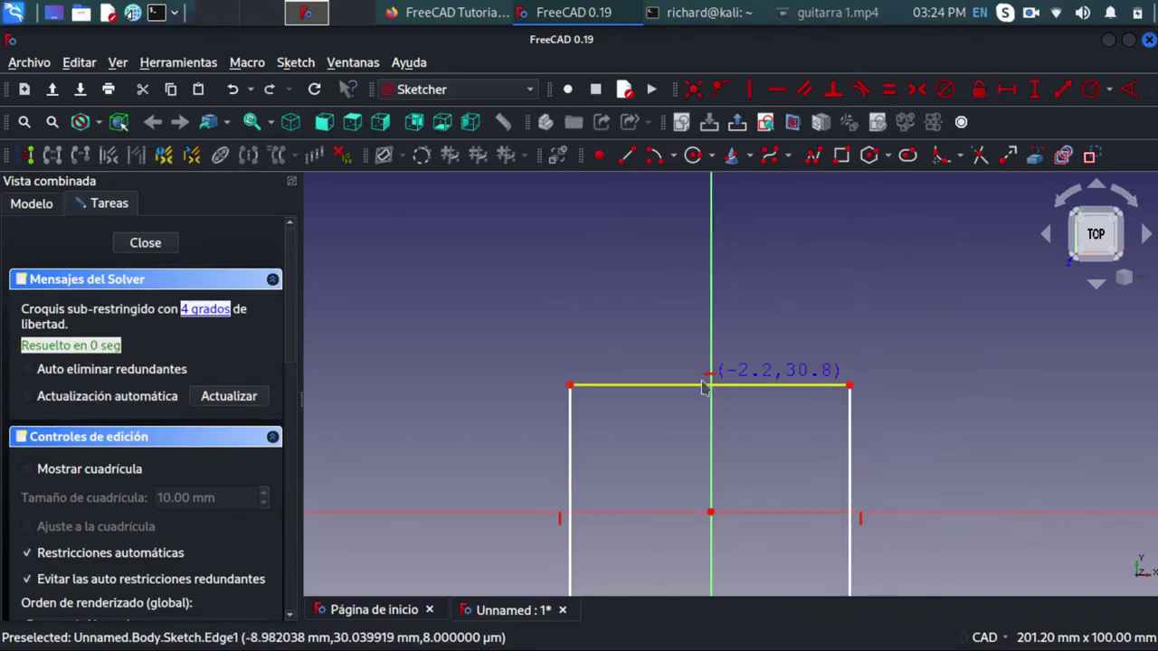
click(813, 155)
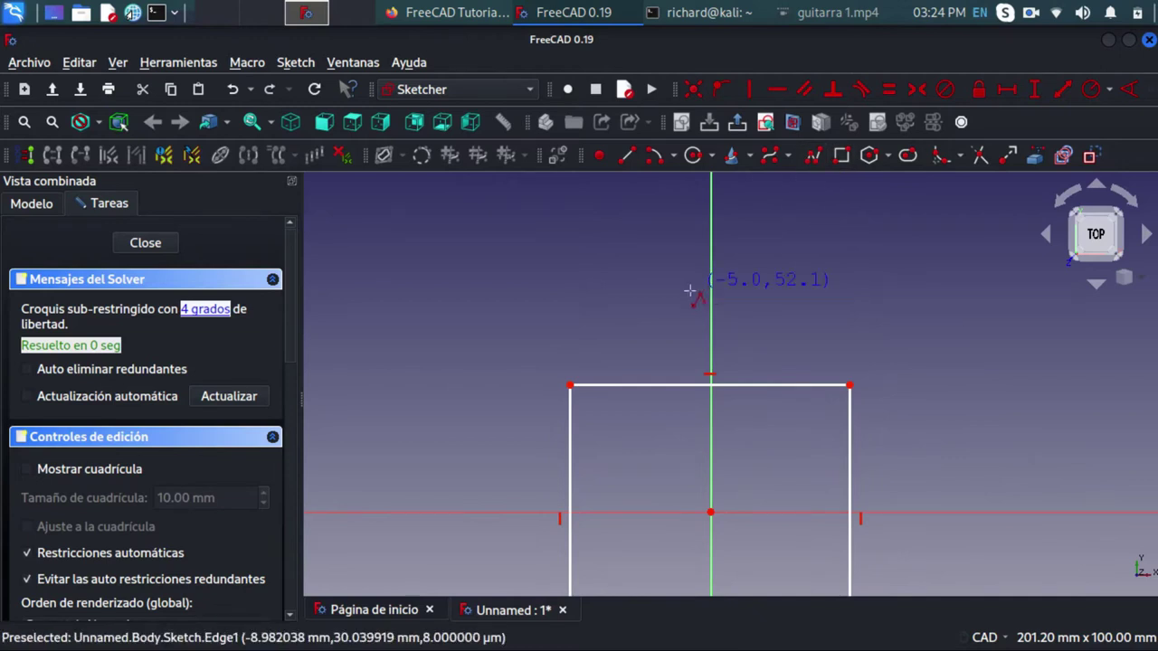
click(652, 385)
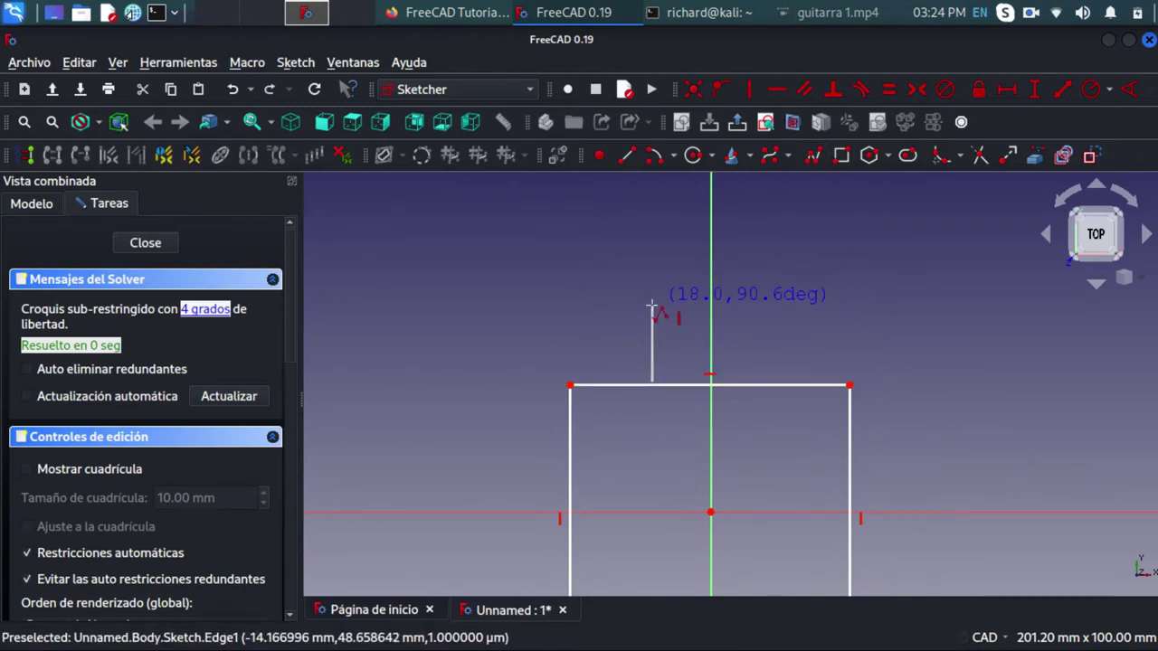
click(652, 306)
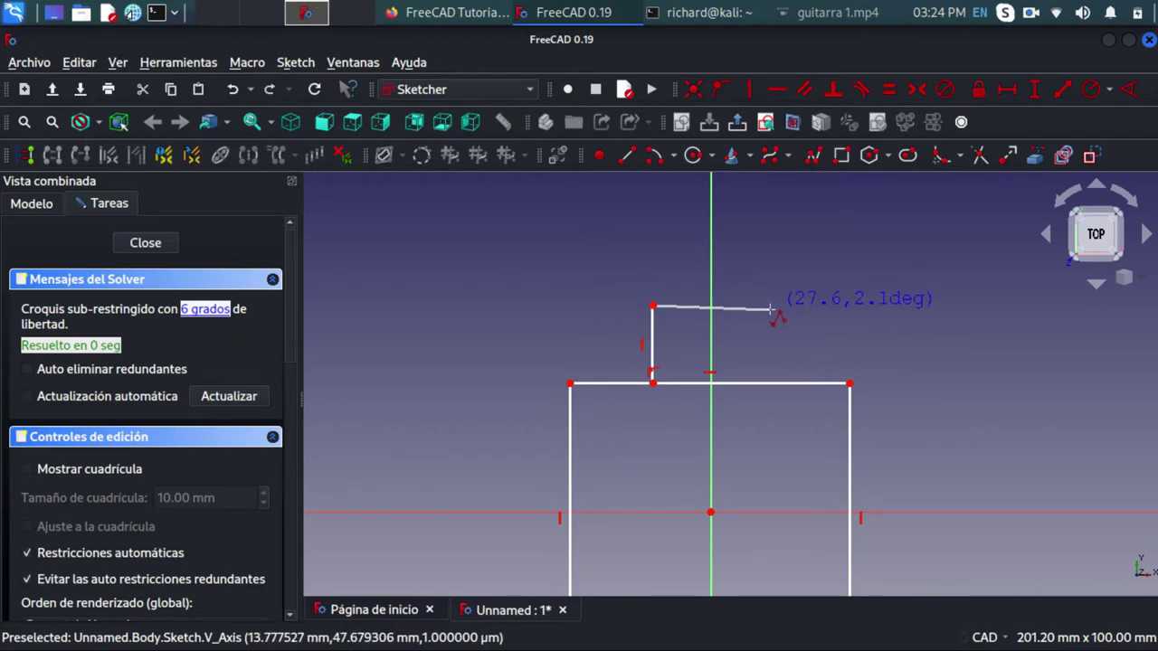
click(767, 307)
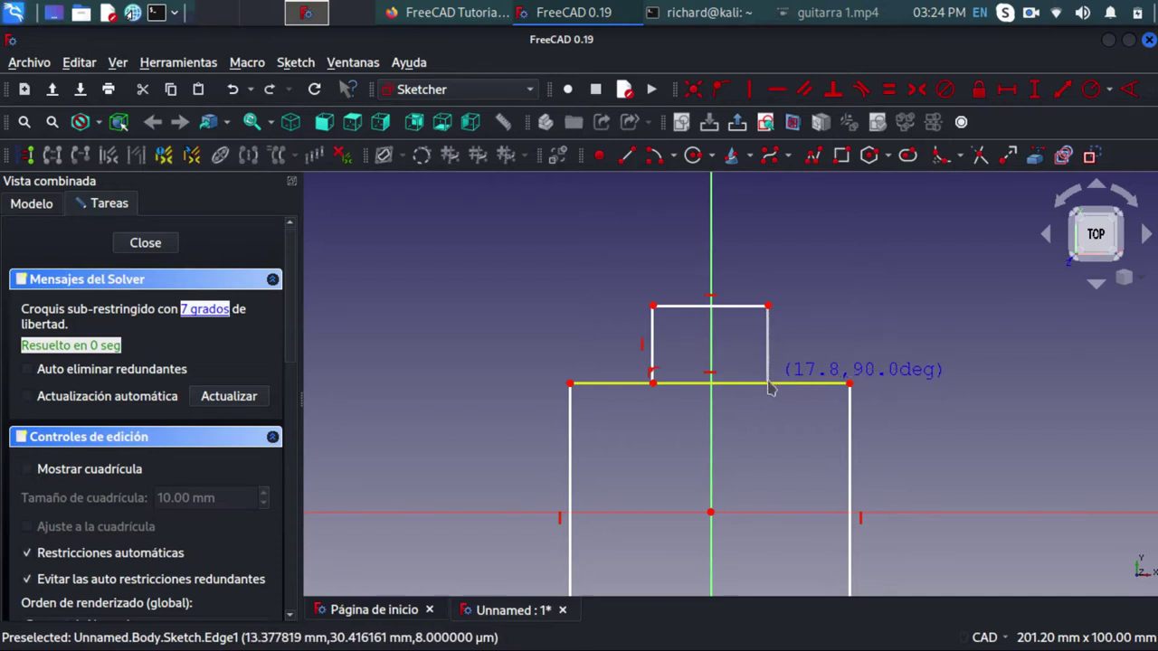
click(769, 386)
scroll(701, 451, down, 3)
key(Escape)
scroll(677, 550, up, 3)
scroll(671, 380, up, 2)
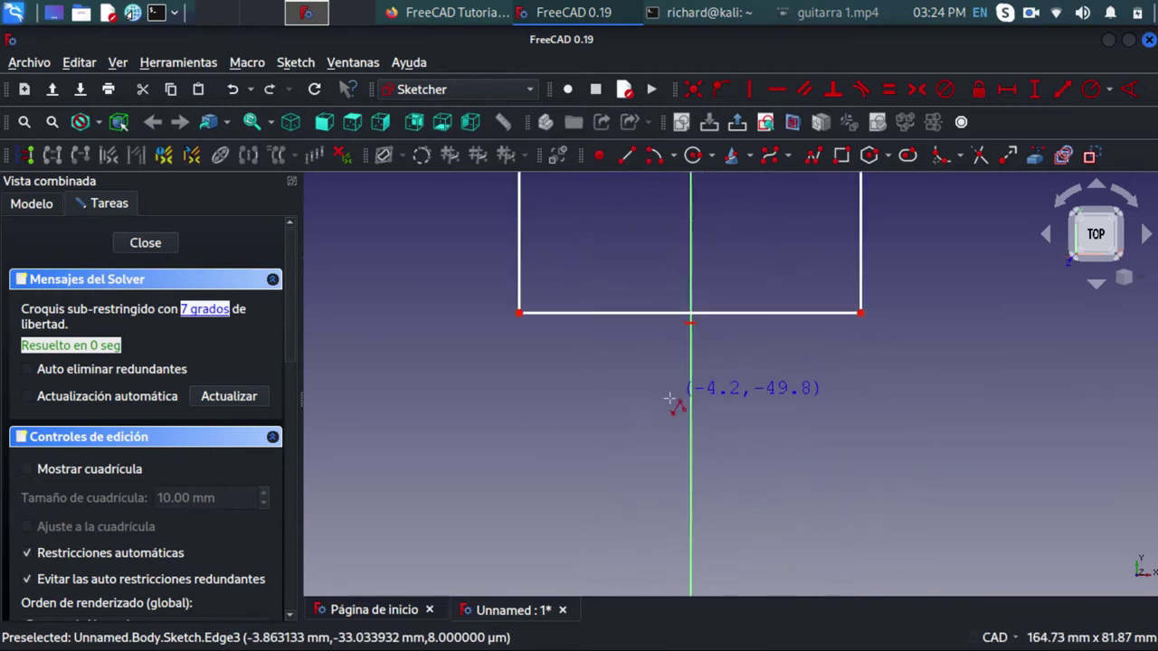
key(Escape)
Draw a matching three-sided polyline tab hanging below the rectangle's bottom edge.
click(693, 155)
click(620, 313)
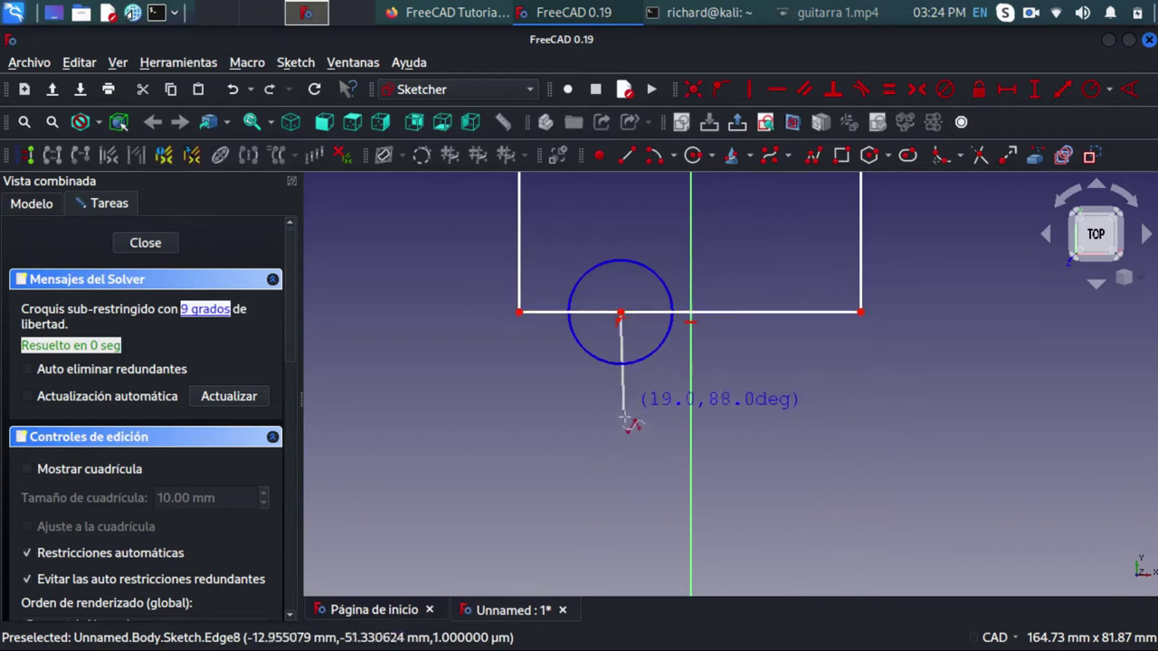
key(Escape)
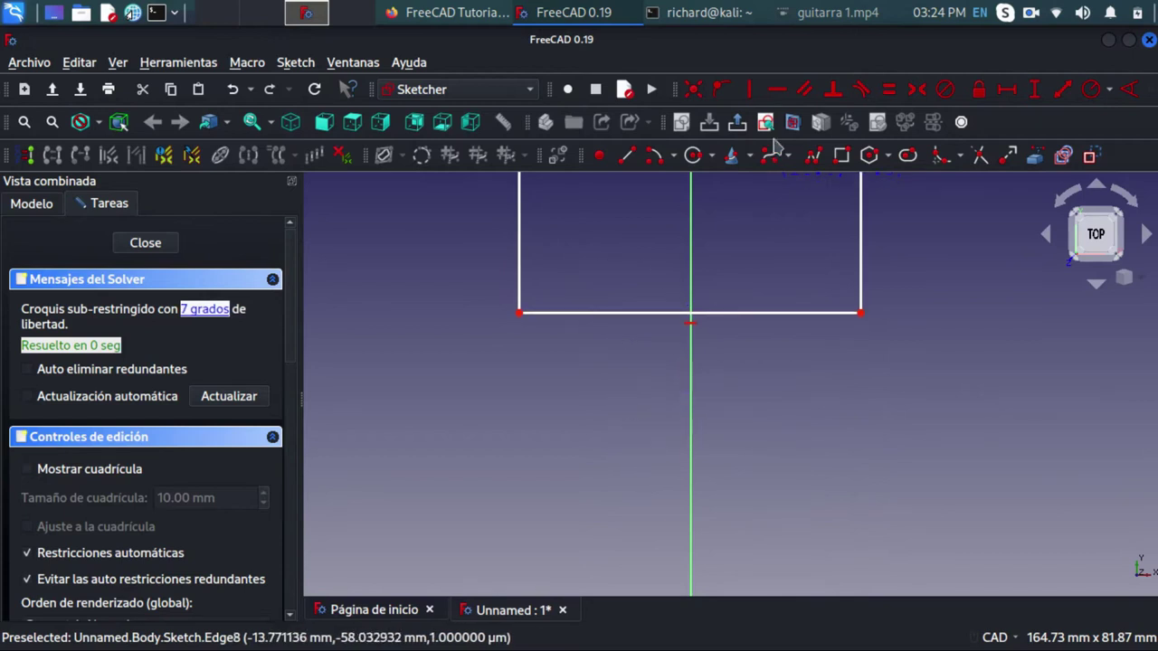
click(813, 155)
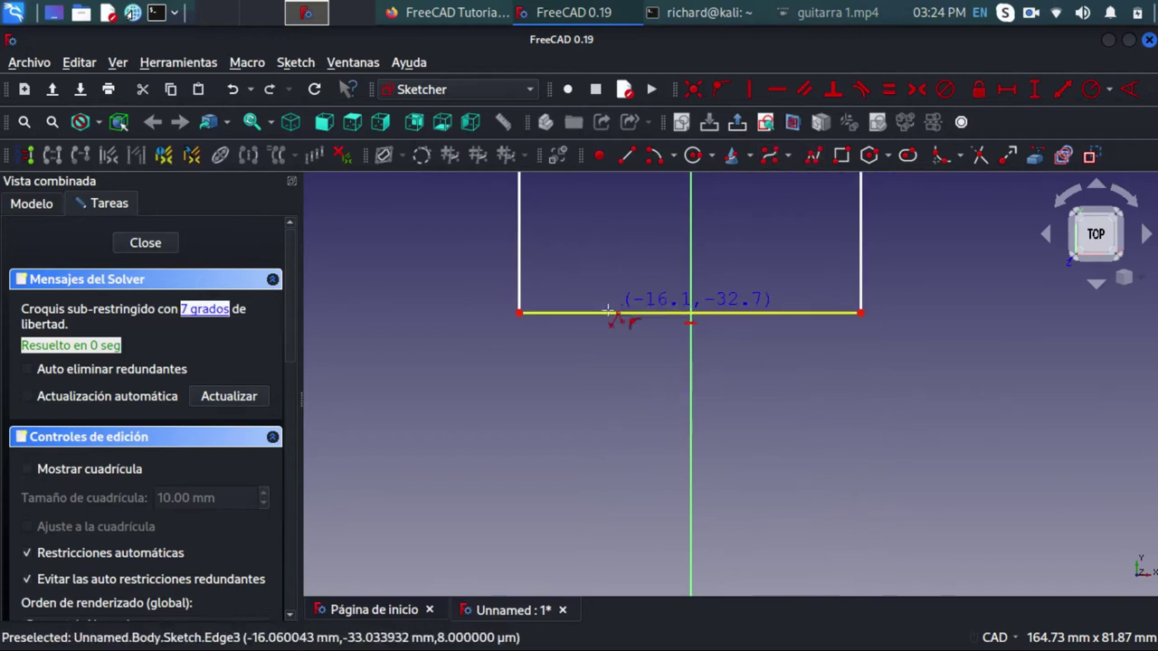
click(608, 313)
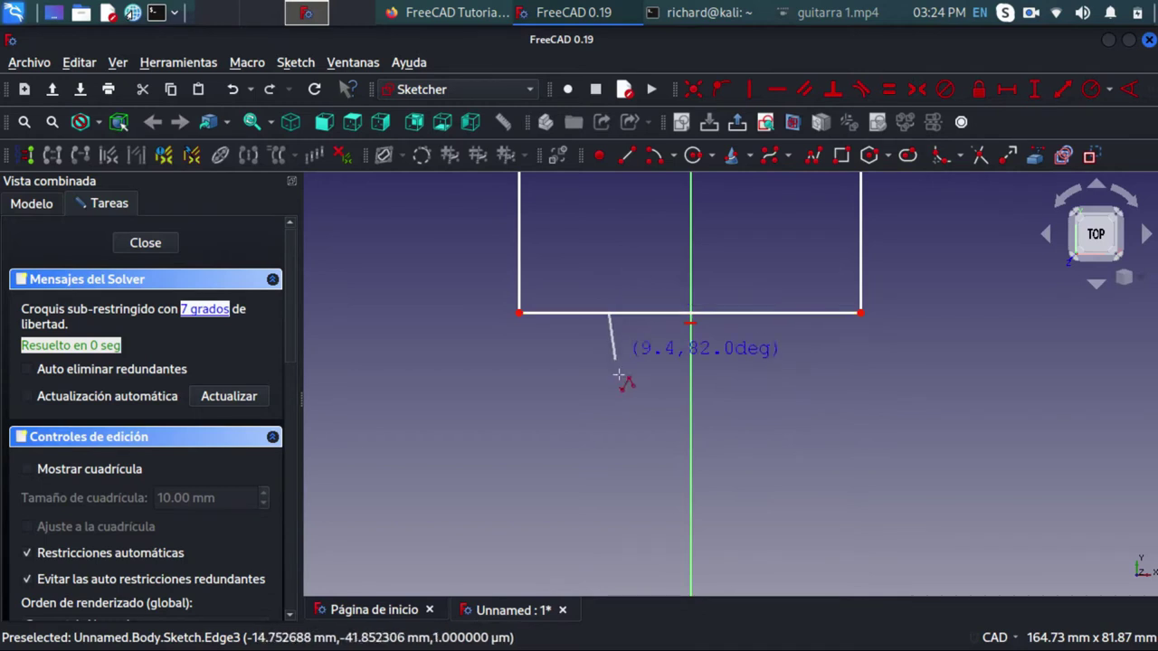
click(608, 418)
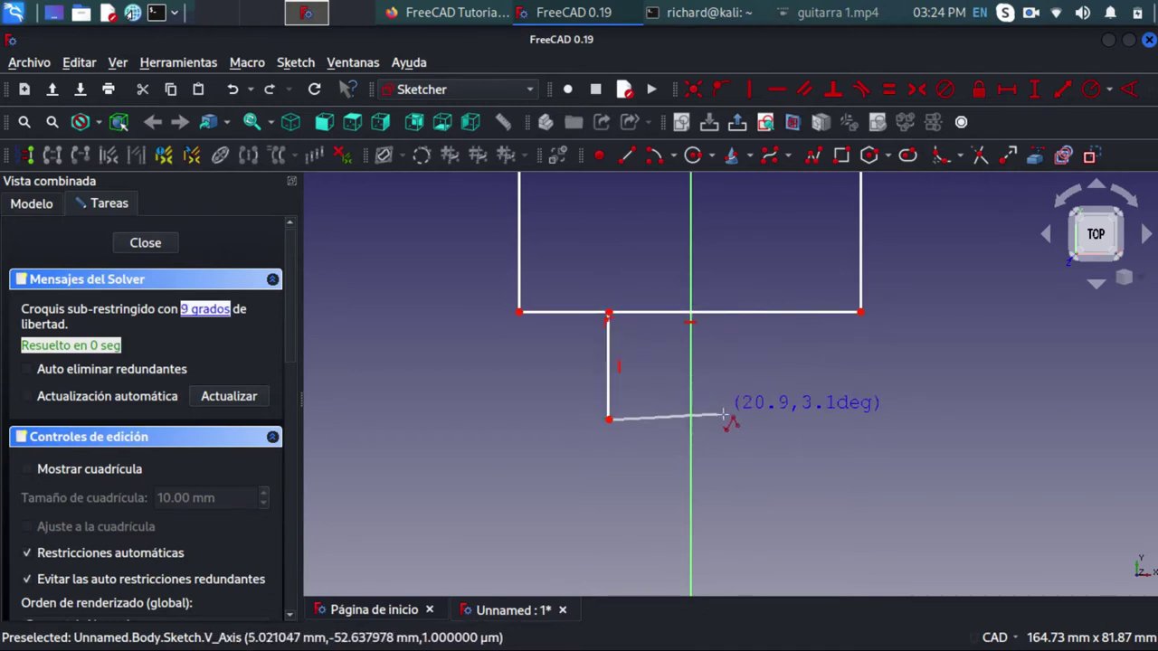
click(770, 421)
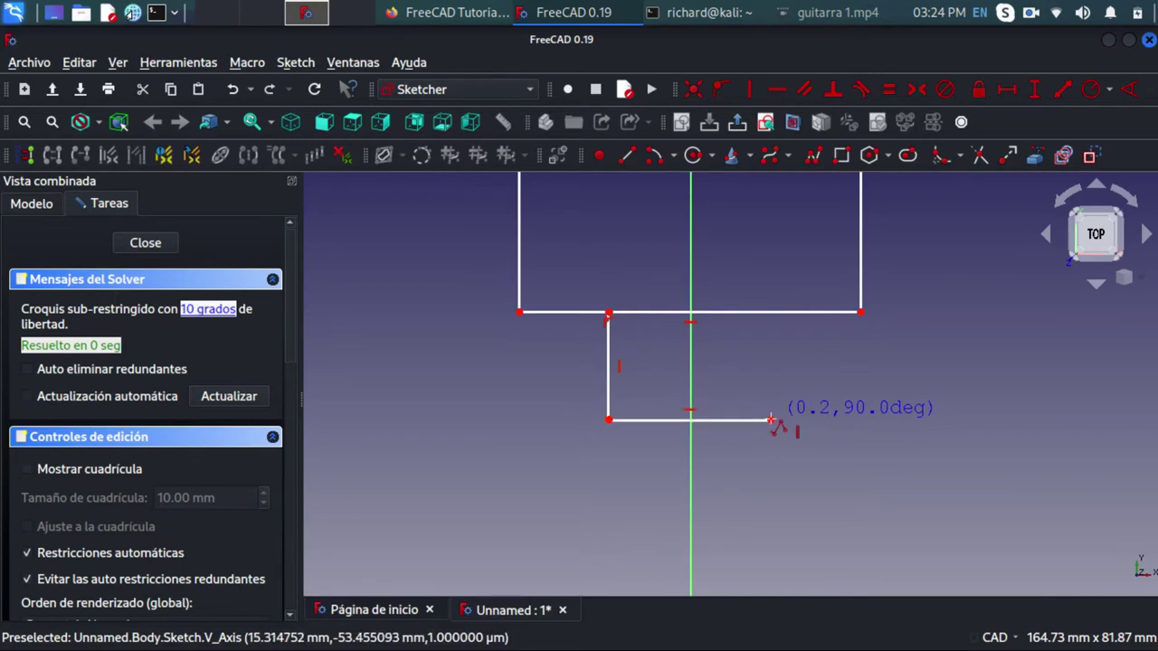
click(769, 314)
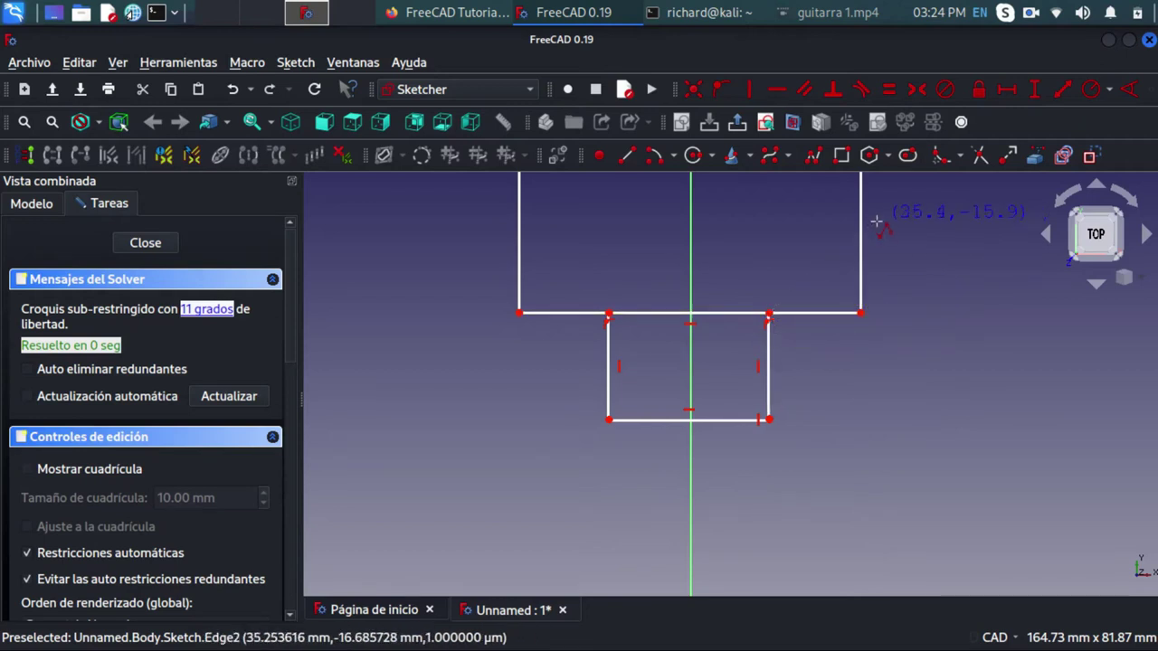
Trim away the rectangle edge segments across the lower and upper tabs.
click(968, 170)
click(713, 315)
scroll(712, 316, down, 1)
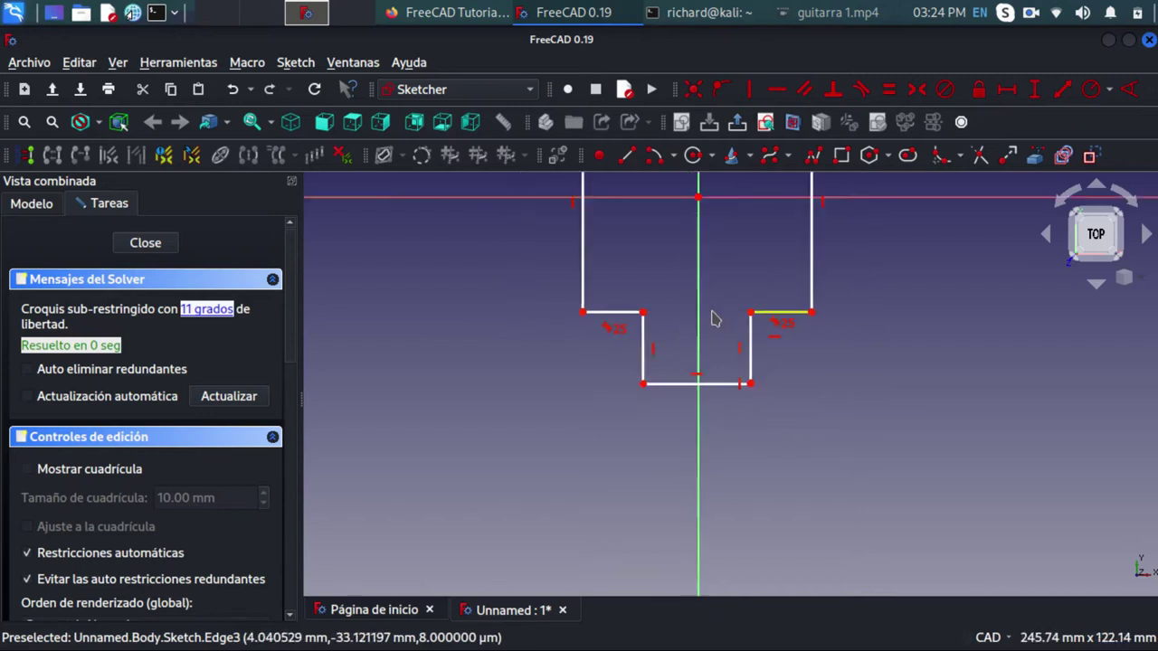
scroll(711, 307, down, 3)
scroll(711, 289, up, 3)
scroll(715, 236, up, 2)
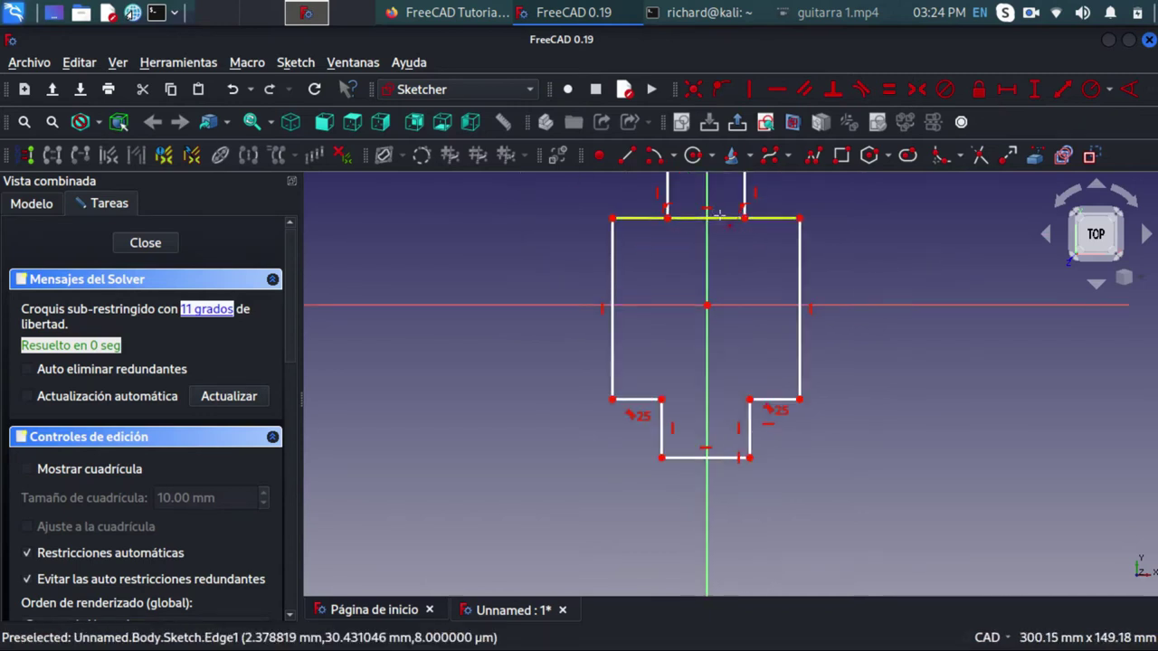
scroll(715, 223, up, 2)
scroll(712, 229, up, 2)
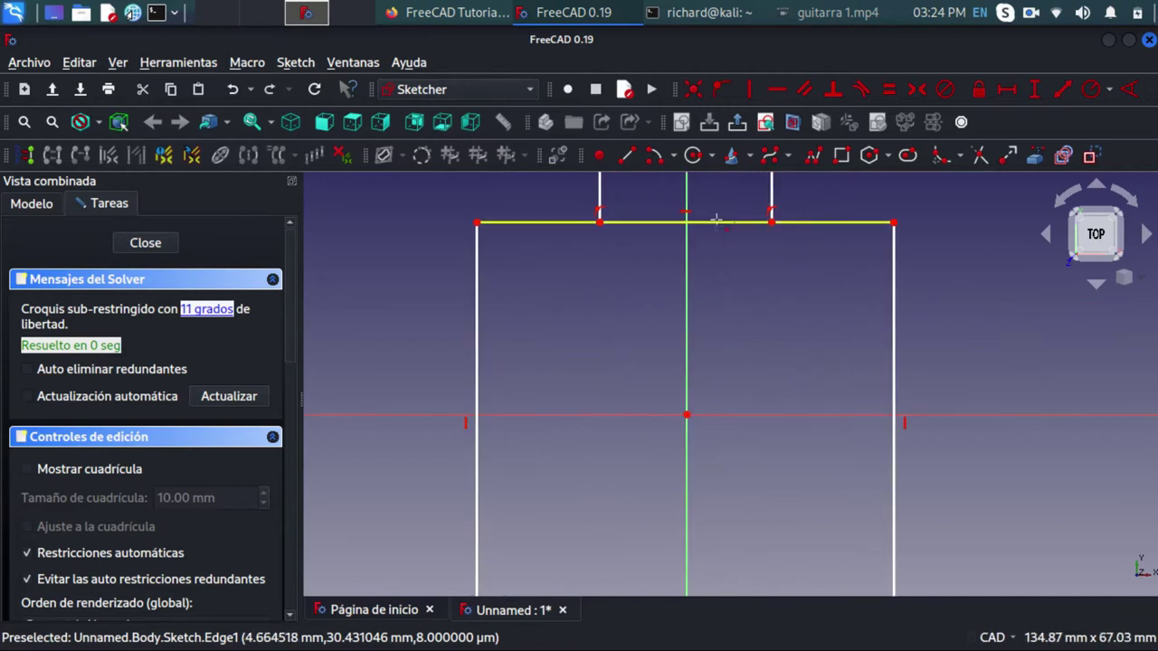
click(715, 222)
scroll(709, 279, down, 4)
scroll(708, 279, down, 1)
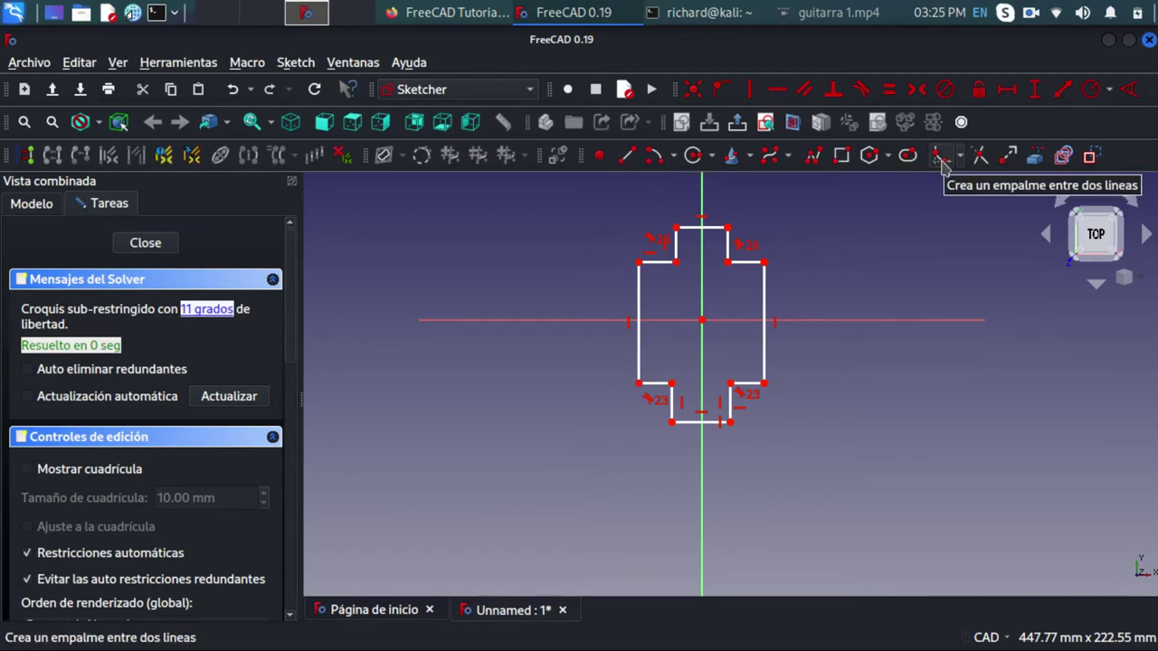
Fillet the upper tab's two outer corners and adjust the rounded corners.
click(941, 156)
scroll(687, 232, up, 3)
scroll(688, 232, up, 2)
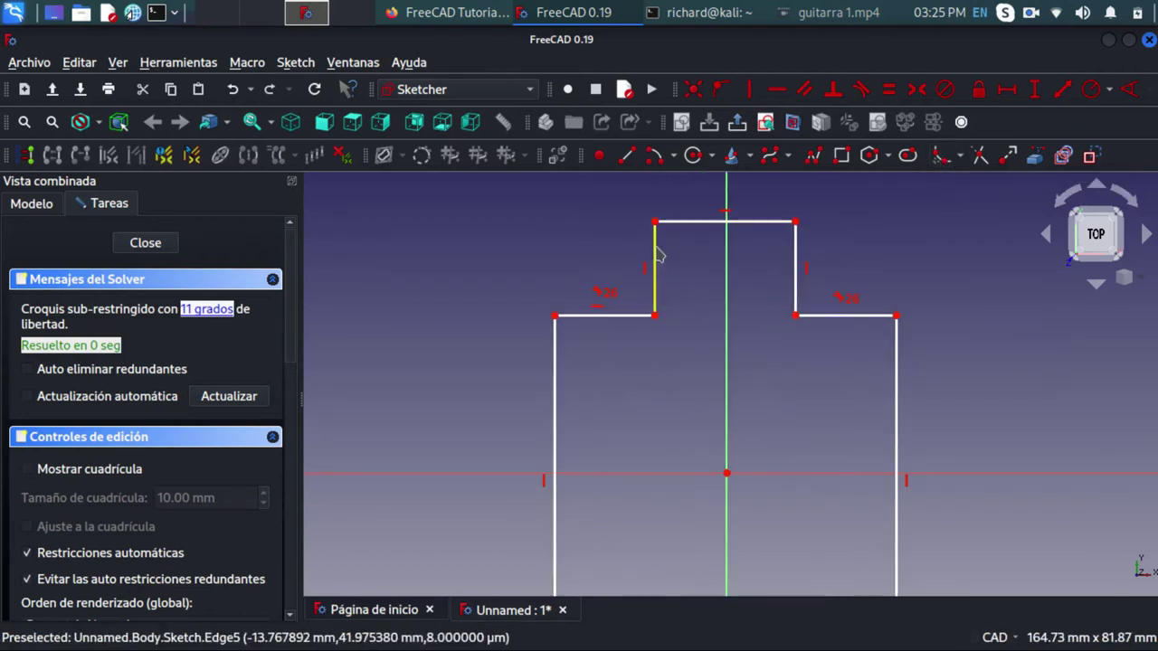
click(941, 156)
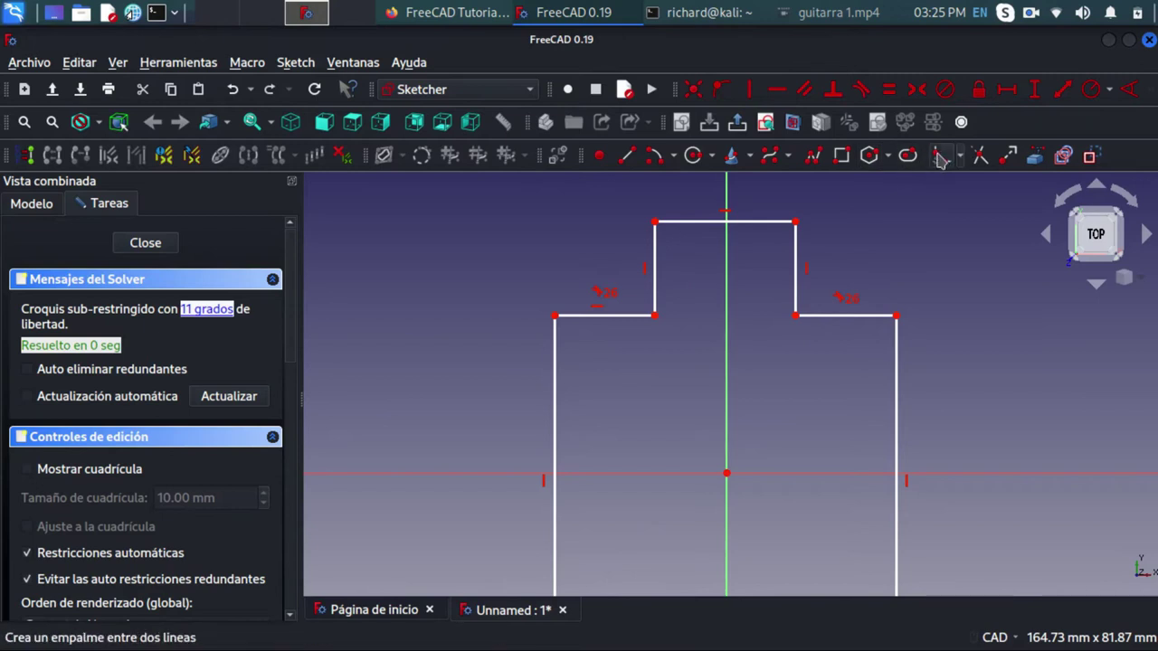
click(670, 222)
click(655, 237)
click(780, 222)
click(796, 244)
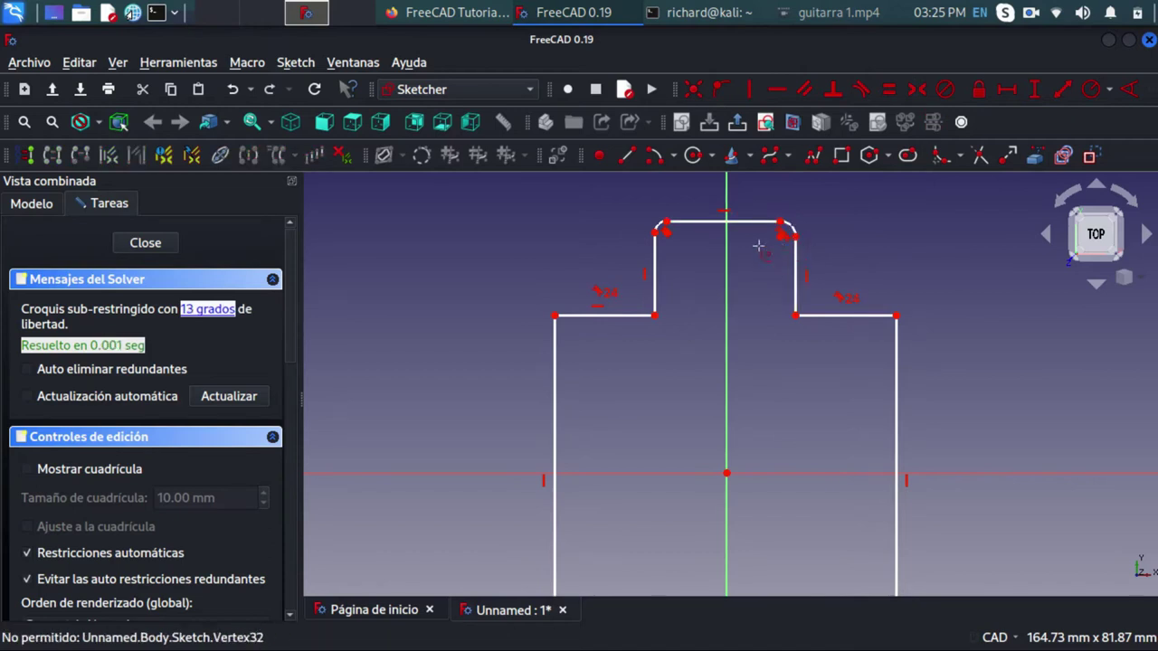
drag(783, 243, 758, 249)
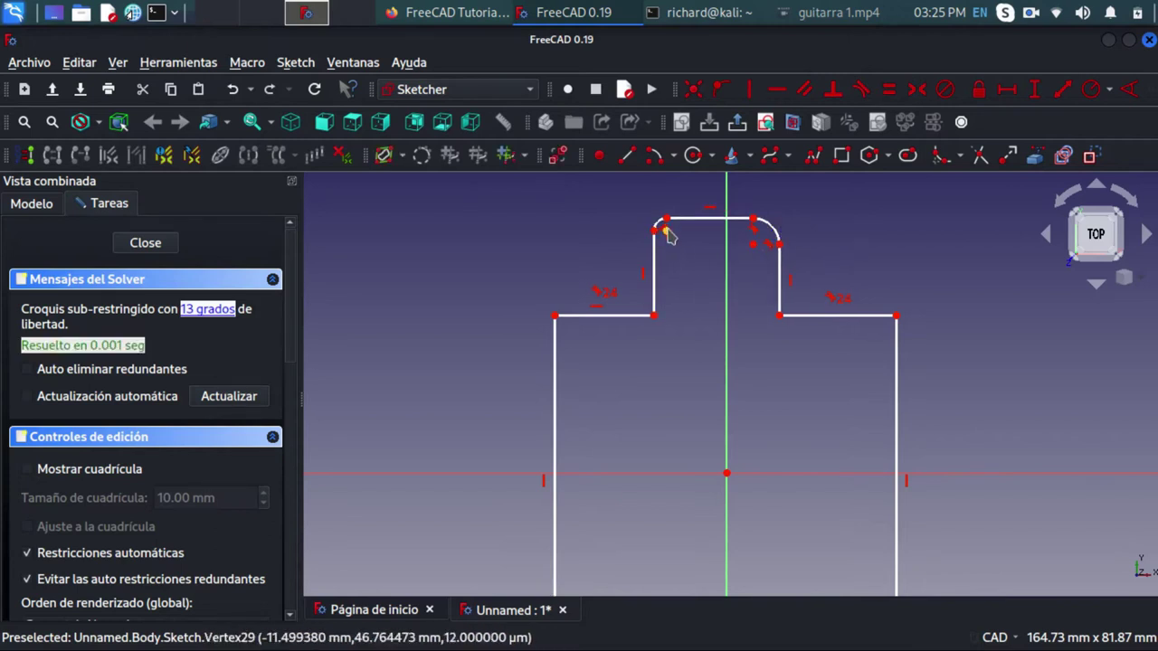
drag(665, 233, 677, 239)
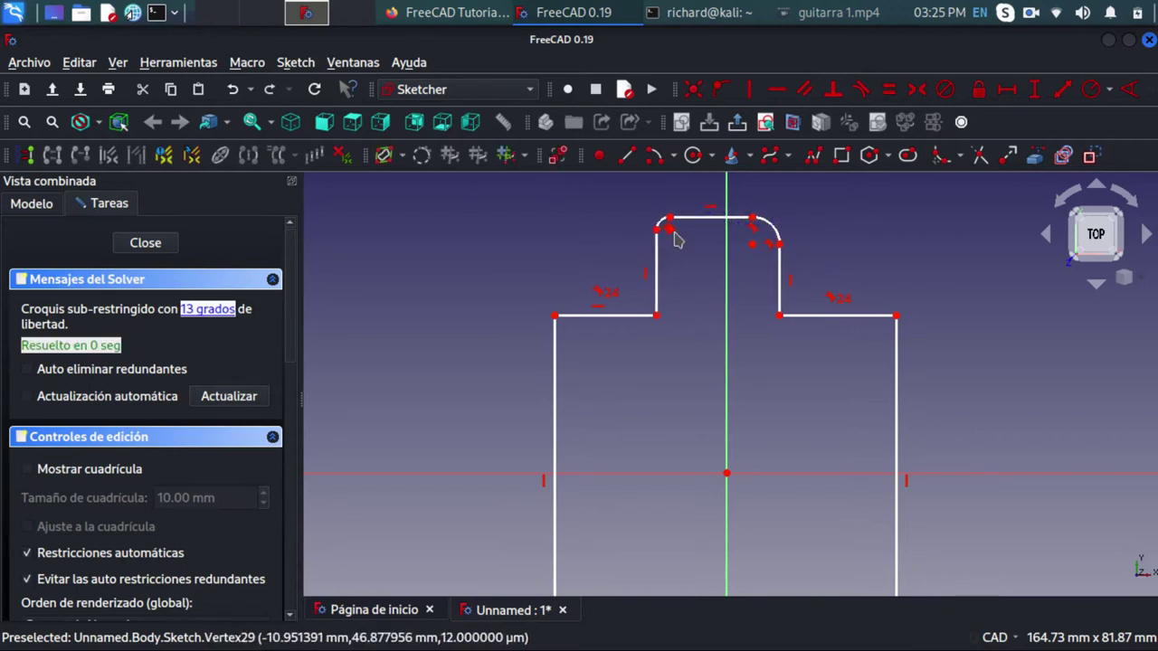
drag(672, 239, 685, 252)
scroll(742, 465, up, 3)
scroll(742, 465, down, 10)
scroll(748, 564, up, 3)
scroll(724, 533, up, 3)
Fillet the lower tab's bottom-left and bottom-right corners.
click(943, 158)
click(674, 403)
click(694, 423)
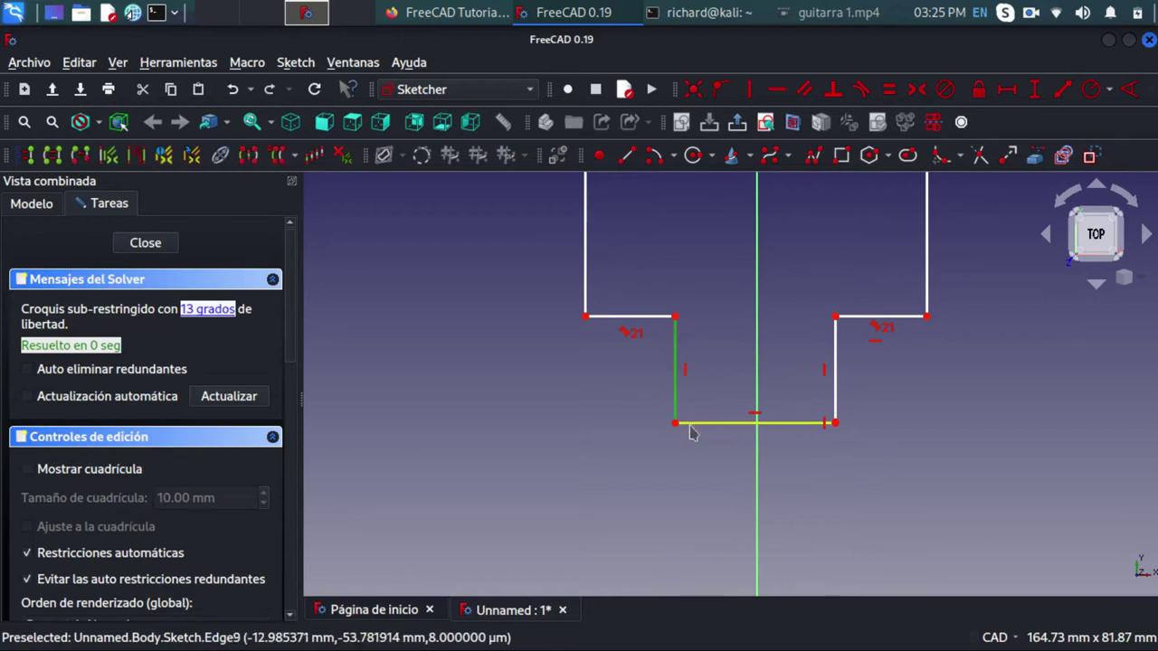
click(825, 422)
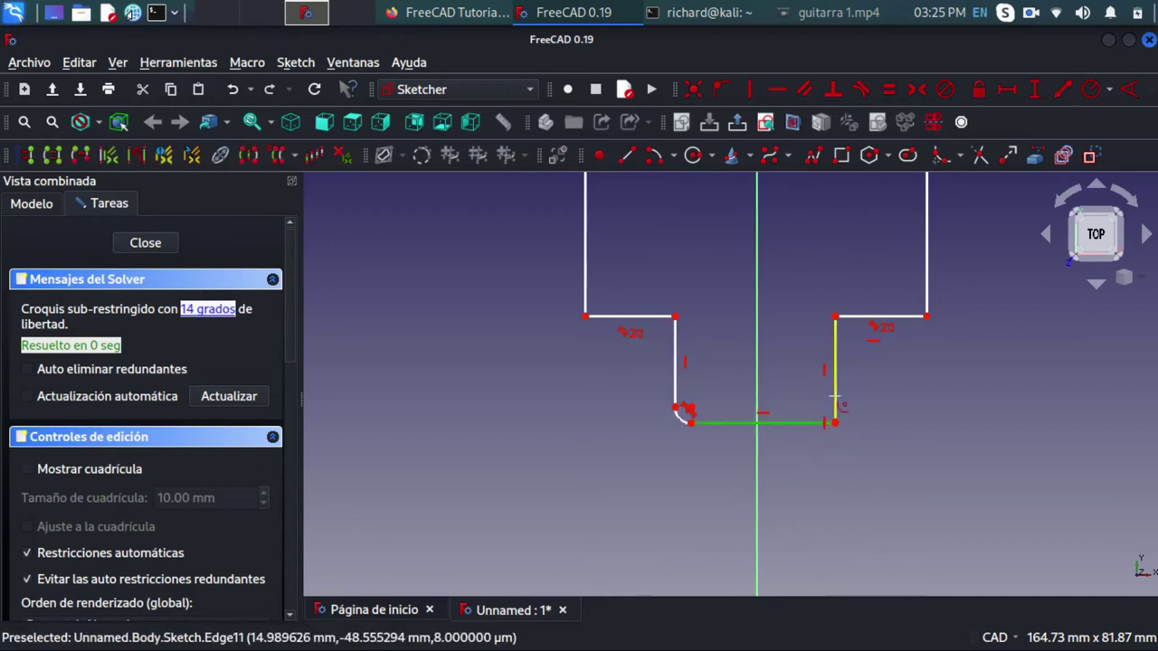
click(834, 398)
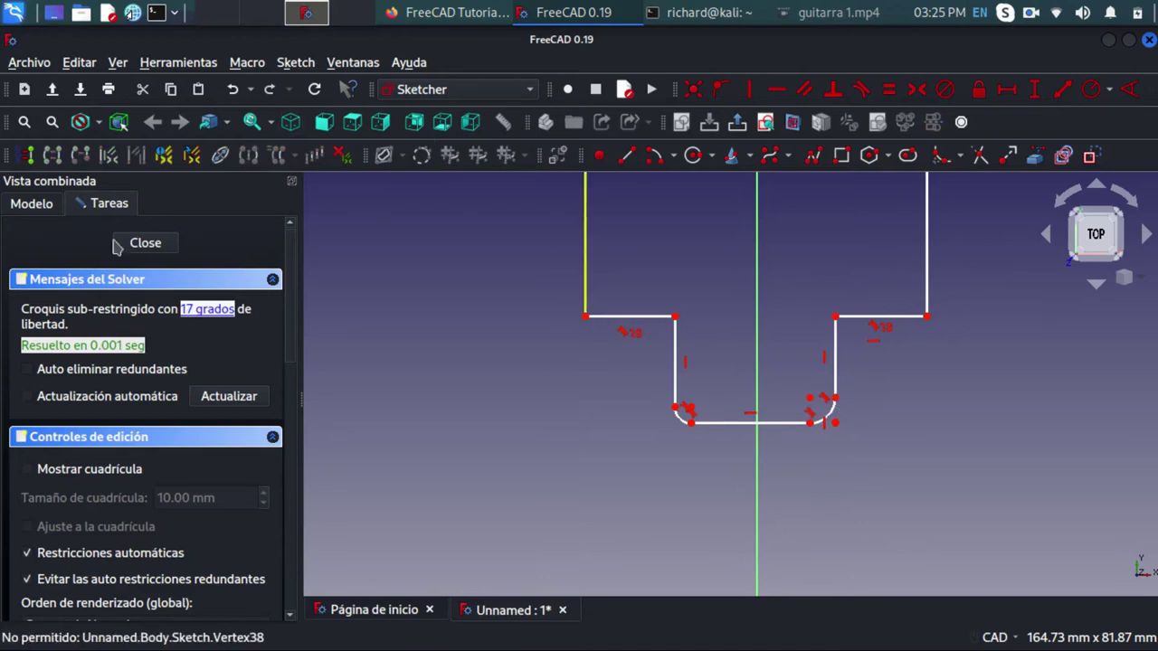
click(243, 399)
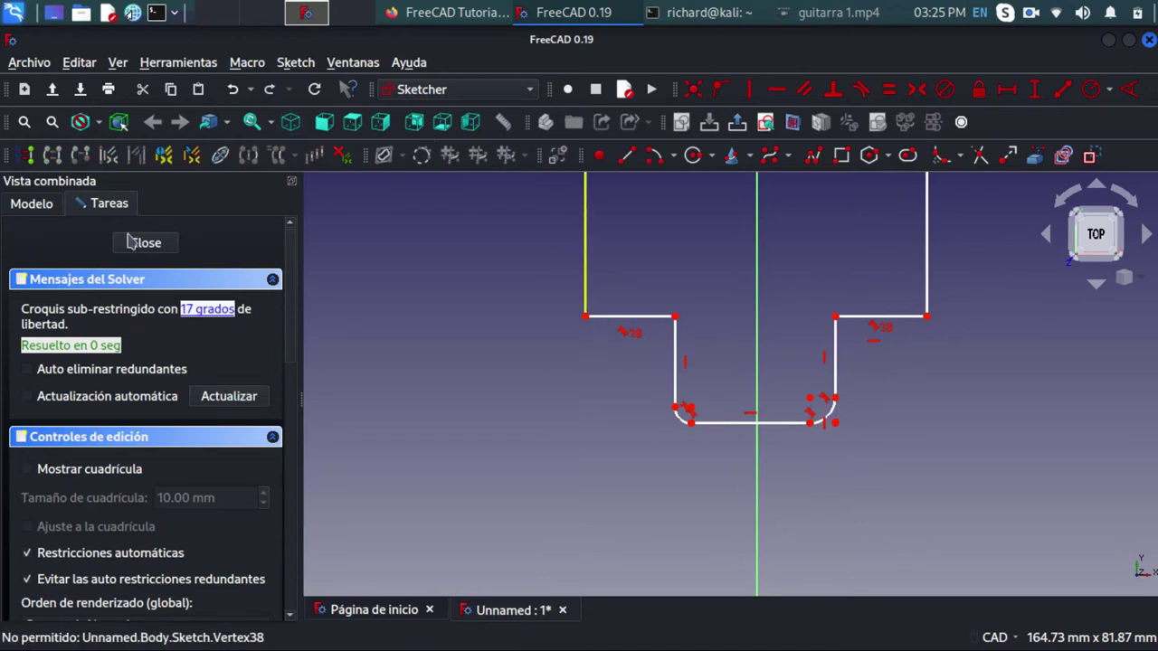
Close the sketch and pad the outline to a length of 2 mm.
click(145, 243)
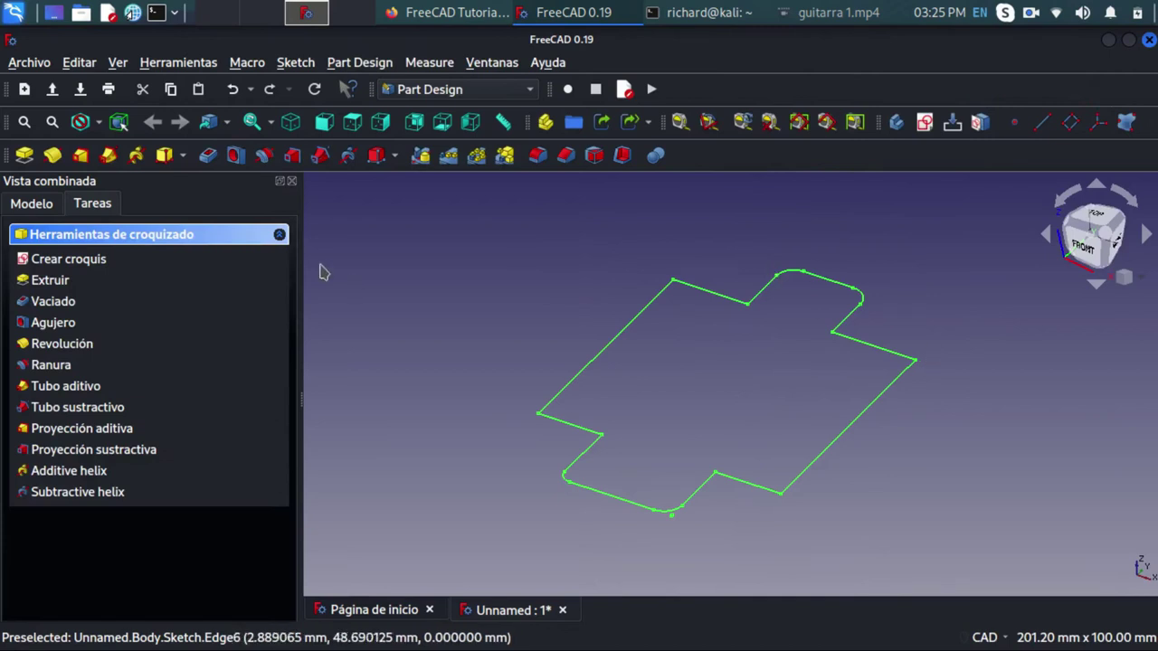
click(27, 156)
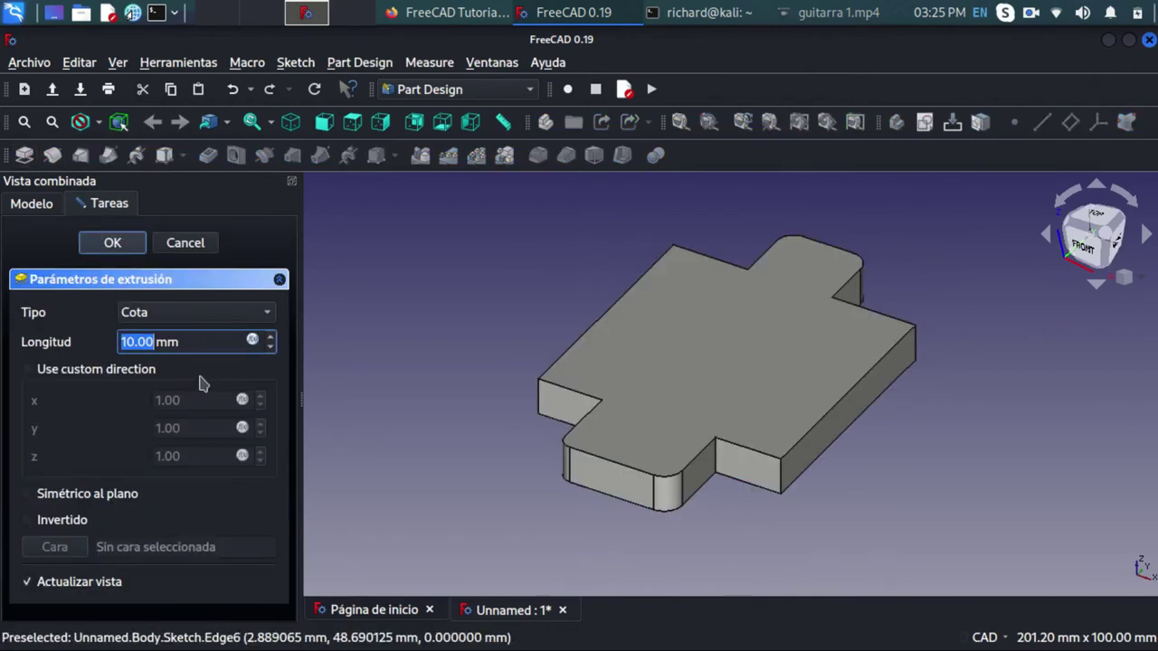
text(2)
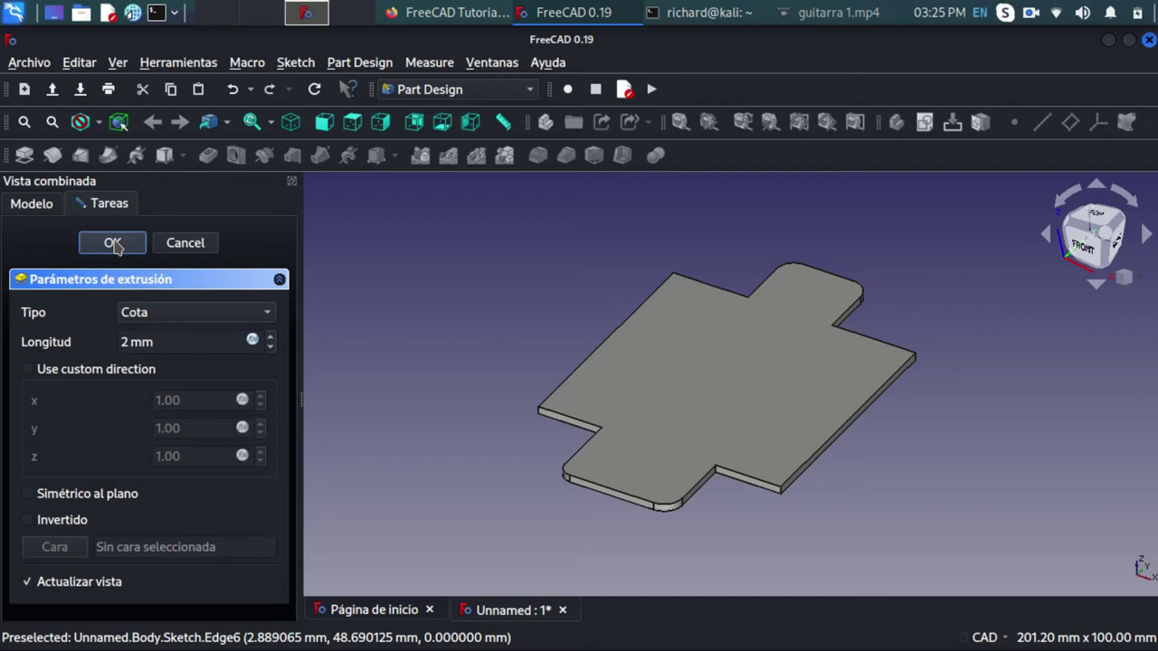
click(113, 243)
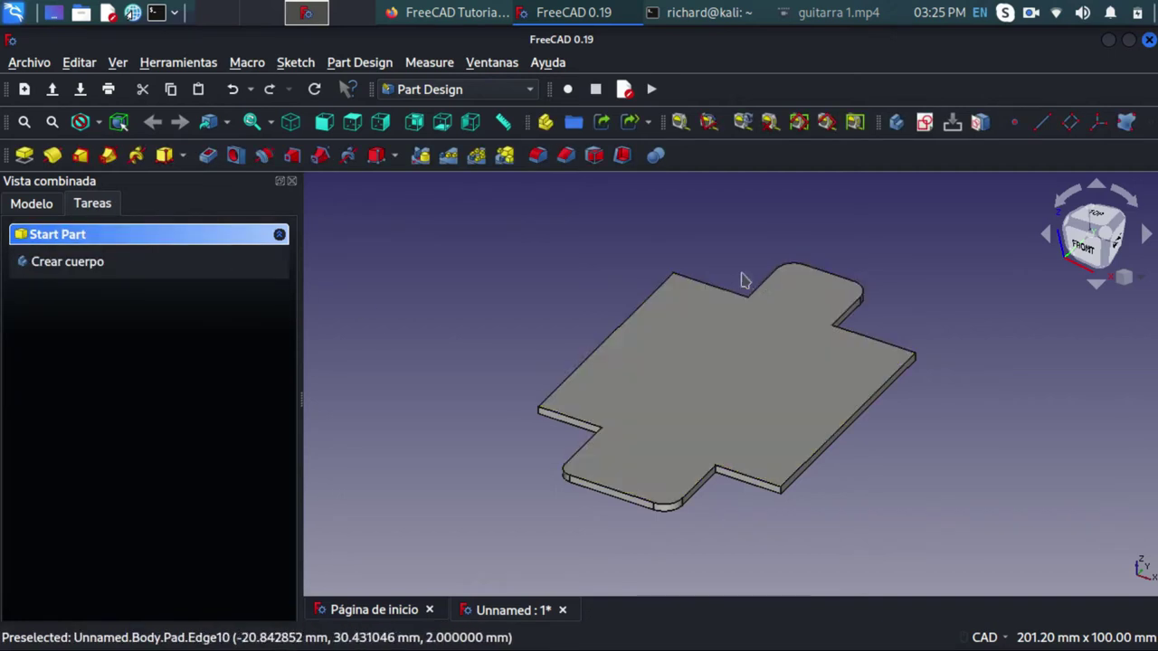
Open a new sketch on the plate's top face.
click(932, 123)
key(Escape)
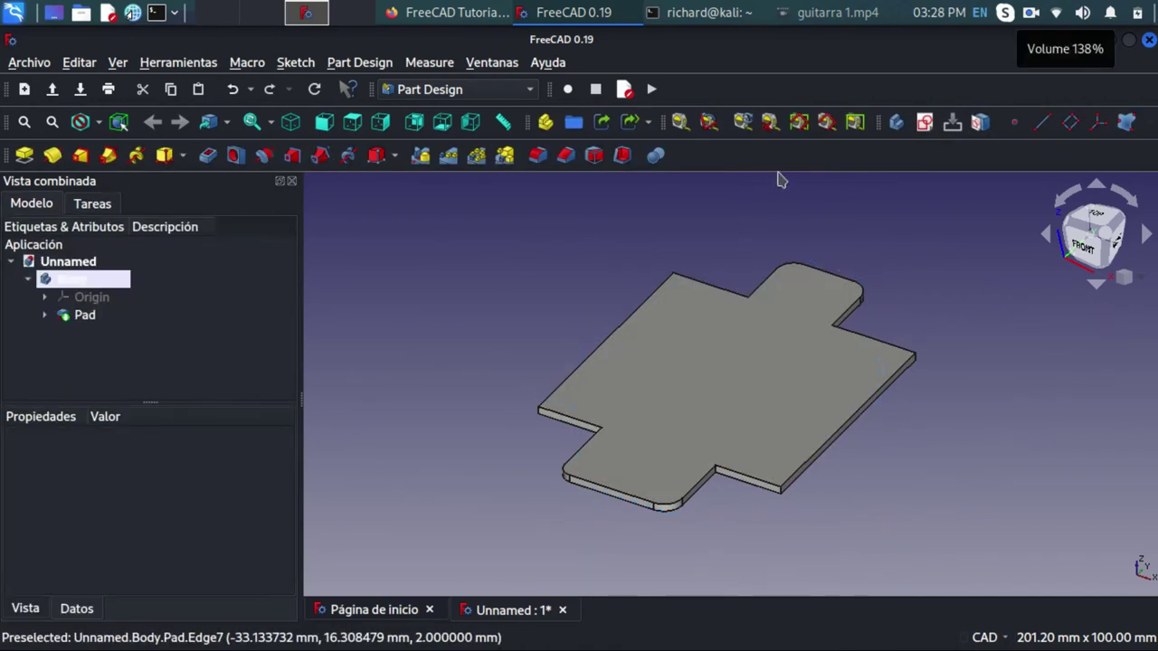
click(764, 360)
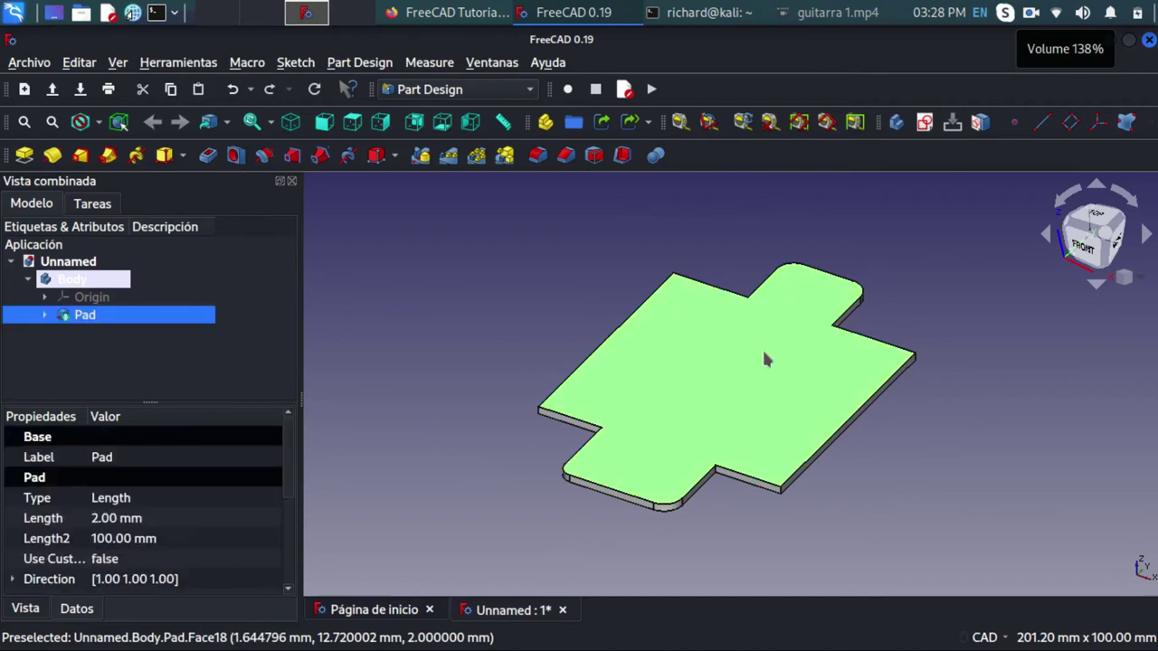
click(925, 124)
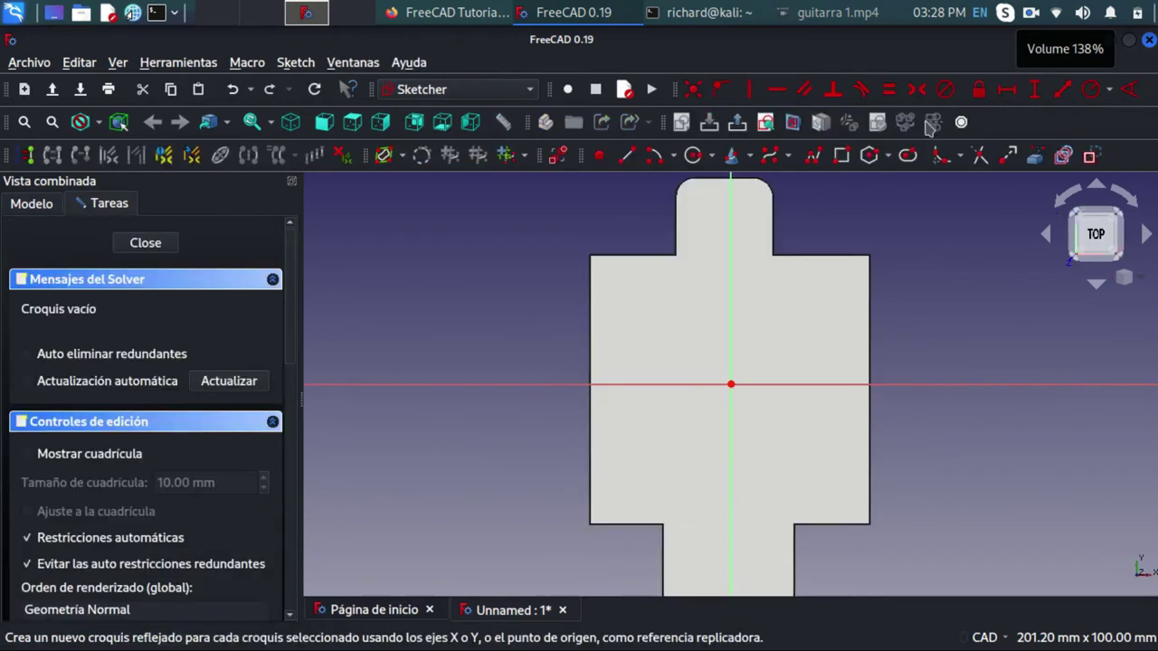
Draw a horizontal line across the upper tab as a bend line.
click(626, 156)
click(651, 218)
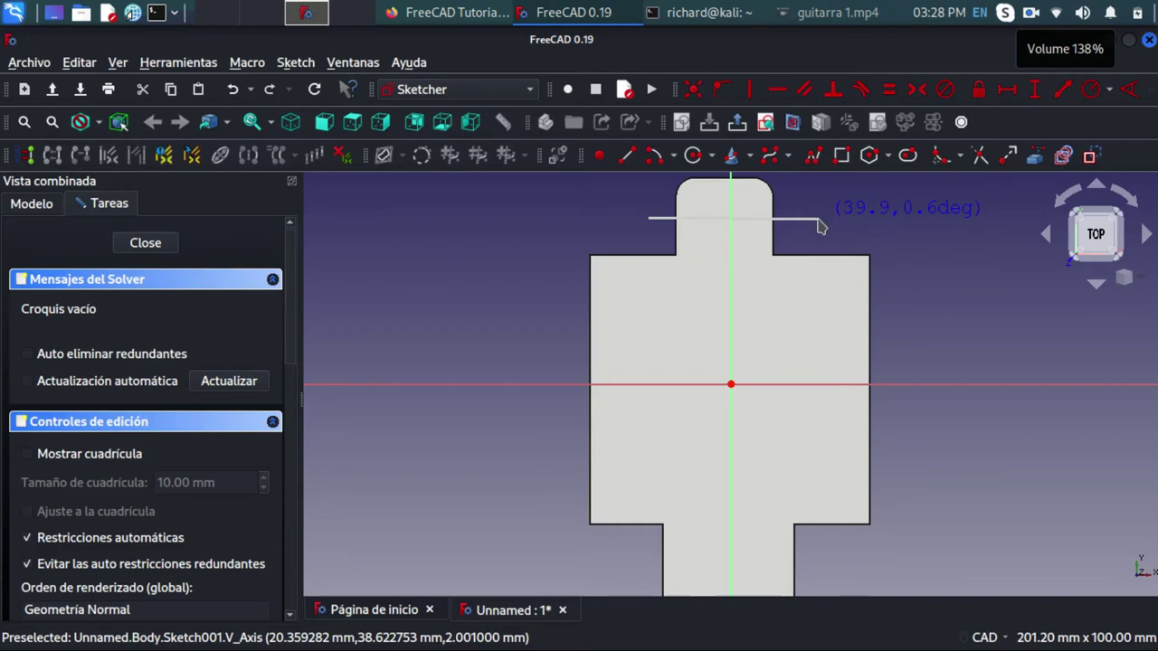
click(818, 218)
scroll(720, 430, up, 1)
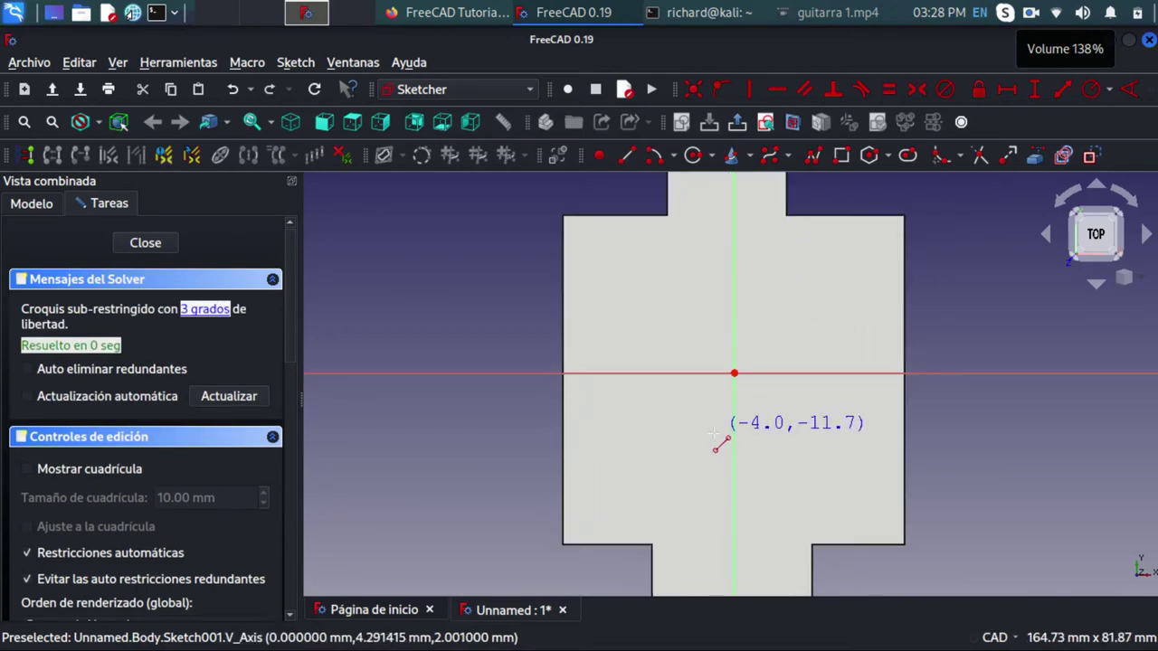
scroll(719, 436, down, 2)
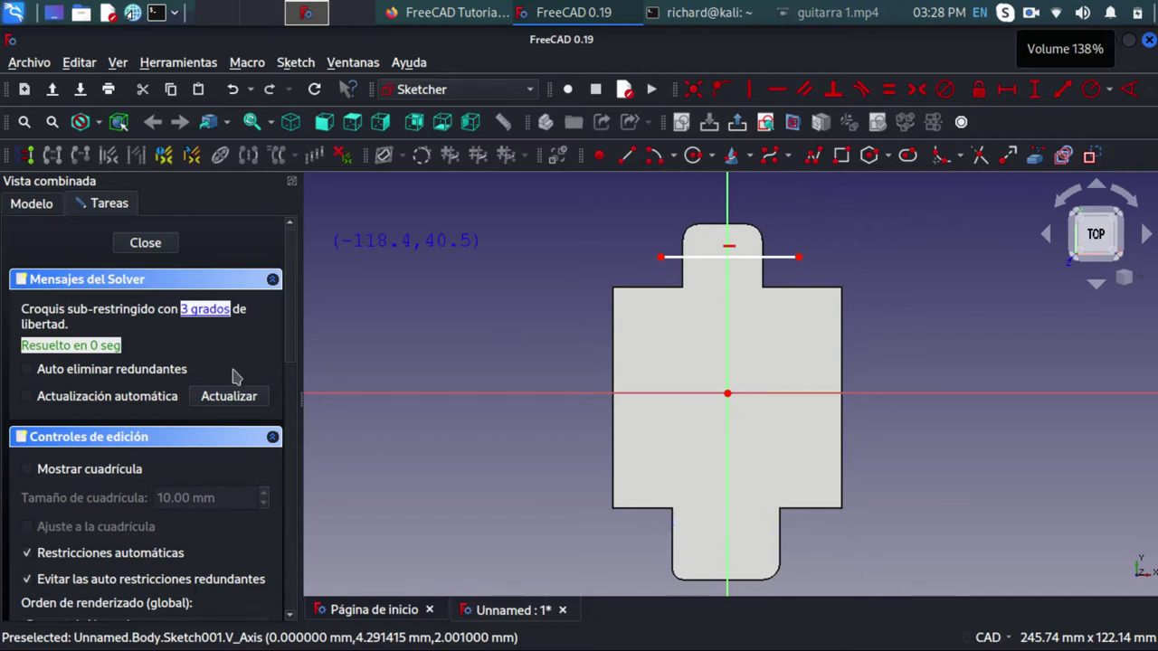
Close the first bend-line sketch and start another sketch on the plate's top face.
click(144, 242)
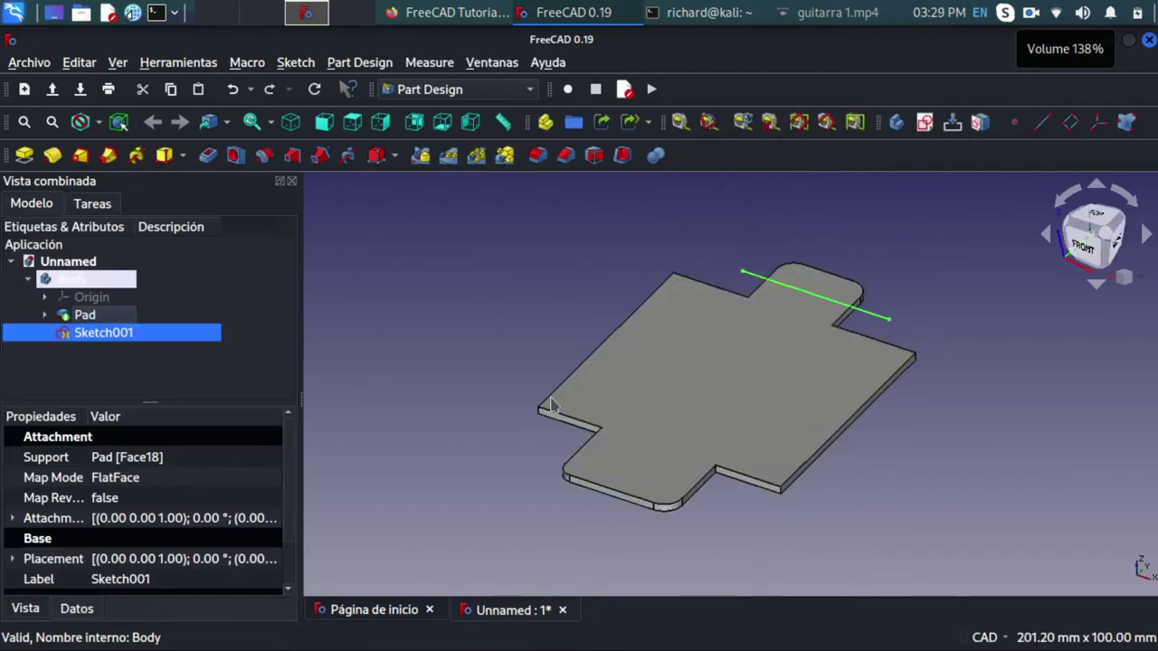
click(701, 375)
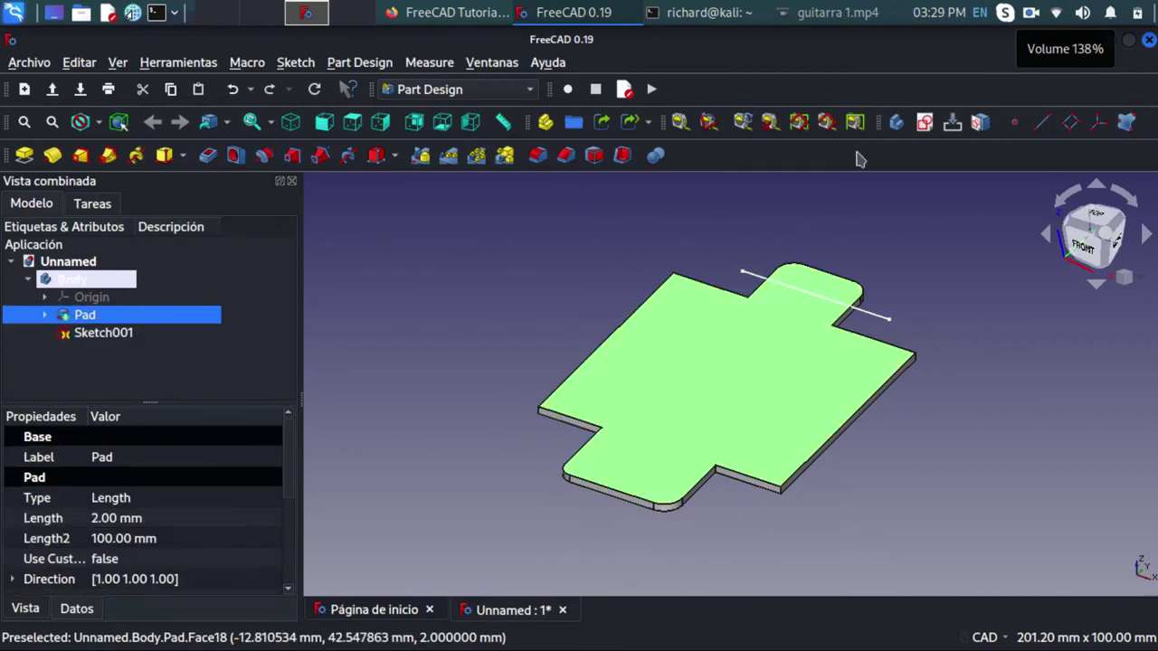
click(925, 121)
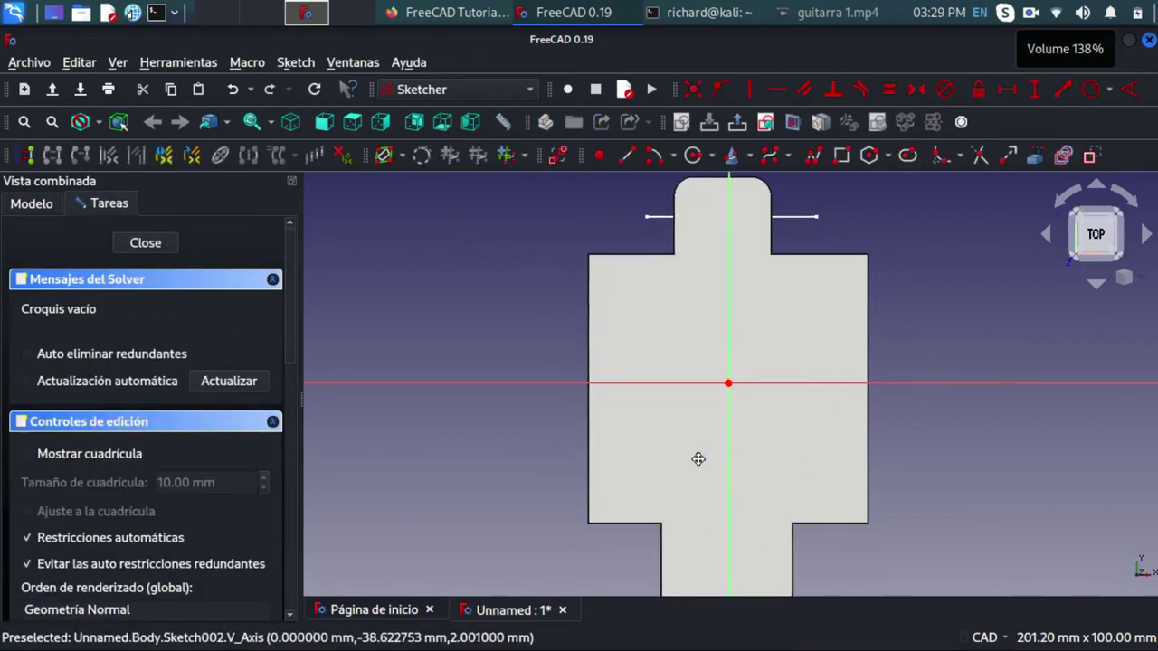
middle_drag(698, 458, 688, 362)
Draw a line across the lower tab and close Sketch002.
click(626, 155)
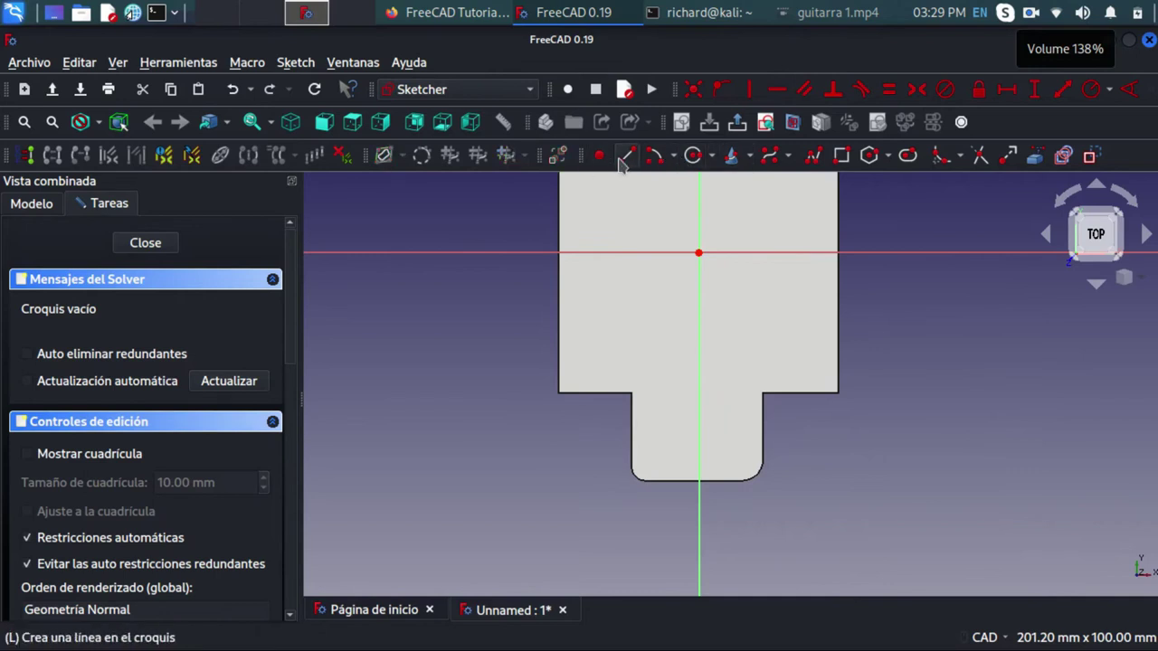
click(599, 429)
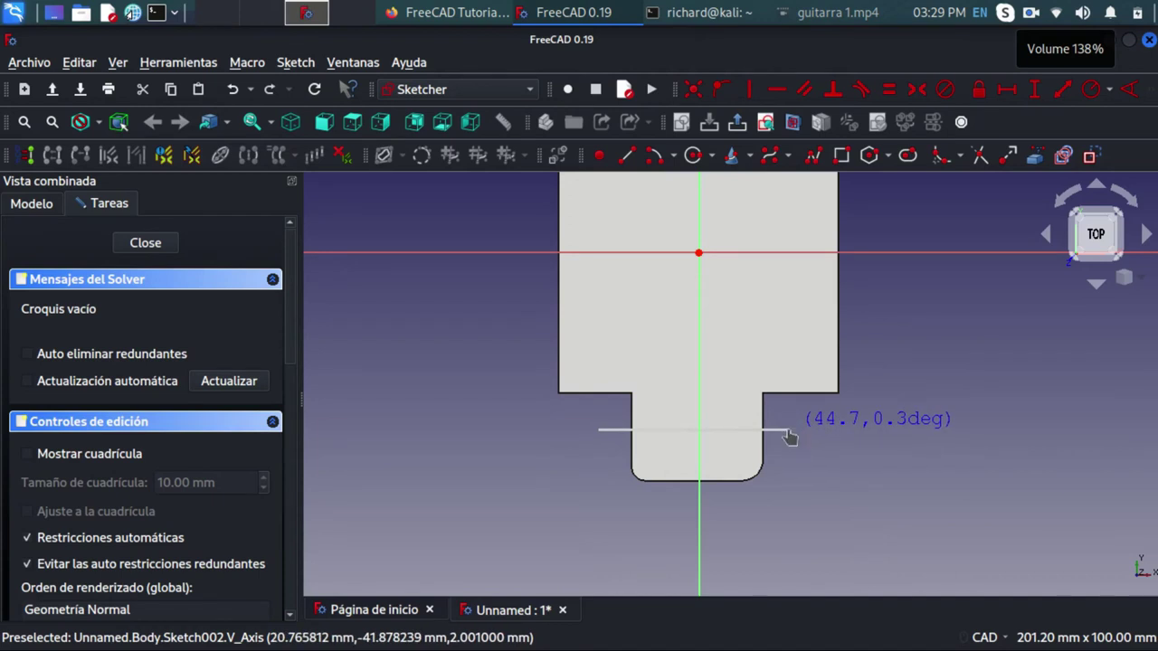
click(789, 432)
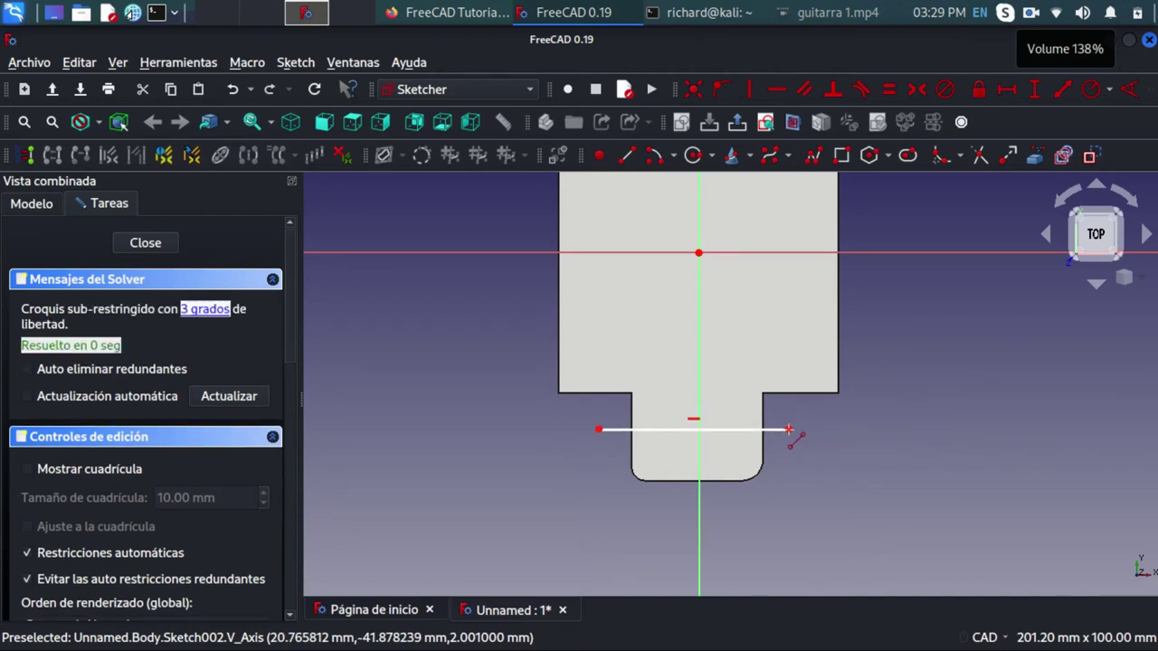
click(147, 243)
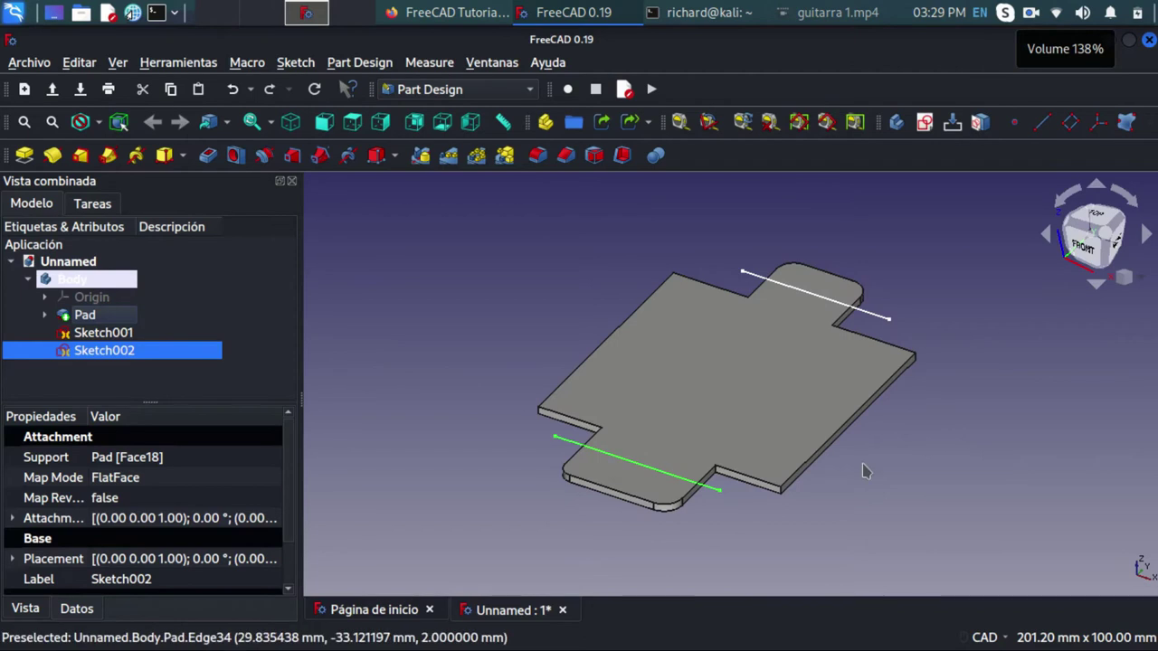
Switch to the Sheet Metal workbench and select the plate's top face plus Sketch001's bend line.
click(877, 308)
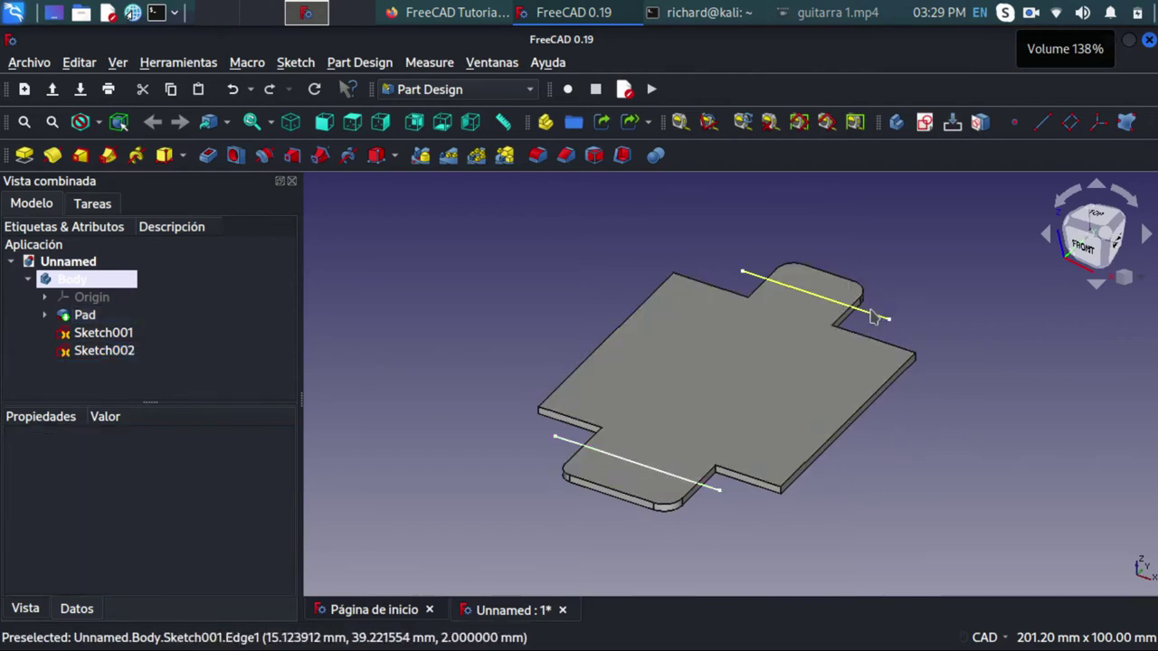
click(874, 316)
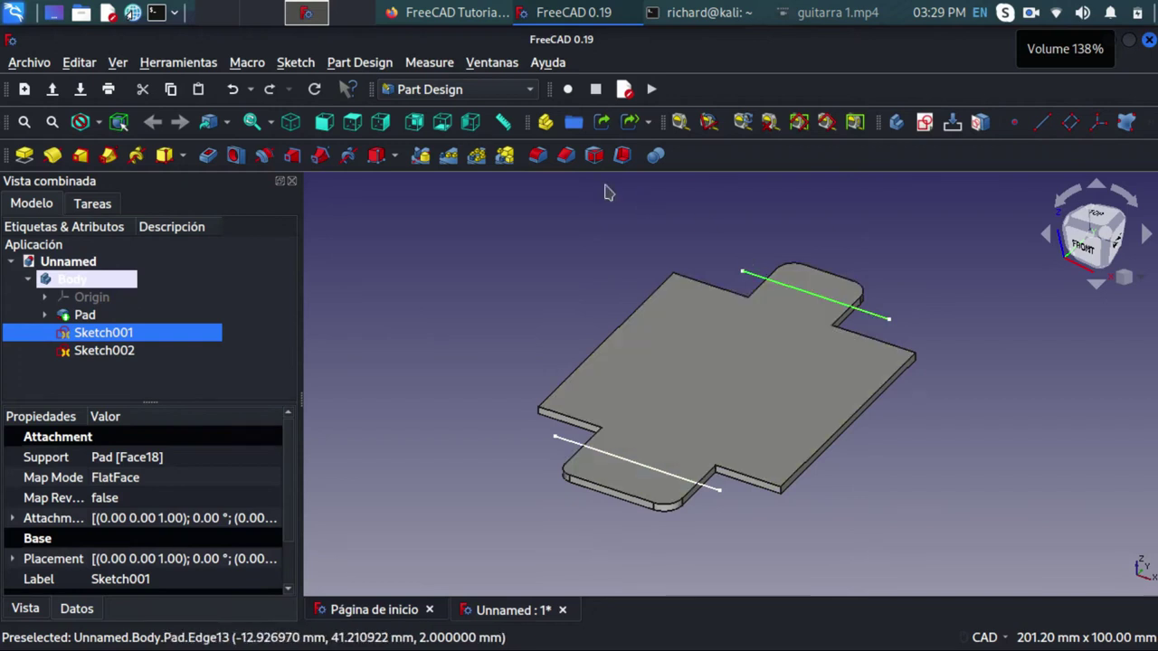
click(493, 95)
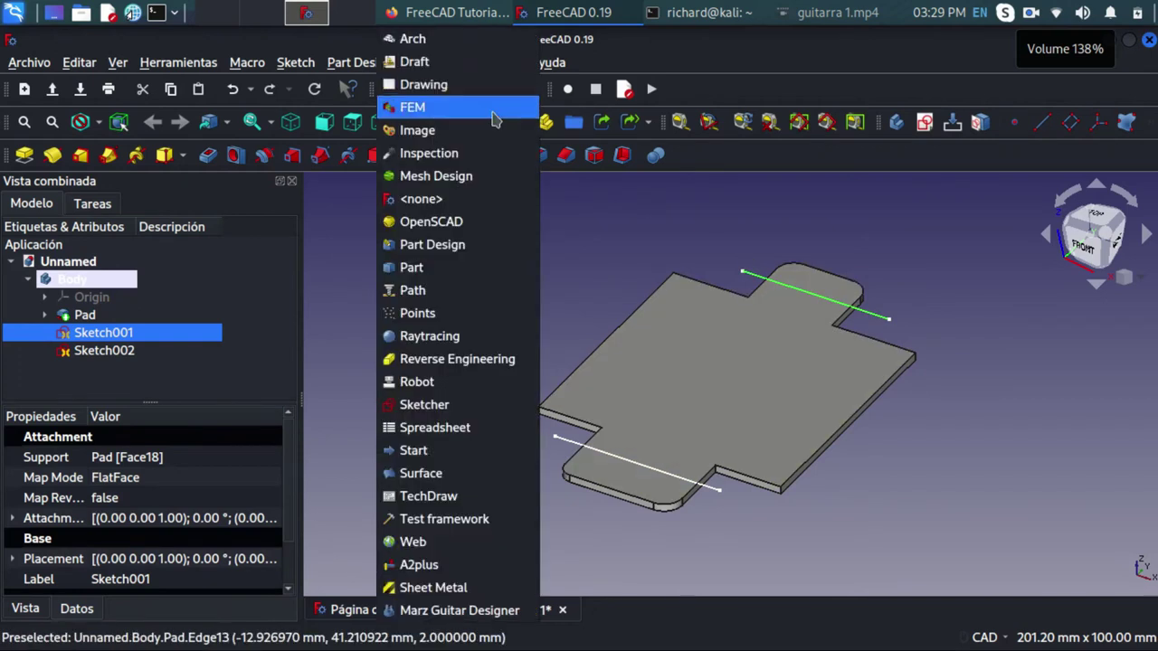
click(480, 588)
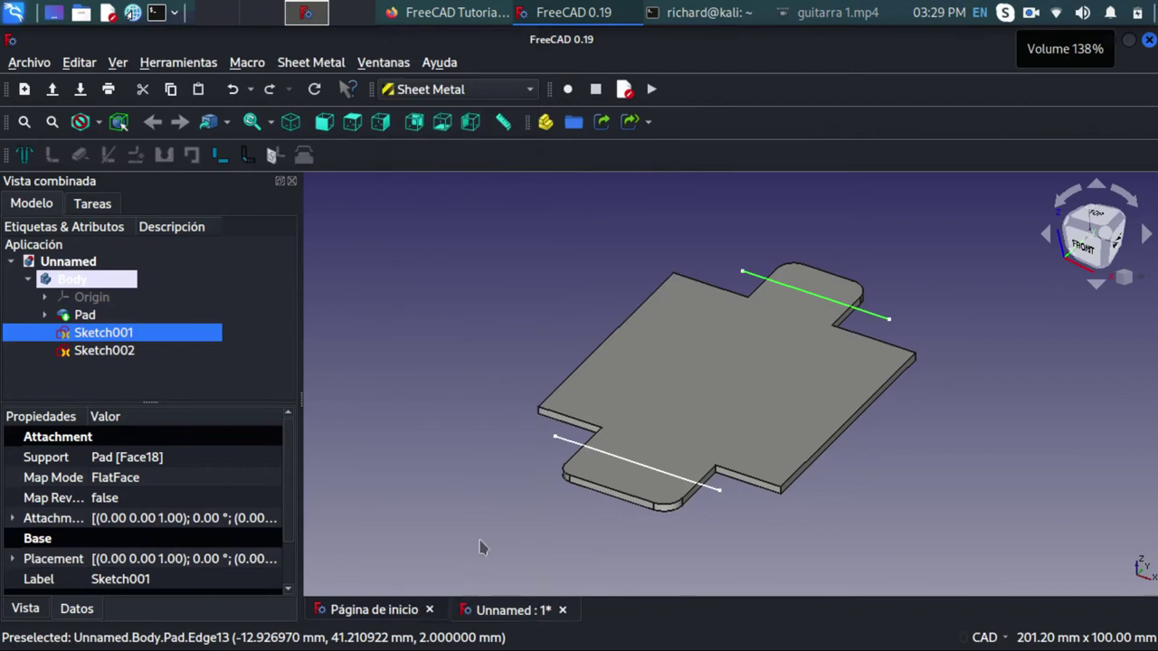
click(734, 322)
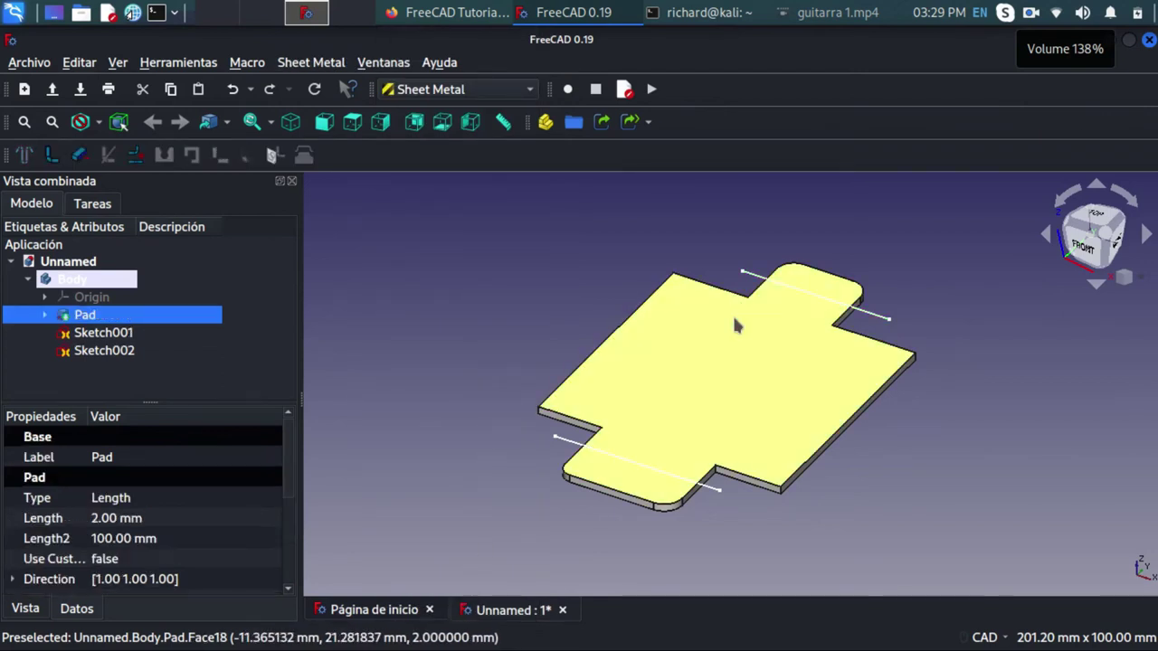
ctrl+click(884, 325)
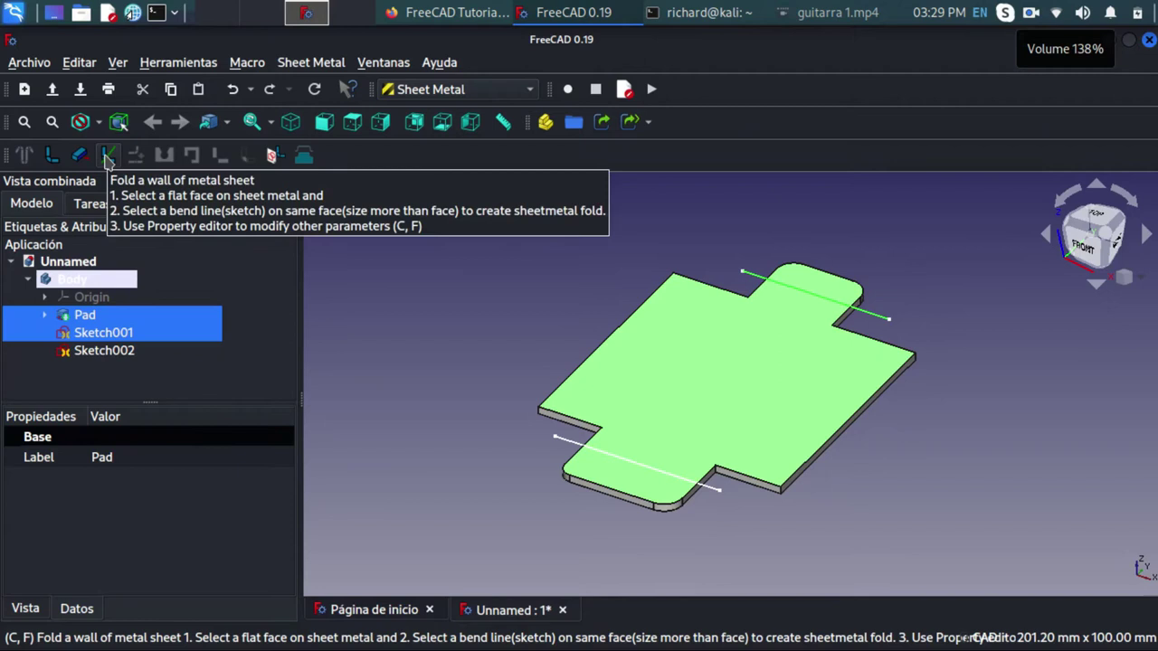
Fold the upper end tab along its bend line, then inspect the new bend edge-on.
click(106, 156)
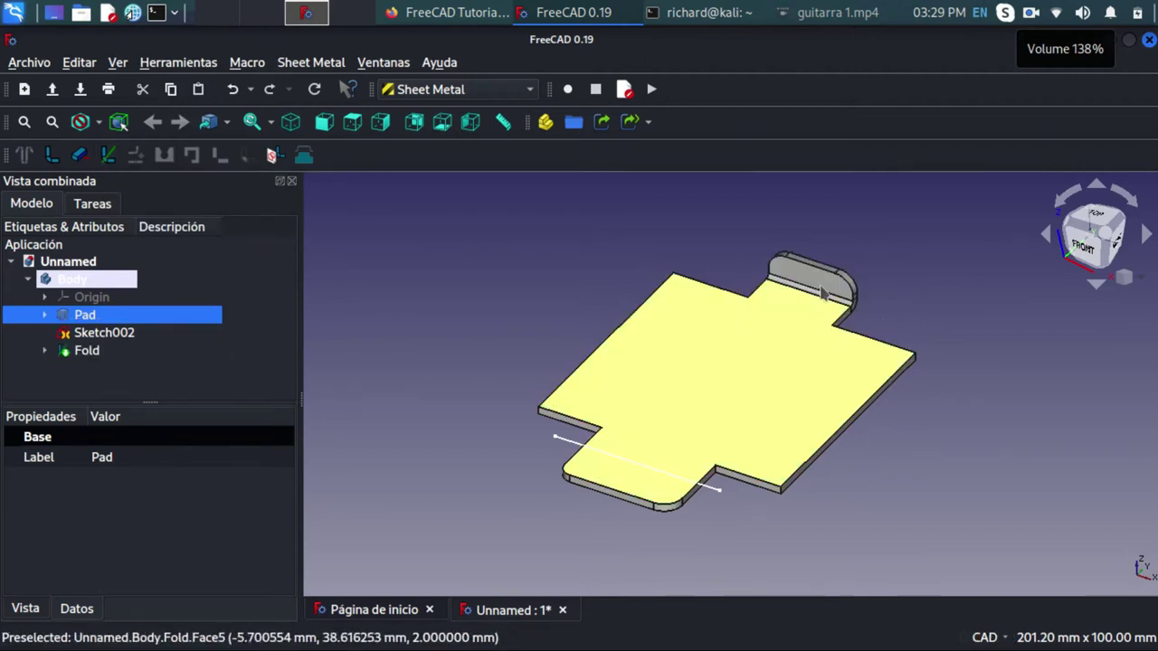
mouse_move(884, 325)
middle_down()
mouse_move(657, 373)
mouse_move(750, 292)
middle_up()
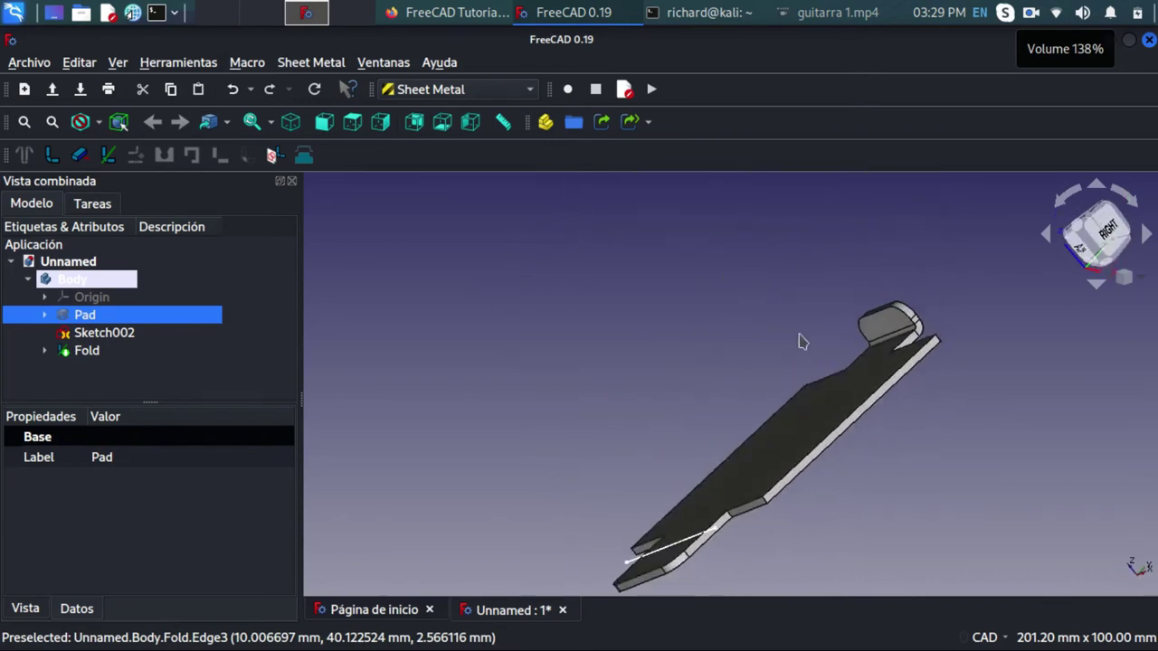
scroll(910, 312, up, 5)
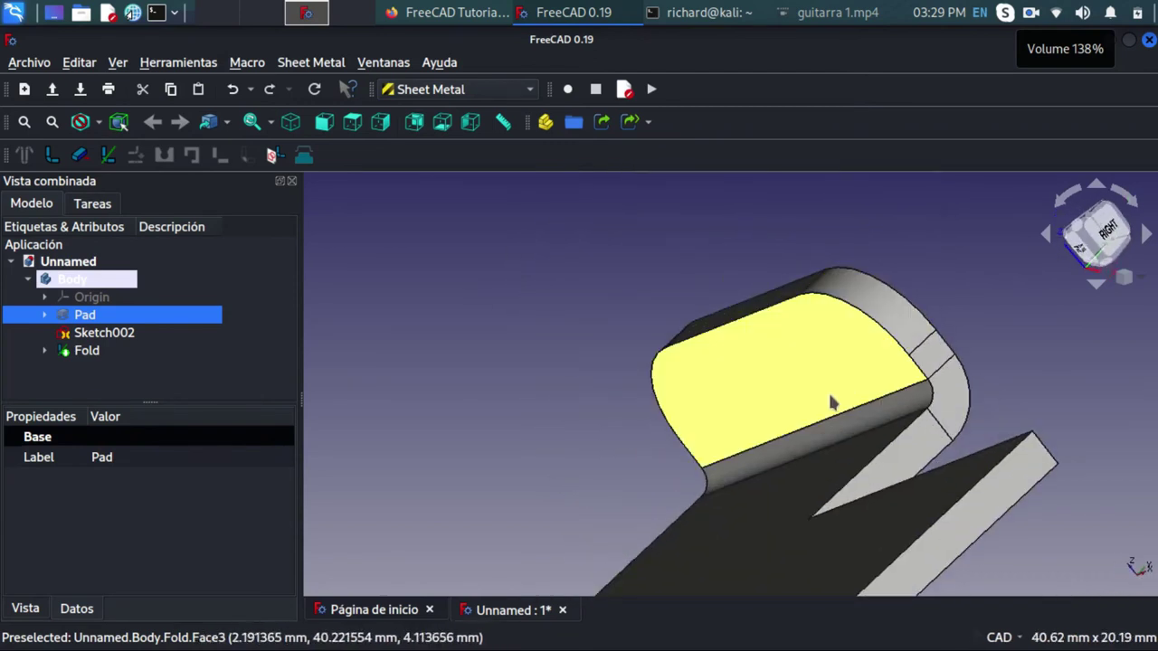
scroll(830, 402, down, 2)
scroll(829, 402, down, 2)
scroll(831, 402, down, 1)
scroll(831, 403, down, 1)
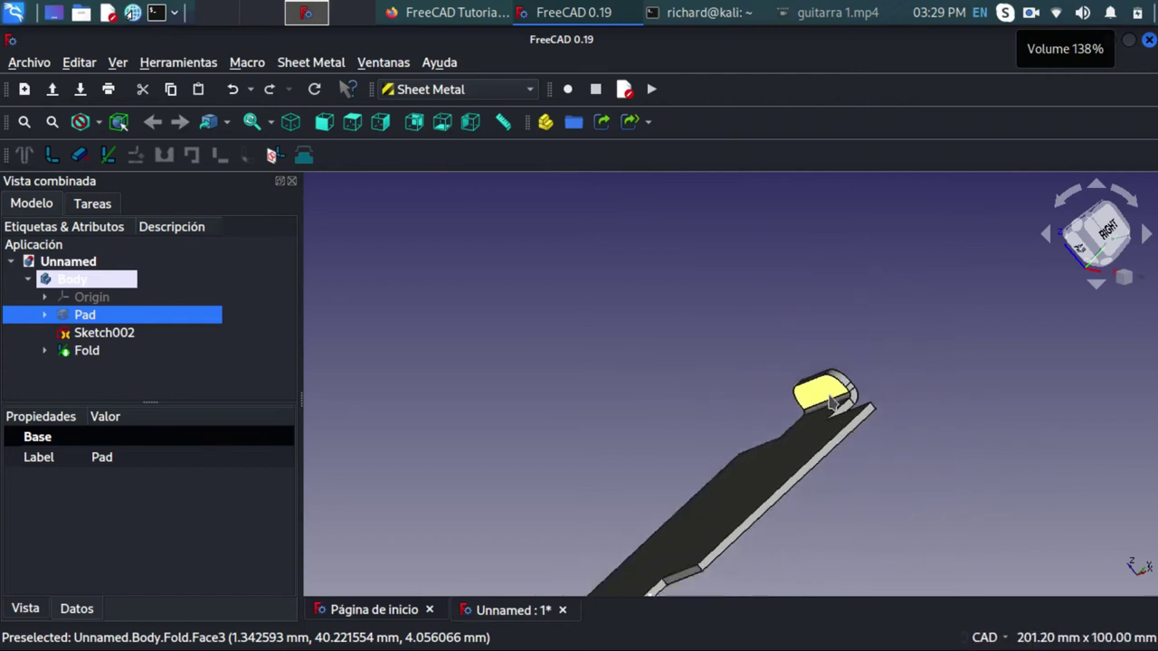
scroll(826, 434, down, 2)
mouse_move(822, 478)
middle_down()
mouse_move(760, 358)
mouse_move(787, 357)
middle_up()
scroll(764, 260, up, 3)
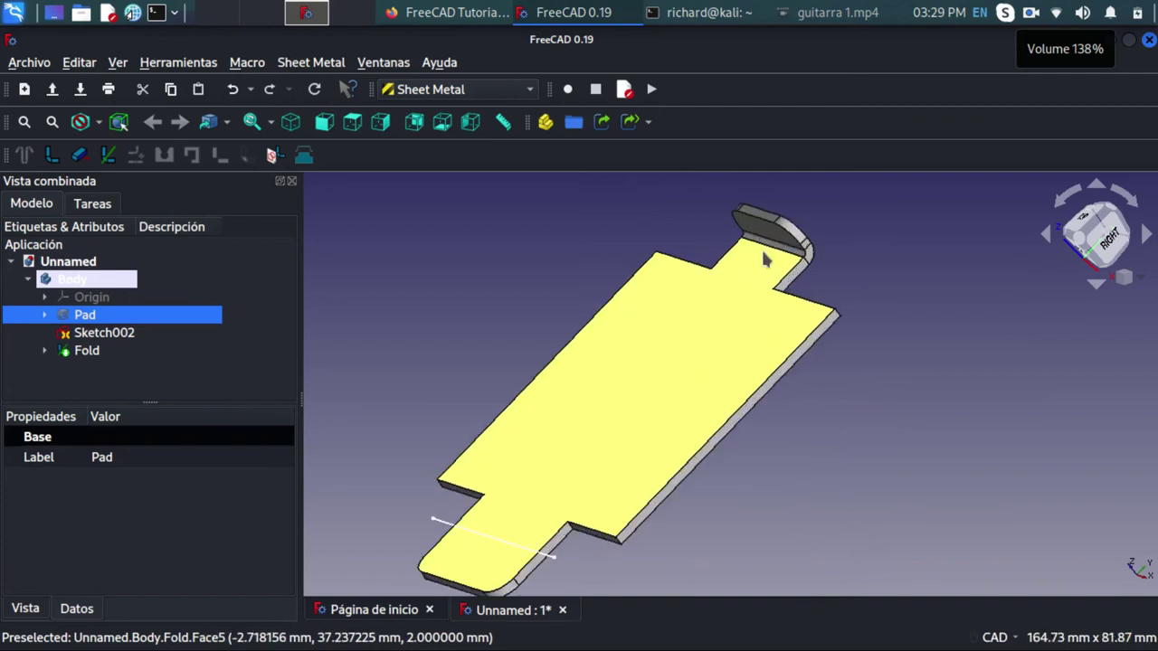
Try the Fold's middle and backward bend positions, then set it back to forward.
click(46, 351)
click(105, 370)
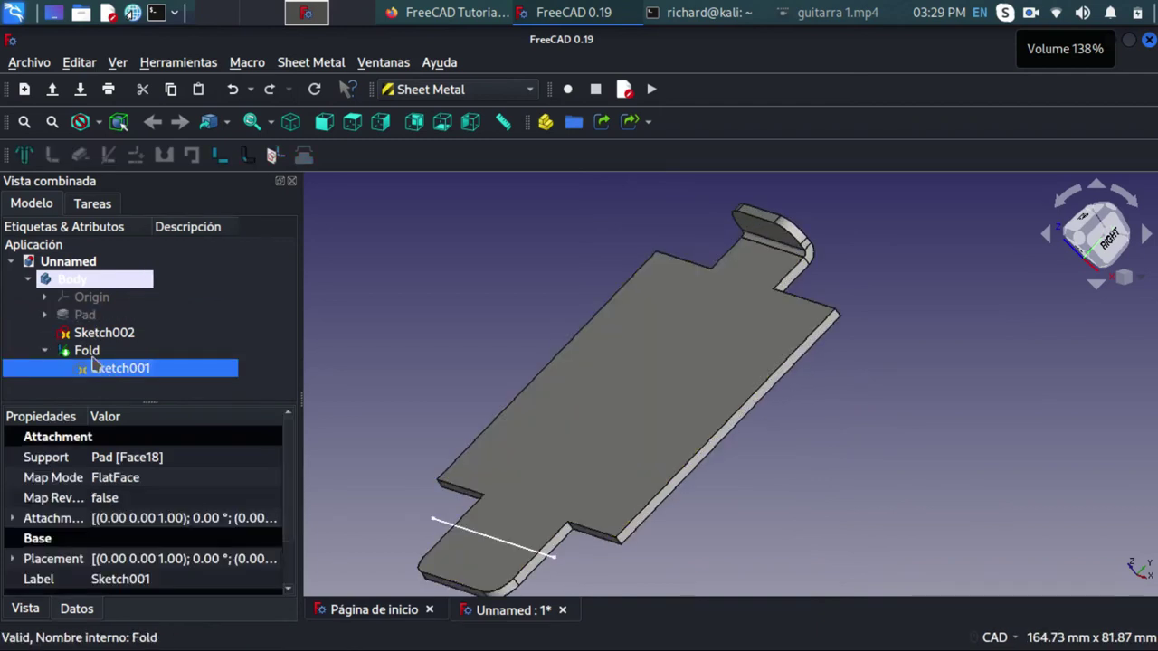
click(88, 351)
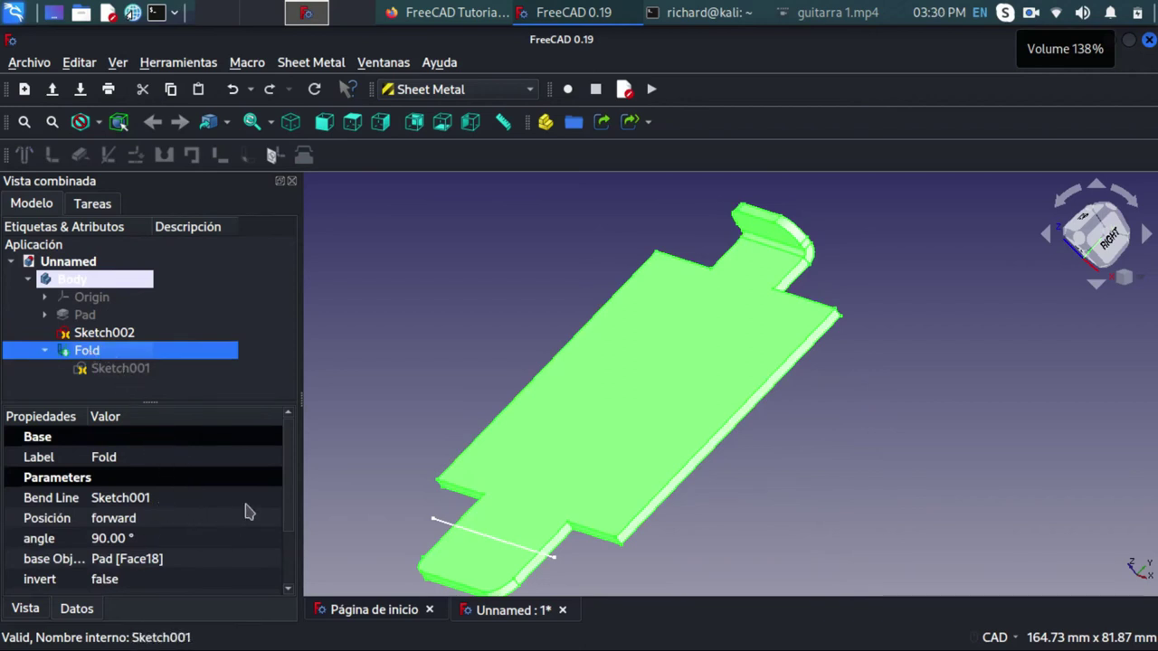
scroll(289, 489, down, 1)
click(251, 473)
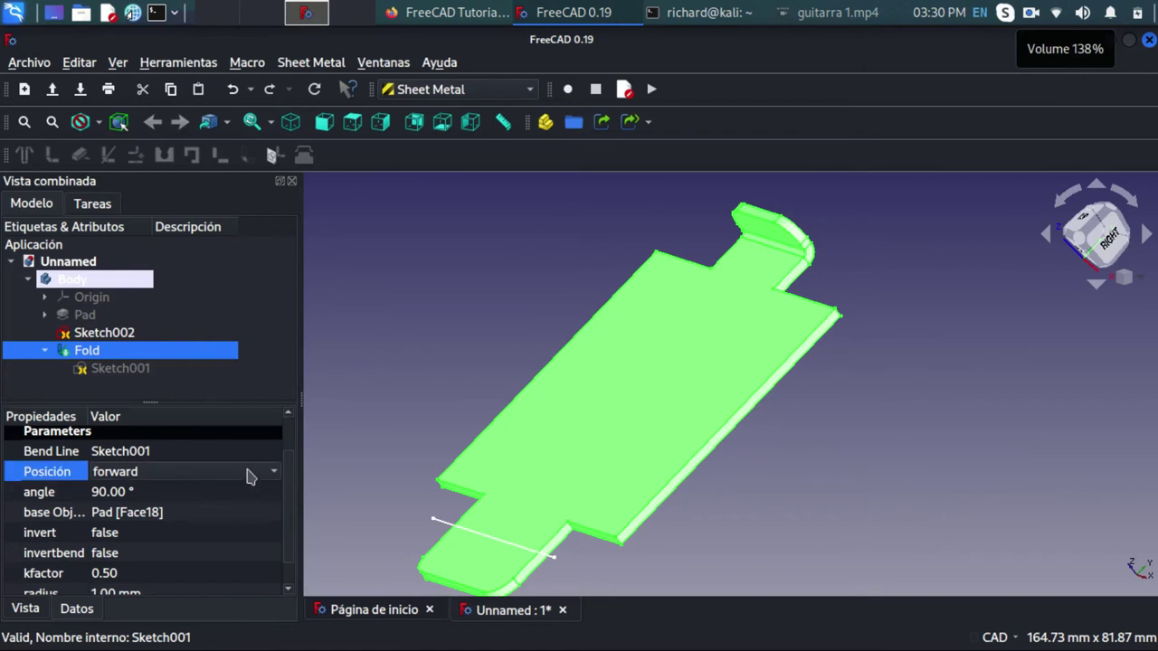
click(277, 472)
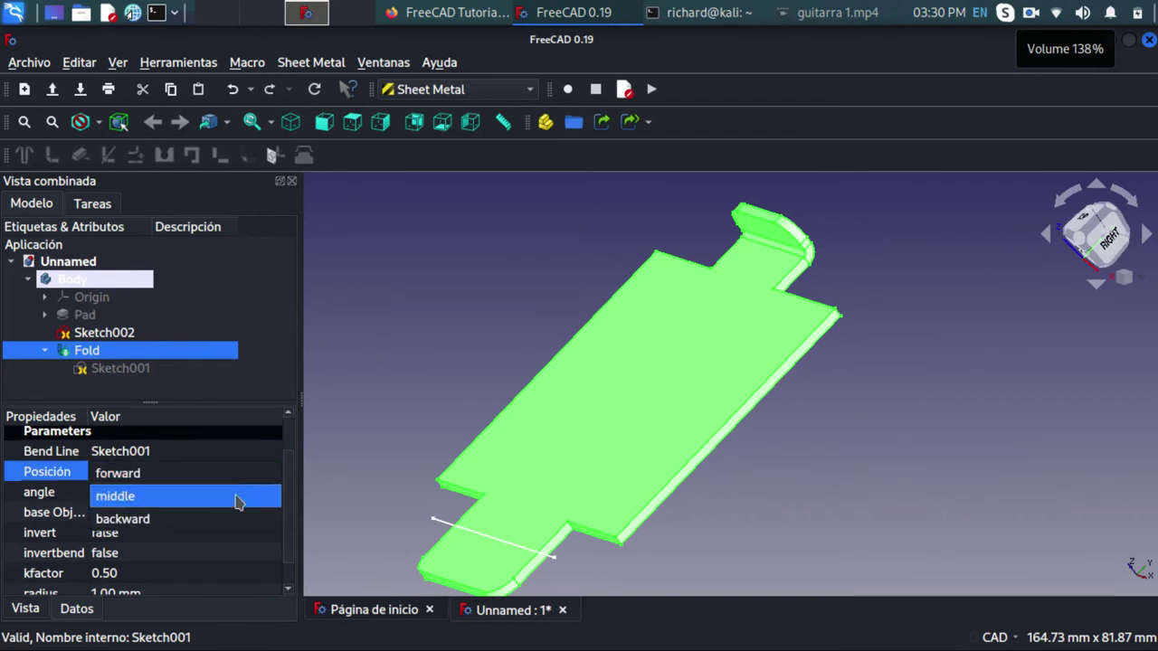
click(238, 496)
click(258, 472)
click(217, 496)
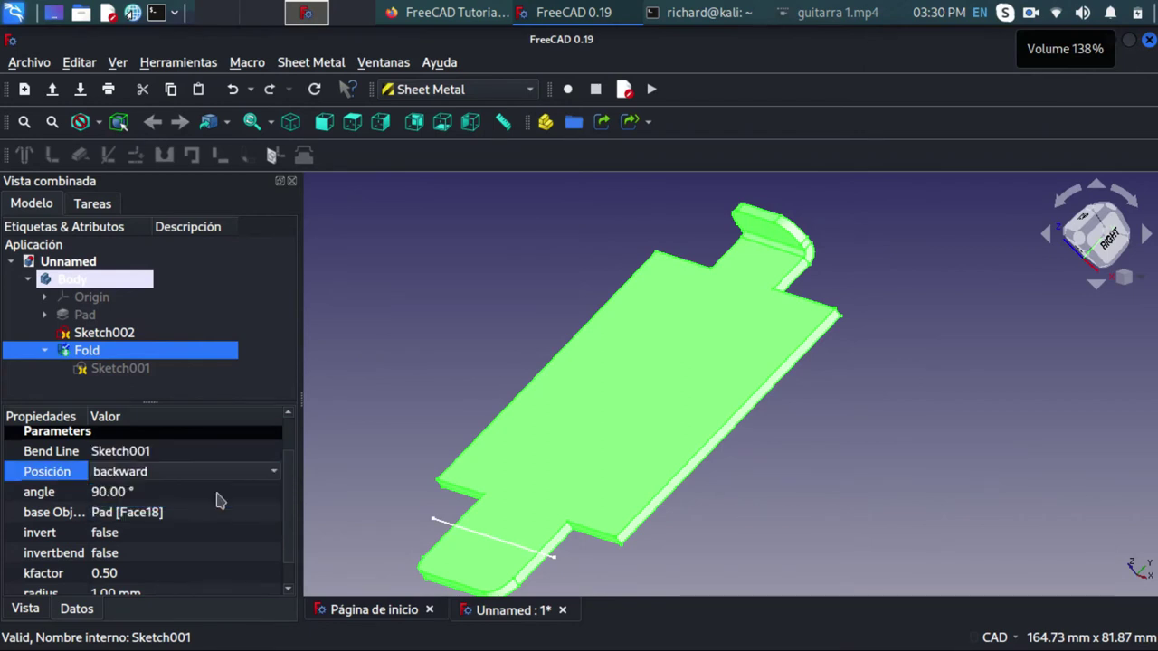
click(217, 473)
click(183, 432)
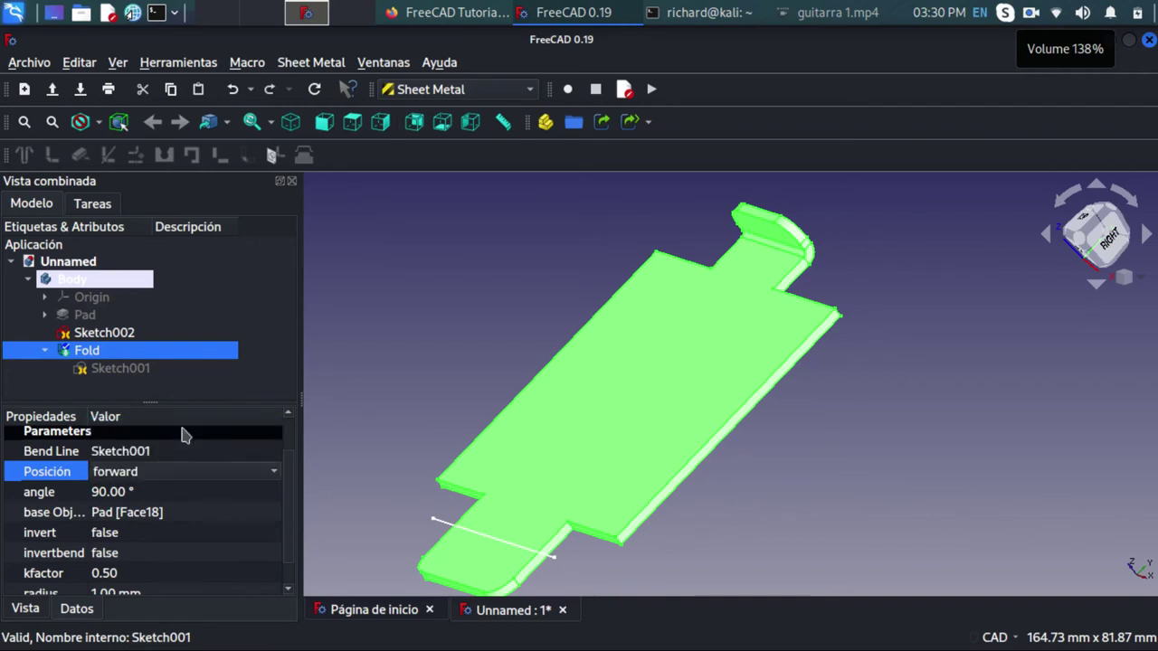
Lower the fold angle to 76°, then type 45 over it in the angle field.
click(186, 489)
click(278, 498)
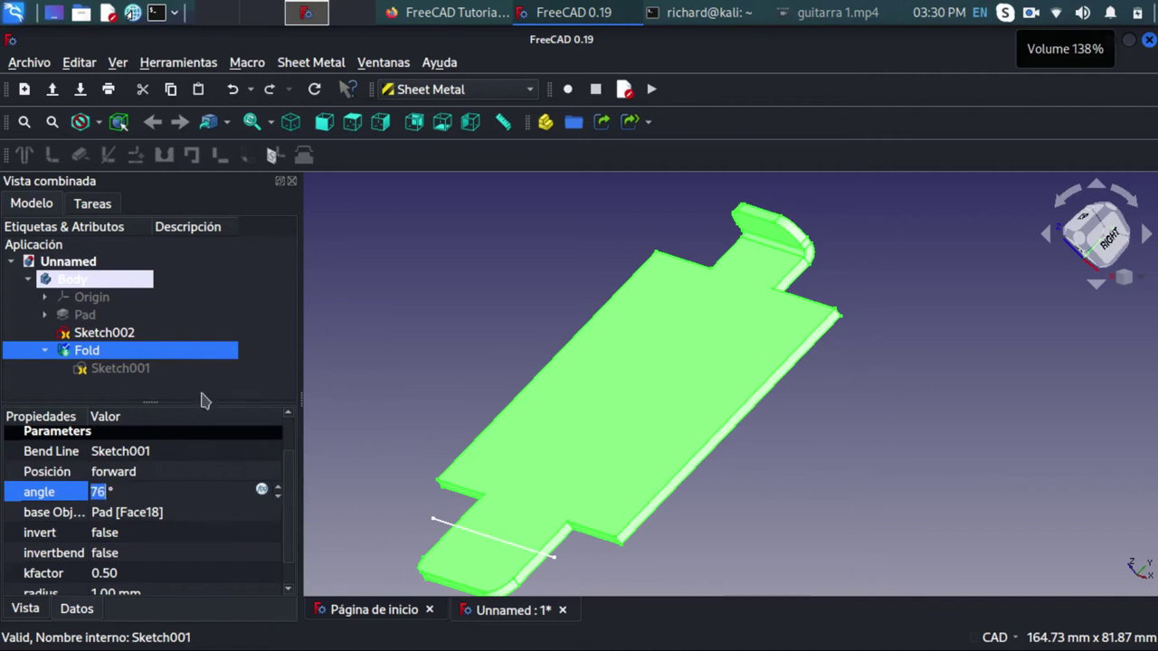
key(Return)
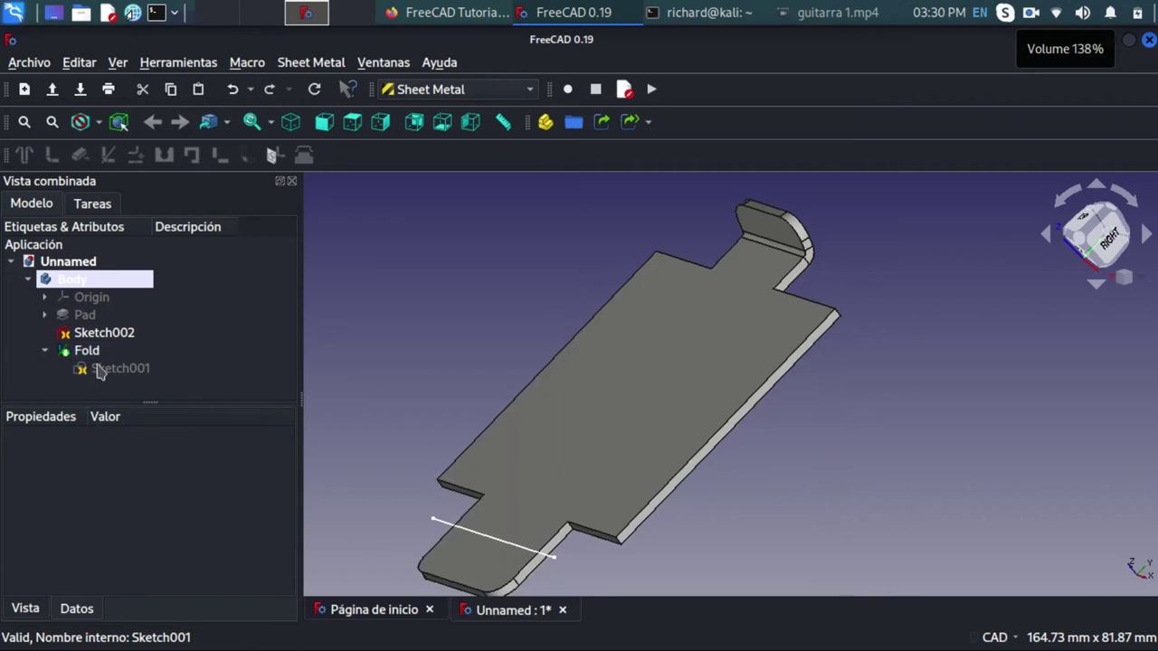
click(99, 369)
click(91, 351)
click(117, 518)
click(118, 539)
drag(107, 538, 75, 527)
click(106, 538)
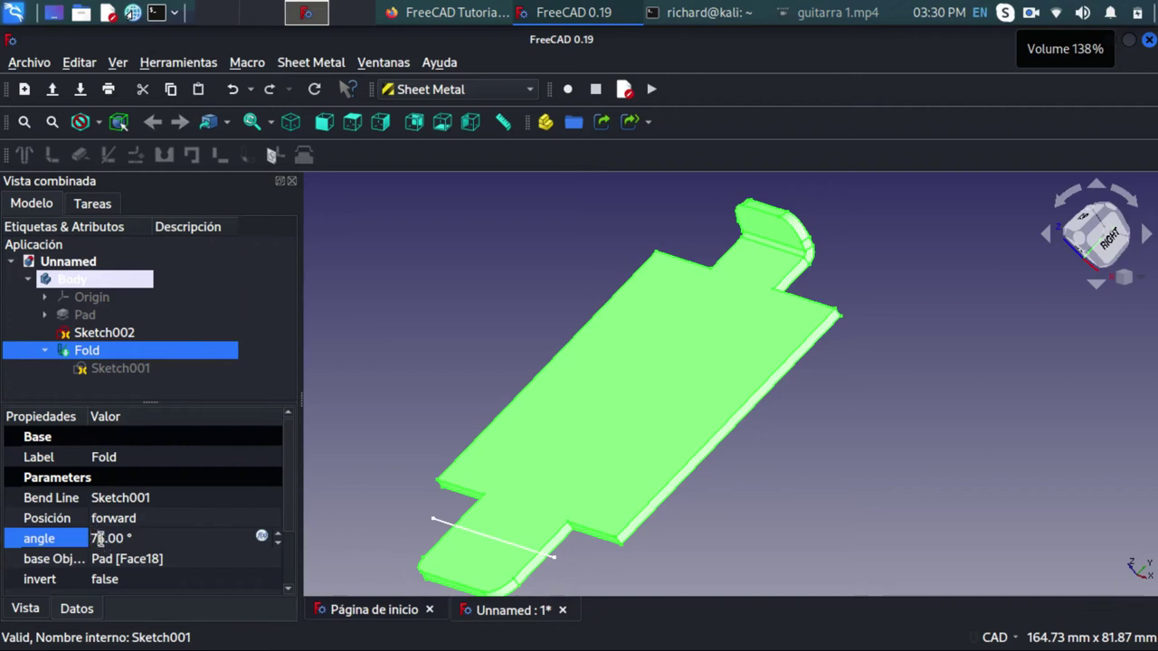
drag(106, 538, 82, 539)
text(45)
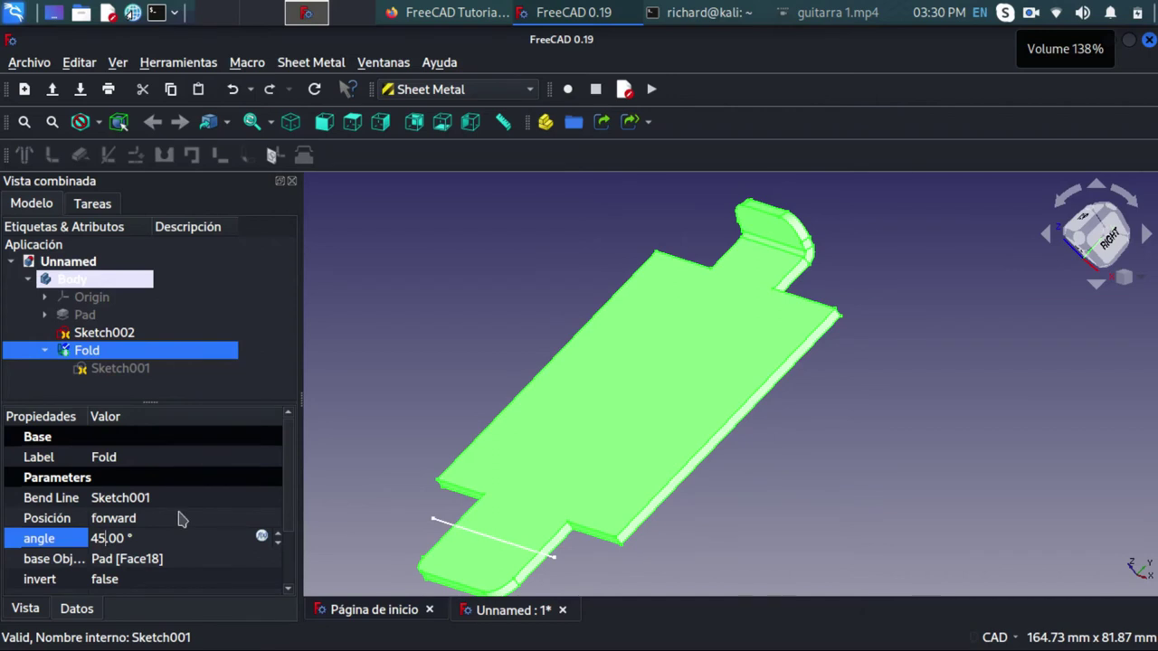
Commit the 45° fold angle and view the tilted tab edge-on.
click(174, 521)
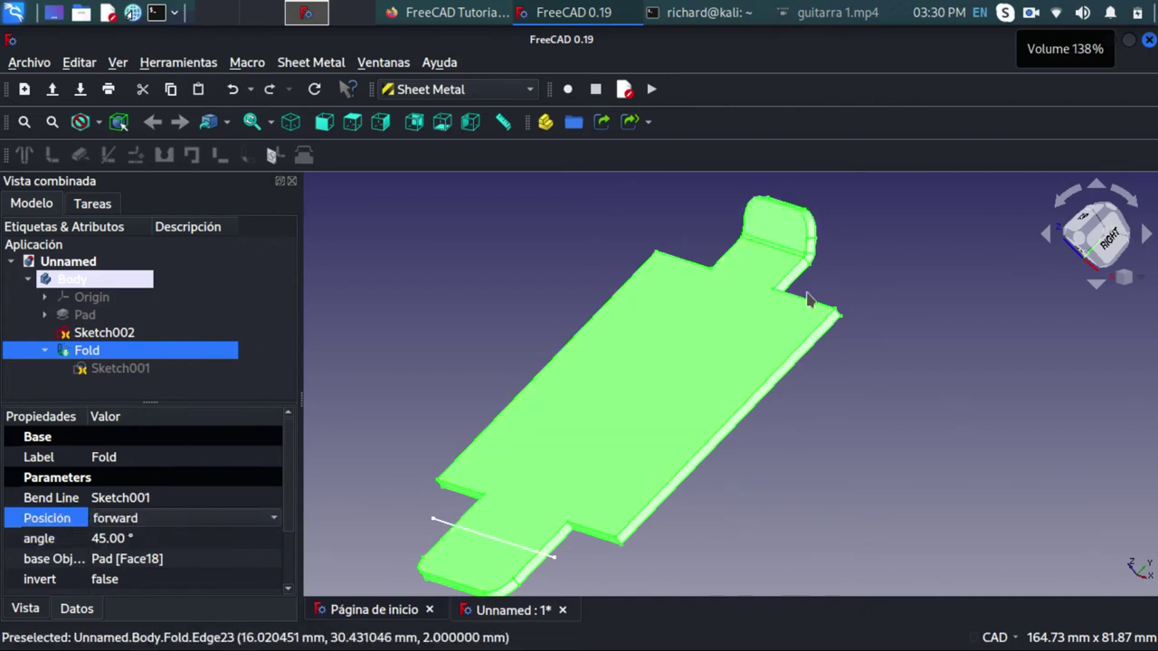
mouse_move(923, 316)
middle_down()
mouse_move(923, 370)
mouse_move(848, 291)
mouse_move(817, 287)
mouse_move(818, 321)
mouse_move(796, 326)
middle_up()
click(105, 538)
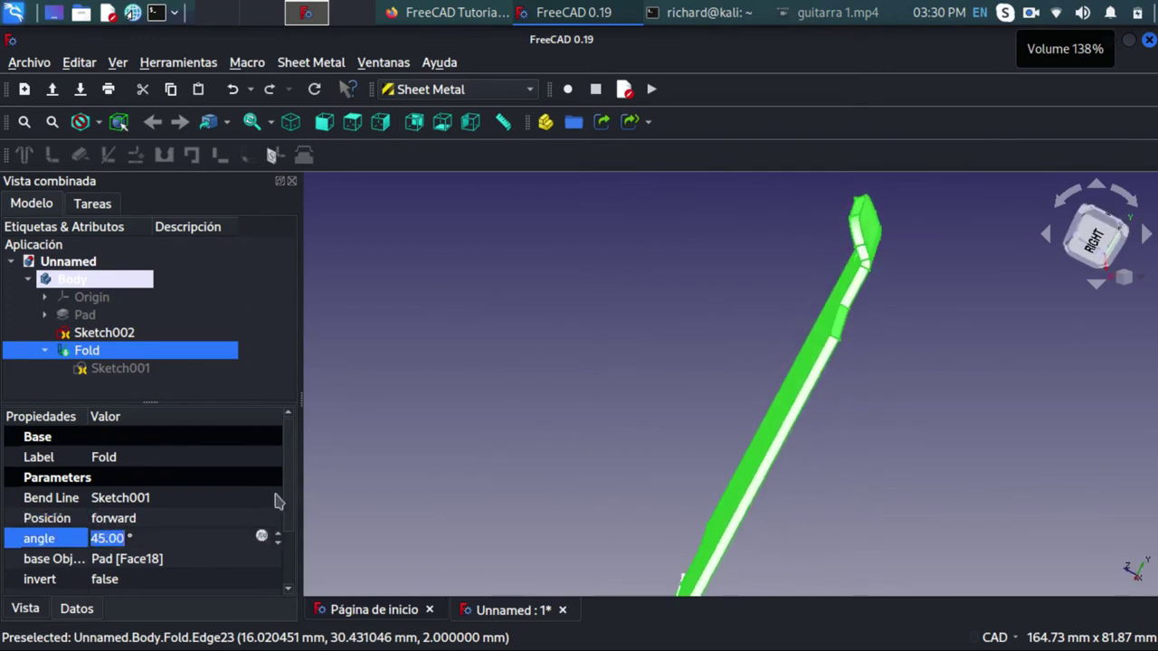
drag(291, 500, 290, 522)
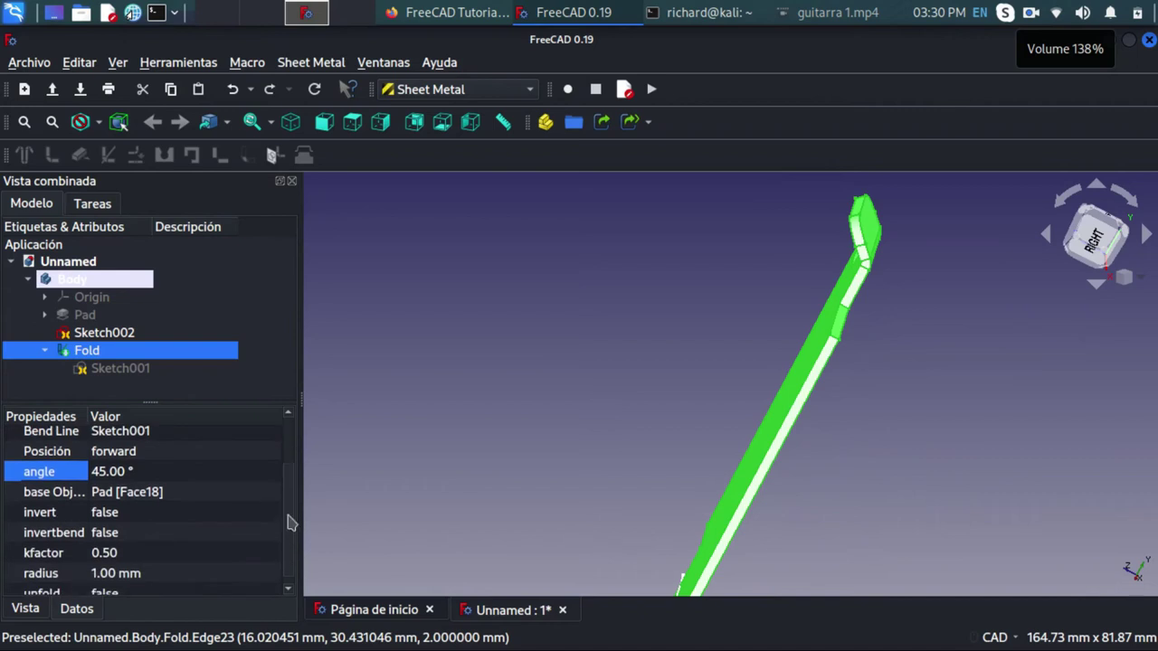
Try setting the fold's invert to true, then return it to false.
click(240, 519)
click(274, 514)
click(240, 537)
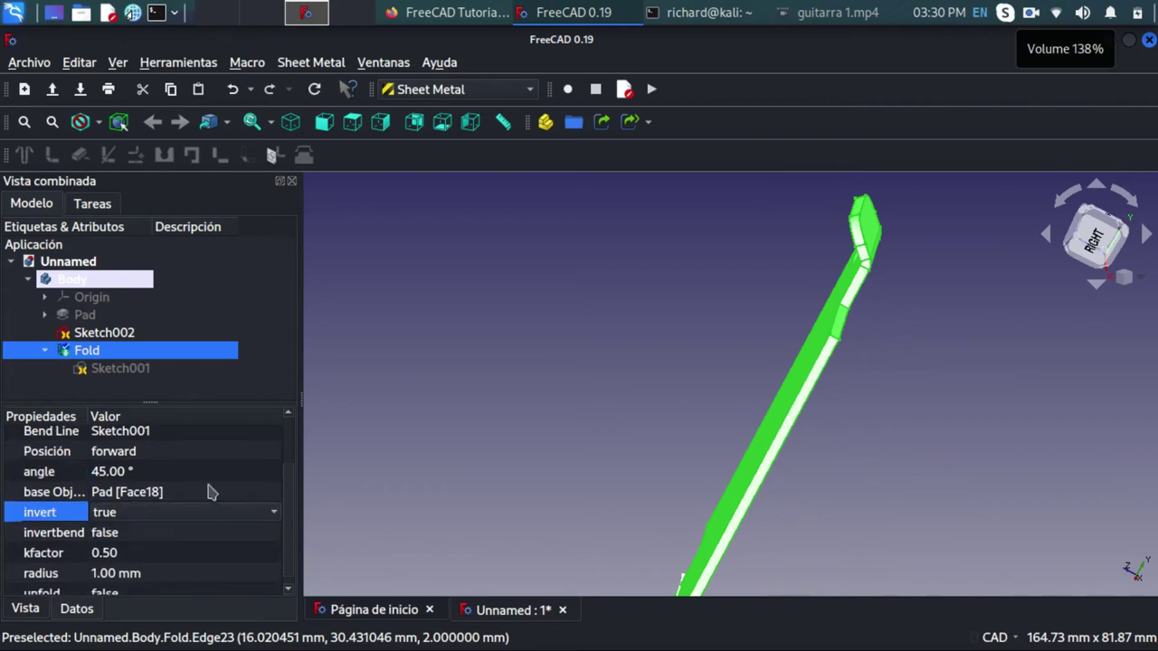
click(211, 491)
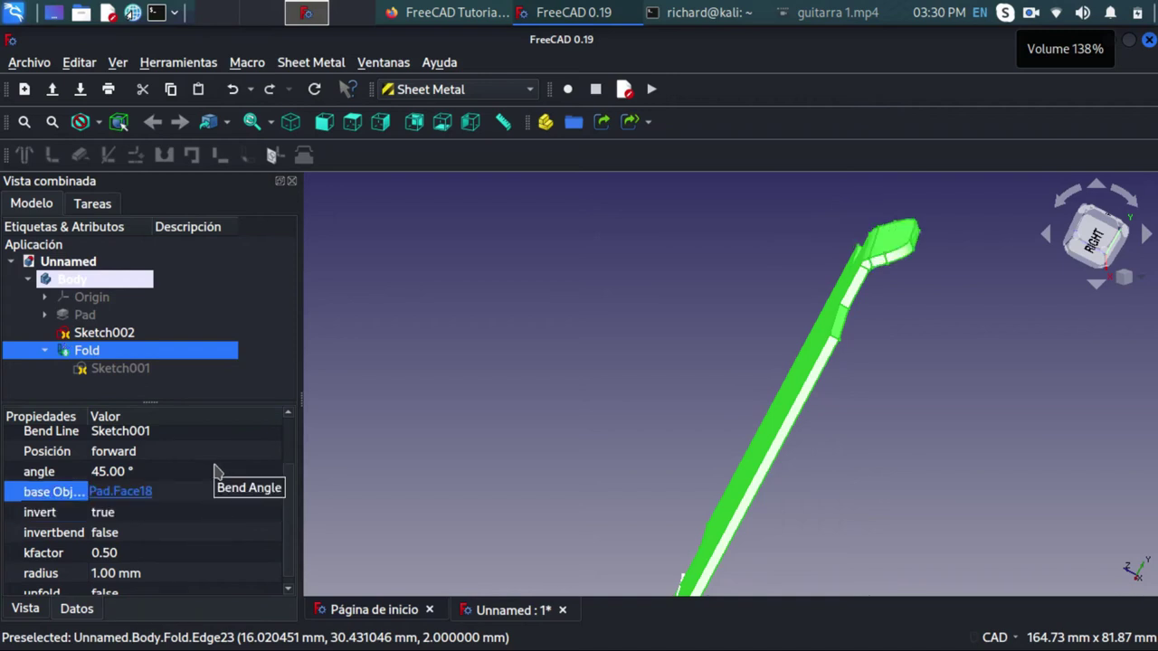
click(214, 516)
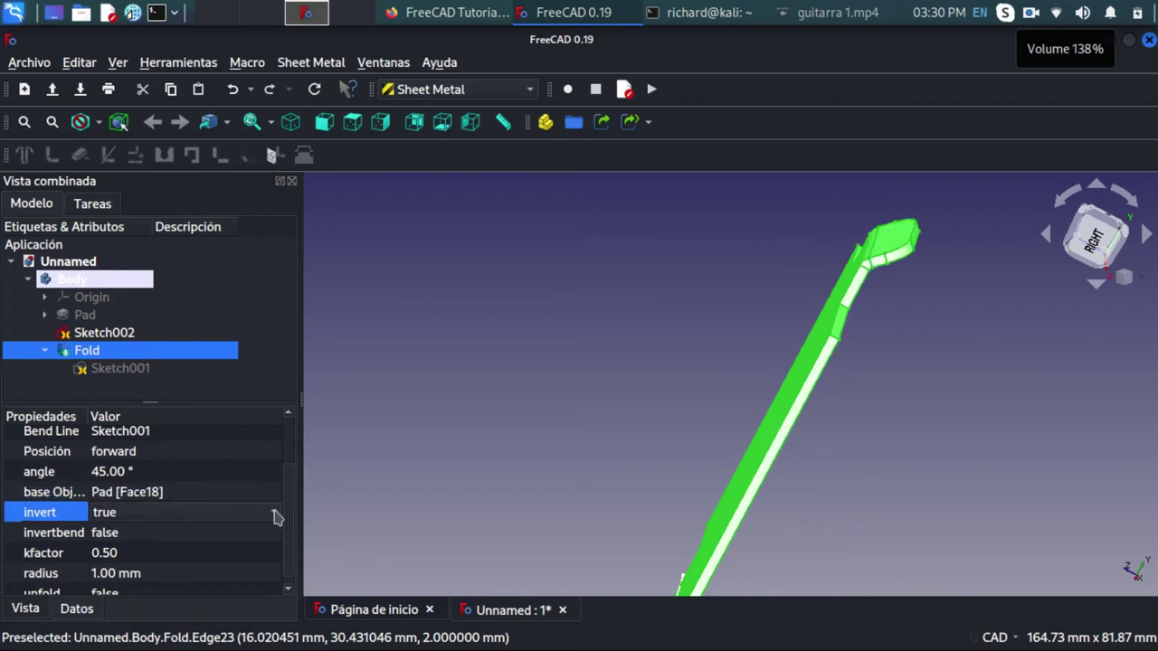
click(276, 516)
click(275, 514)
click(276, 515)
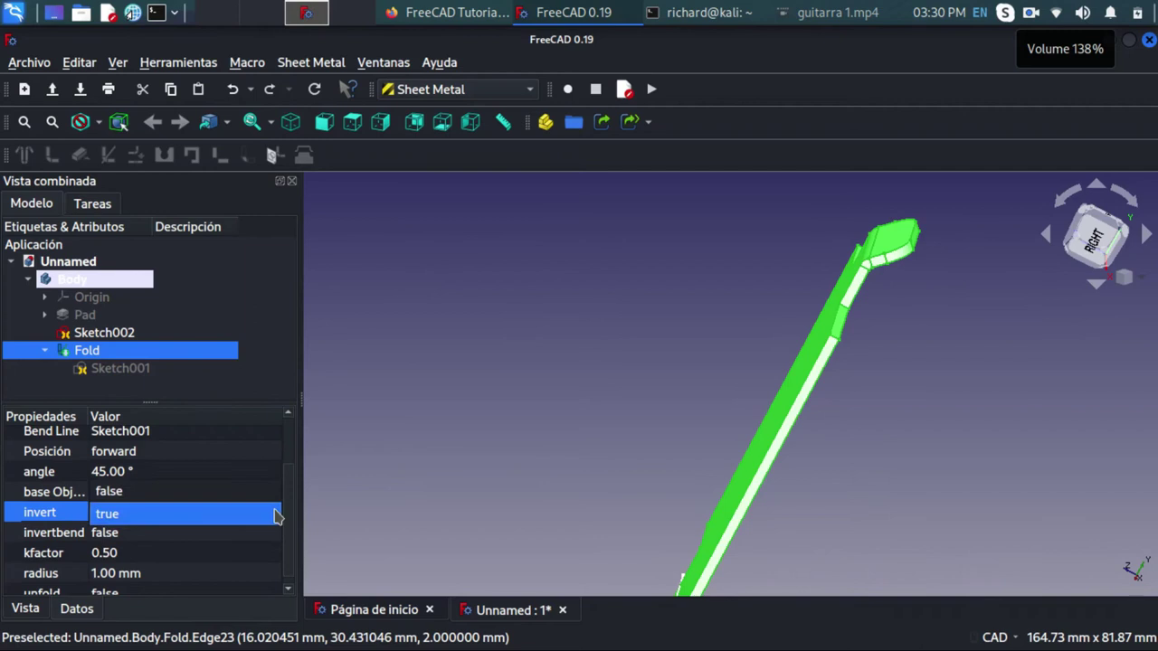
click(243, 500)
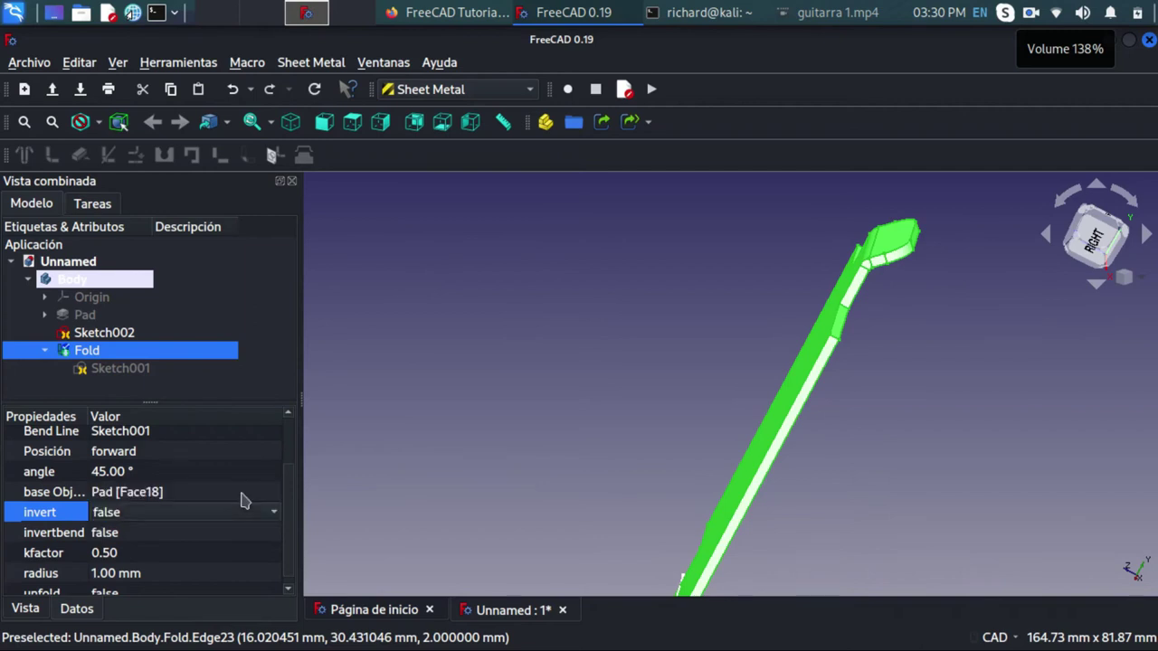
Check the fold's base face reference and select the bend radius for editing.
click(222, 493)
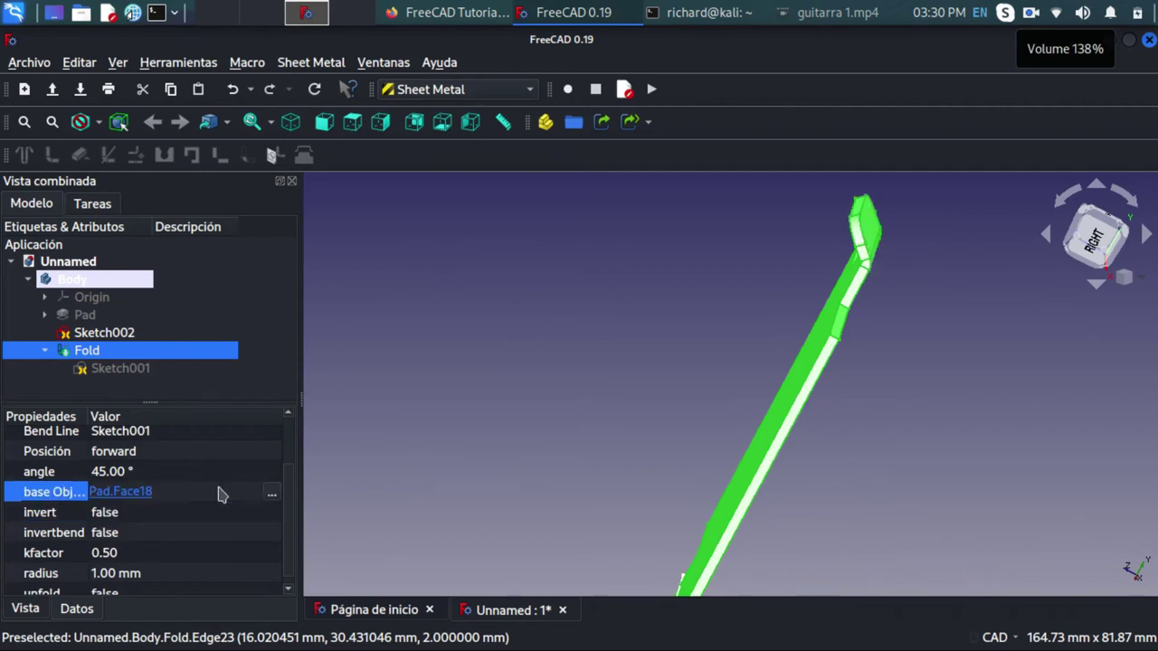
scroll(161, 537, down, 1)
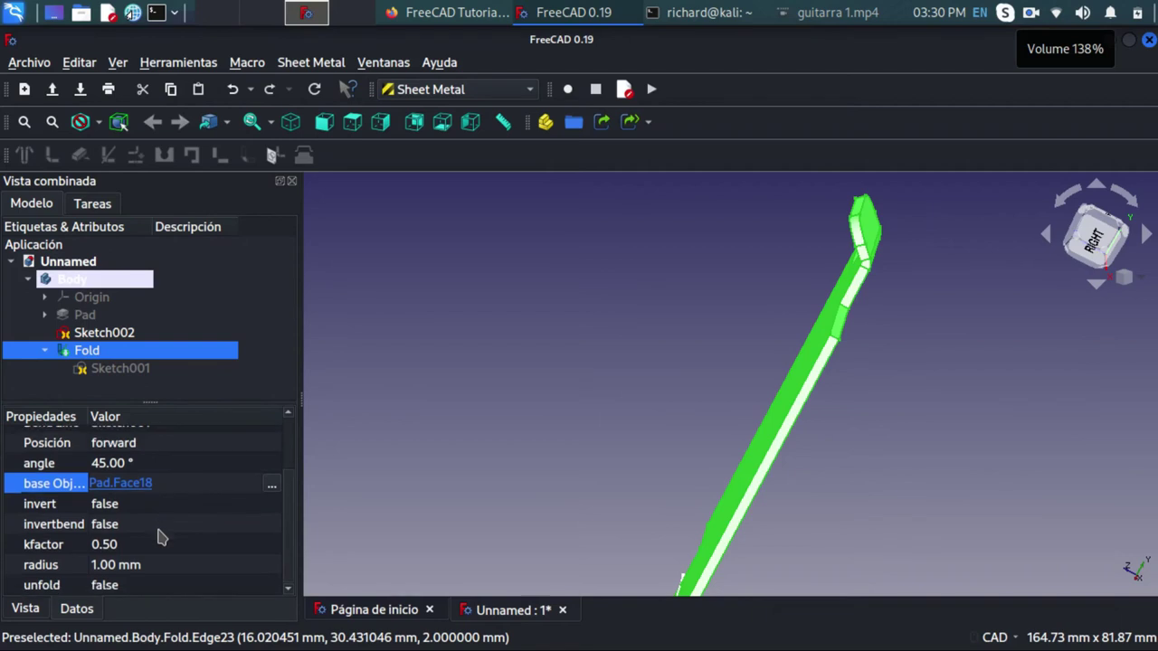
click(124, 562)
Set the fold's bend radius to 5 mm.
text(2)
click(279, 563)
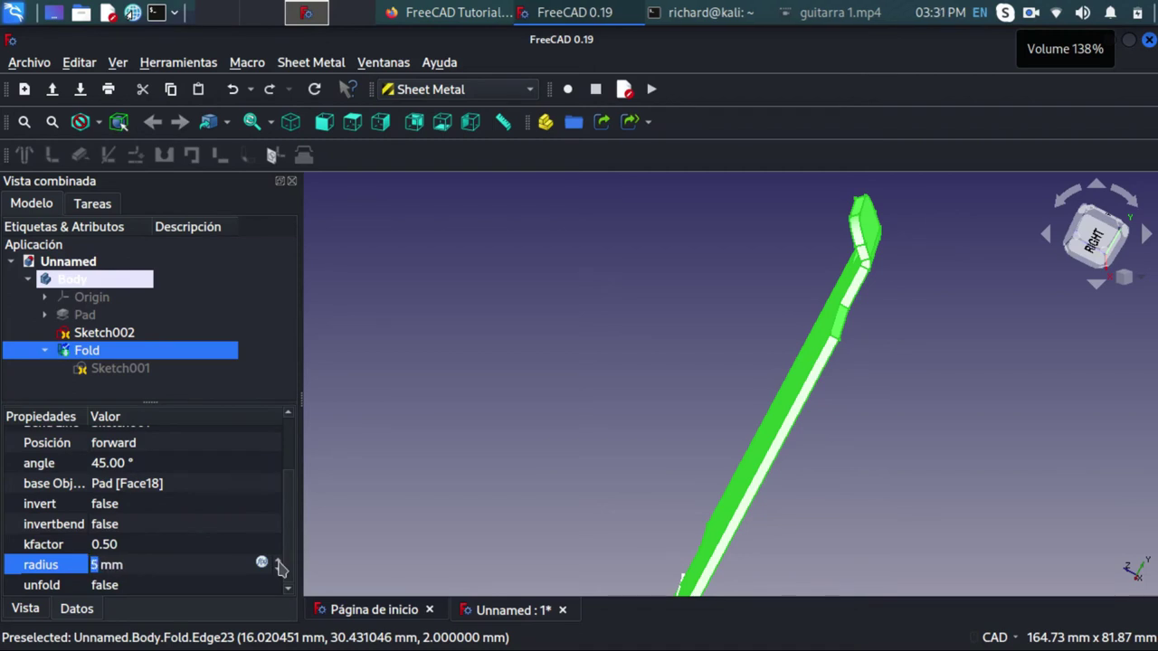
click(232, 513)
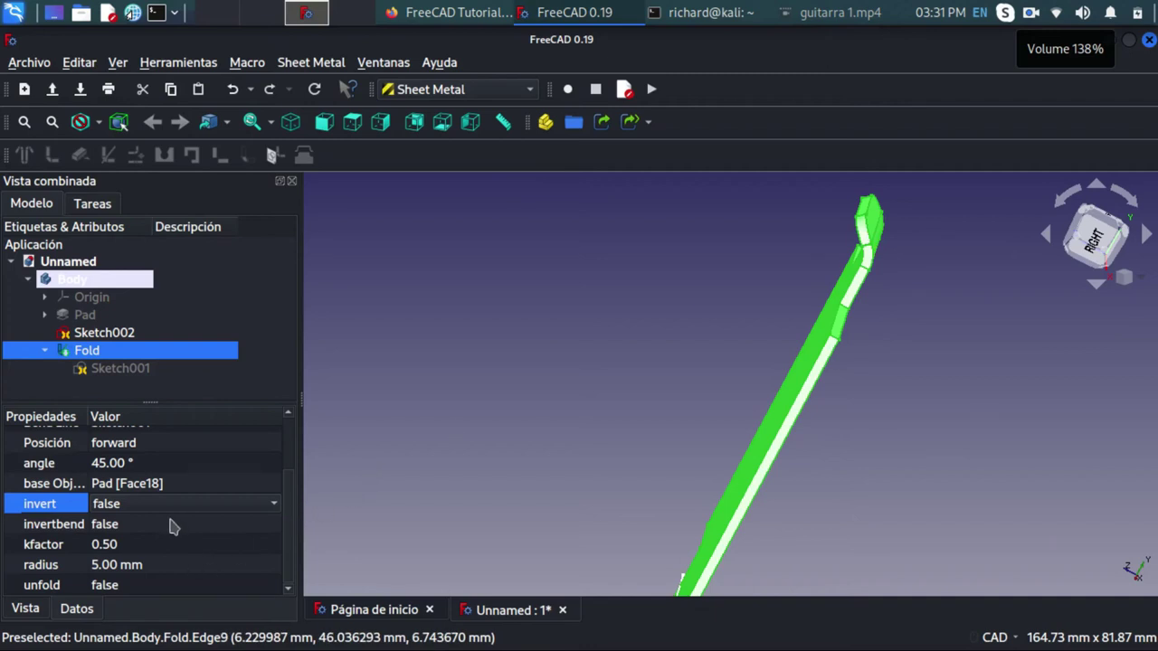
scroll(174, 527, up, 2)
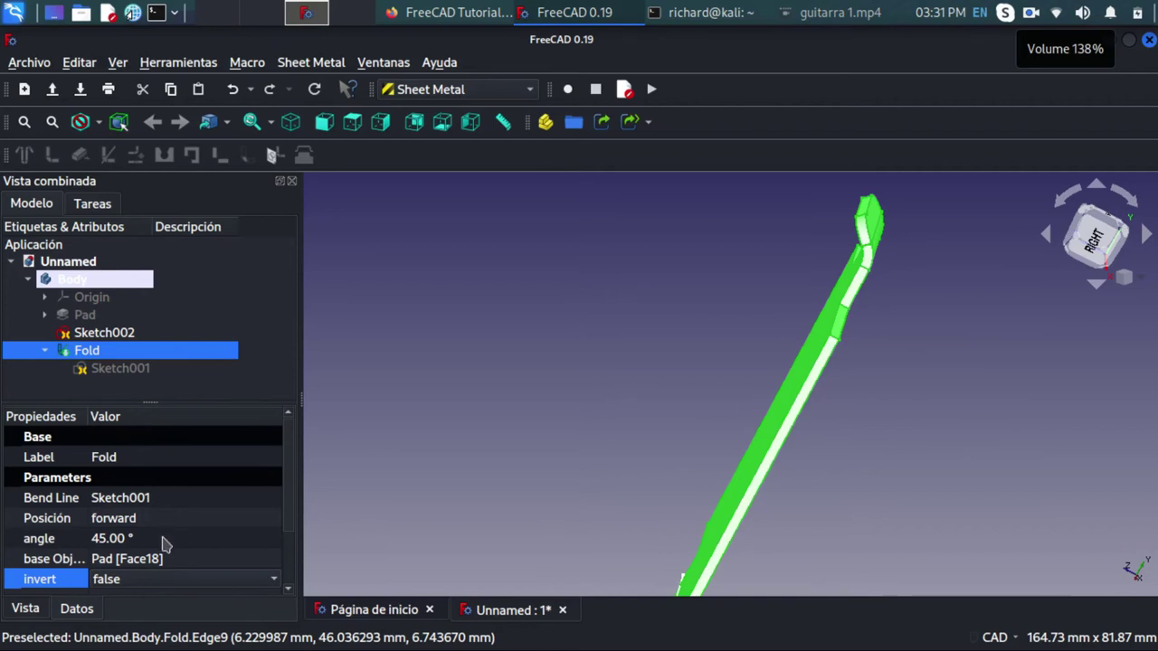
Set the fold angle back to 90° and view the plate face-on.
click(102, 539)
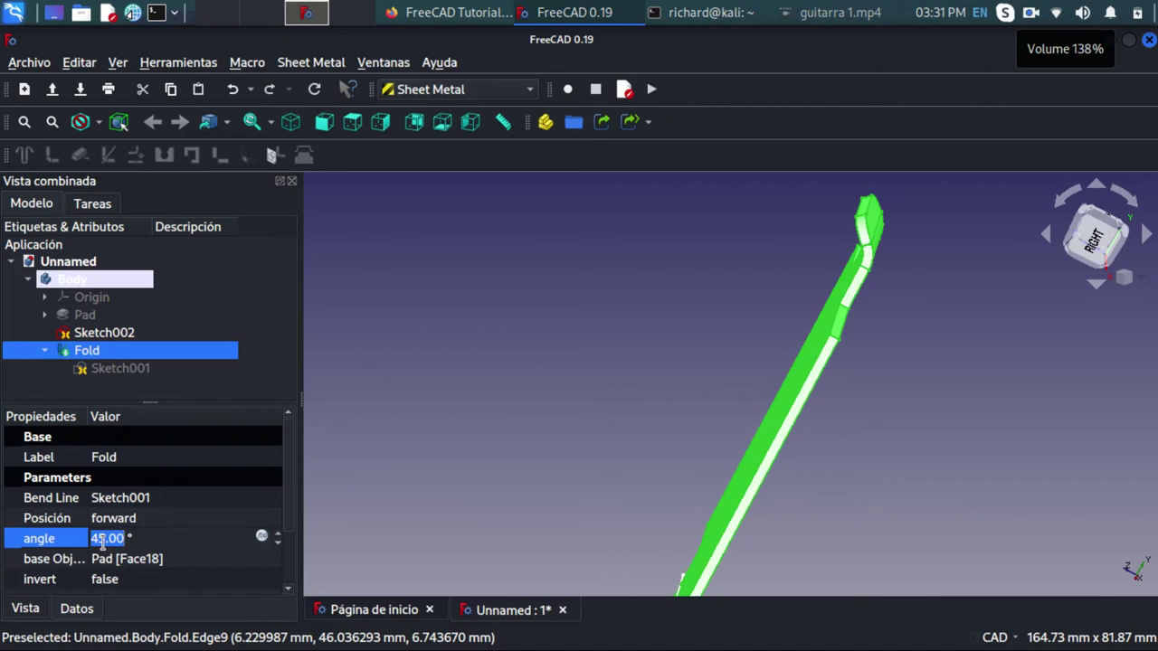
text(90)
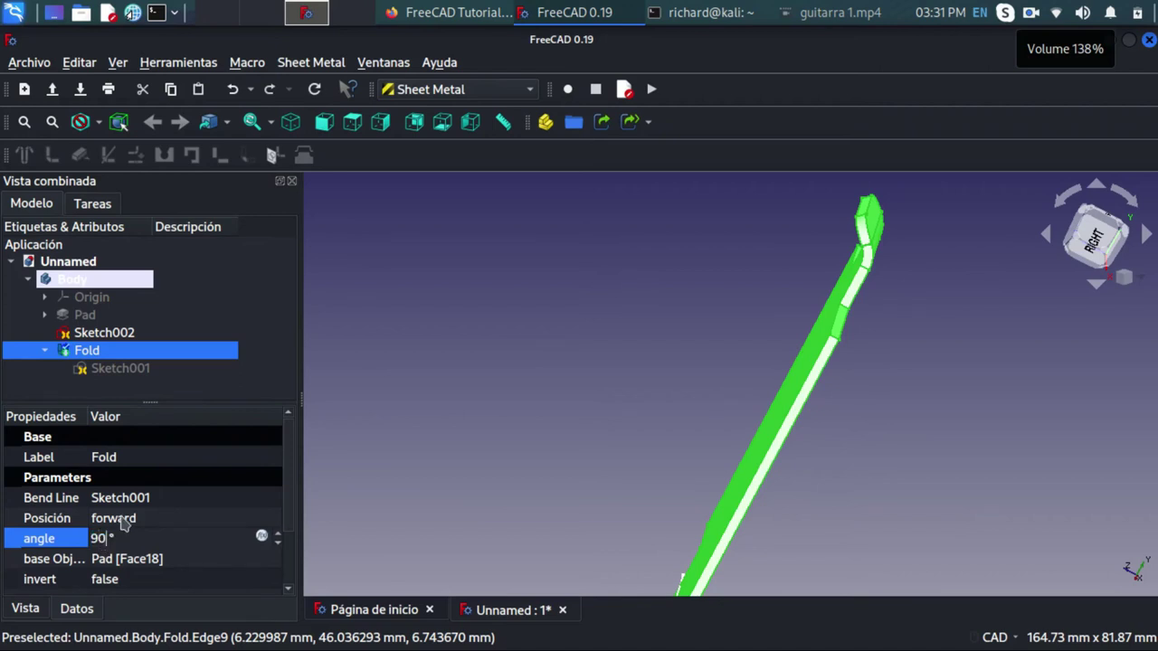
click(124, 523)
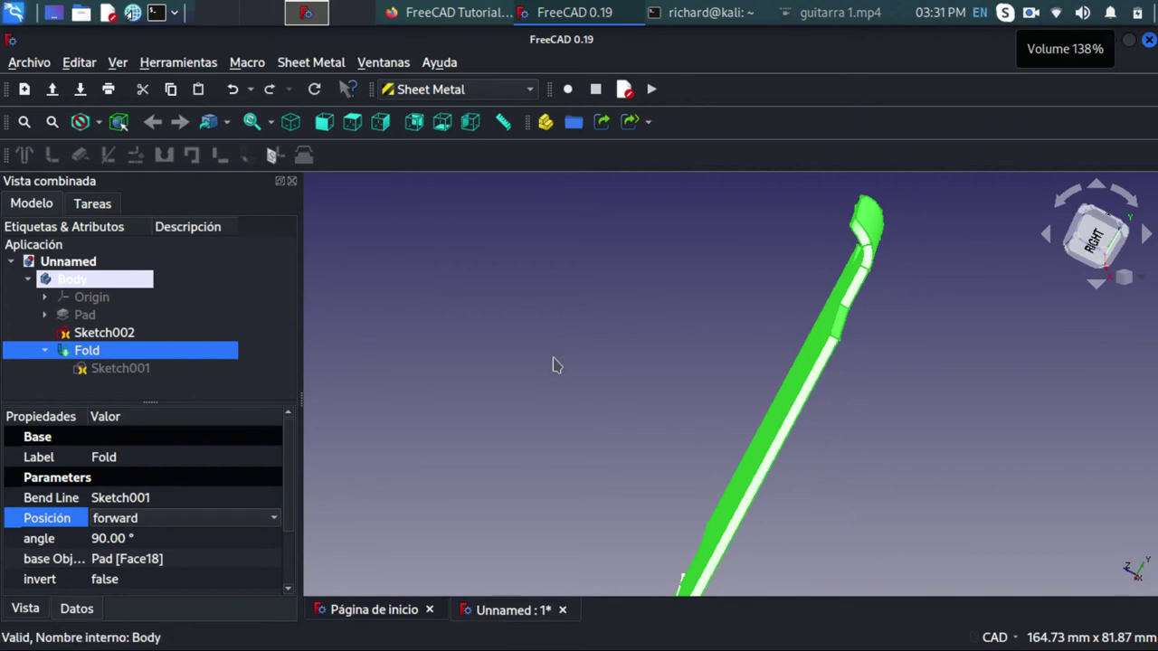
right_click(615, 380)
click(566, 365)
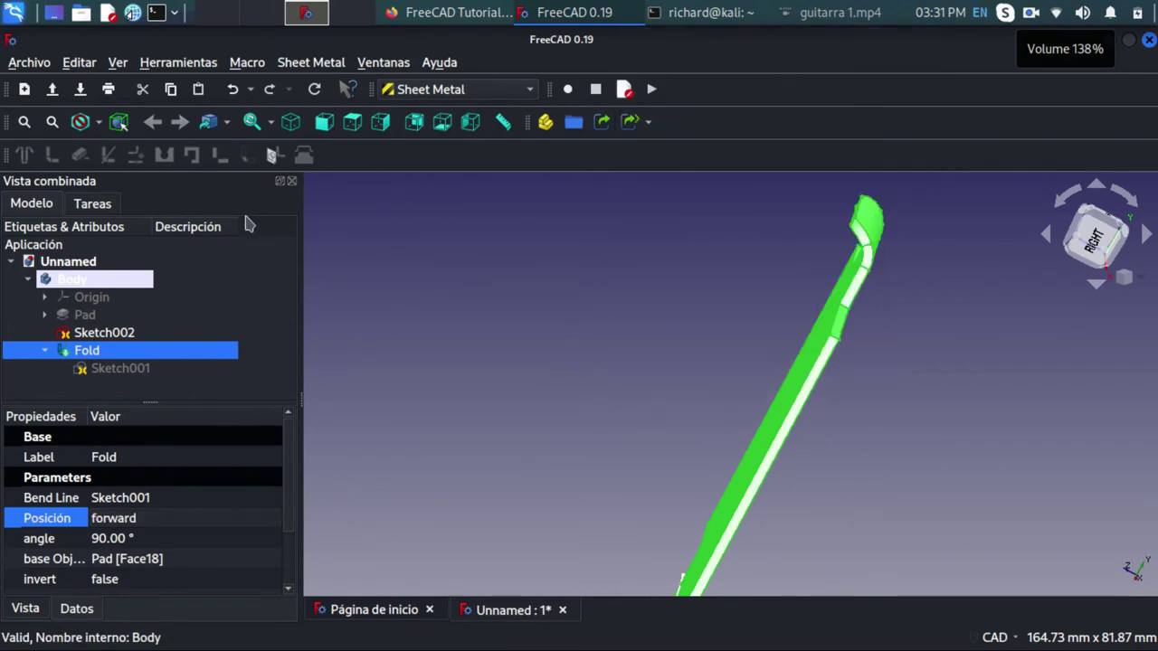
click(612, 344)
middle_drag(661, 380, 606, 434)
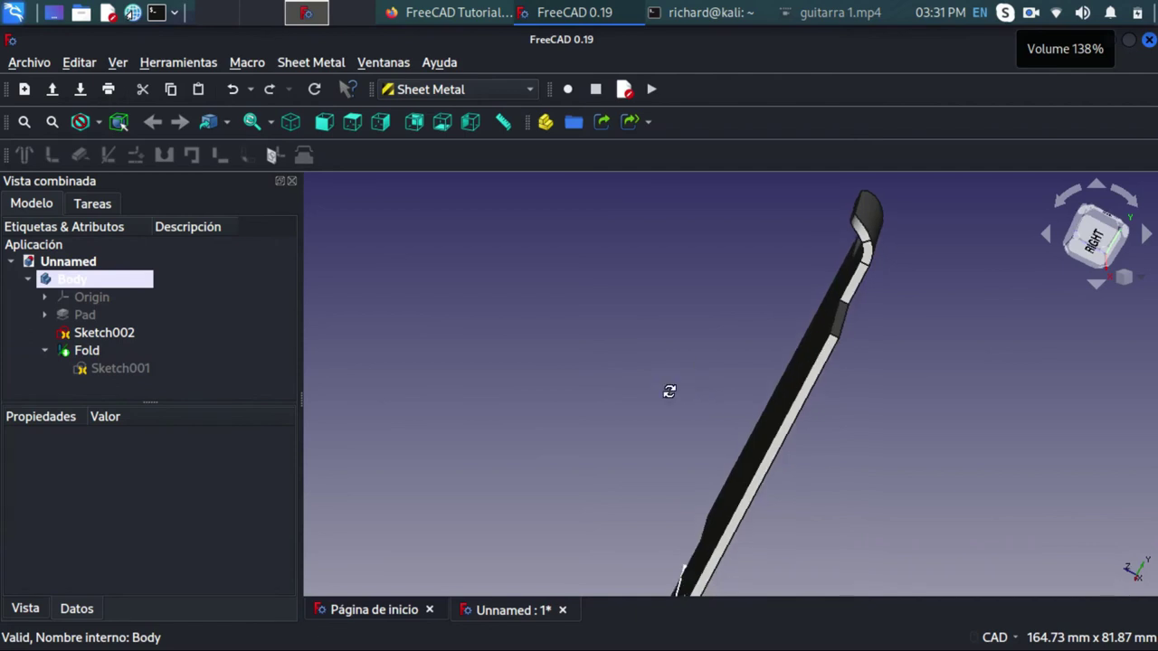
Select the Fold's plate face and Sketch002's line, then fold the lower tab as Fold001.
click(603, 432)
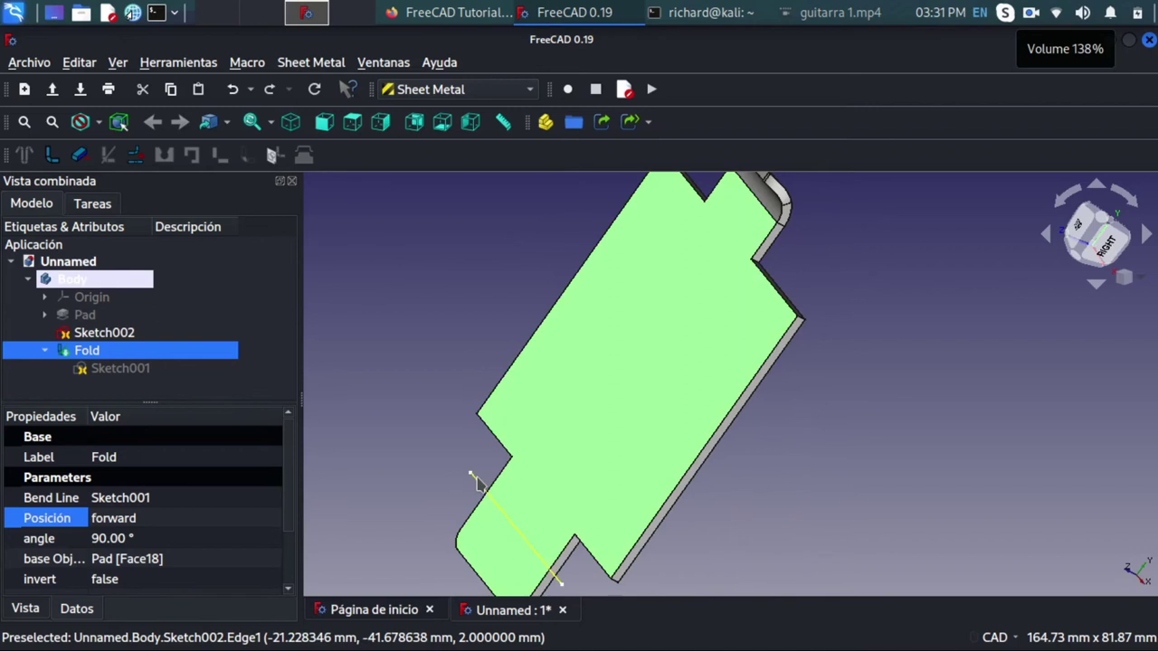
ctrl+click(477, 482)
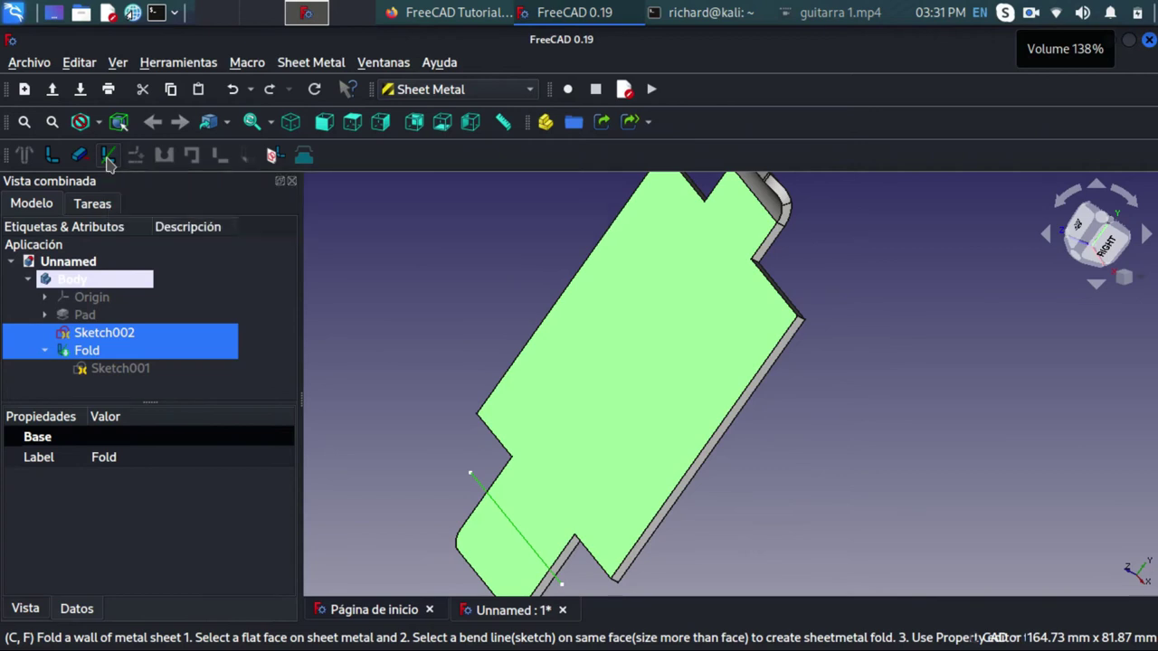
click(108, 156)
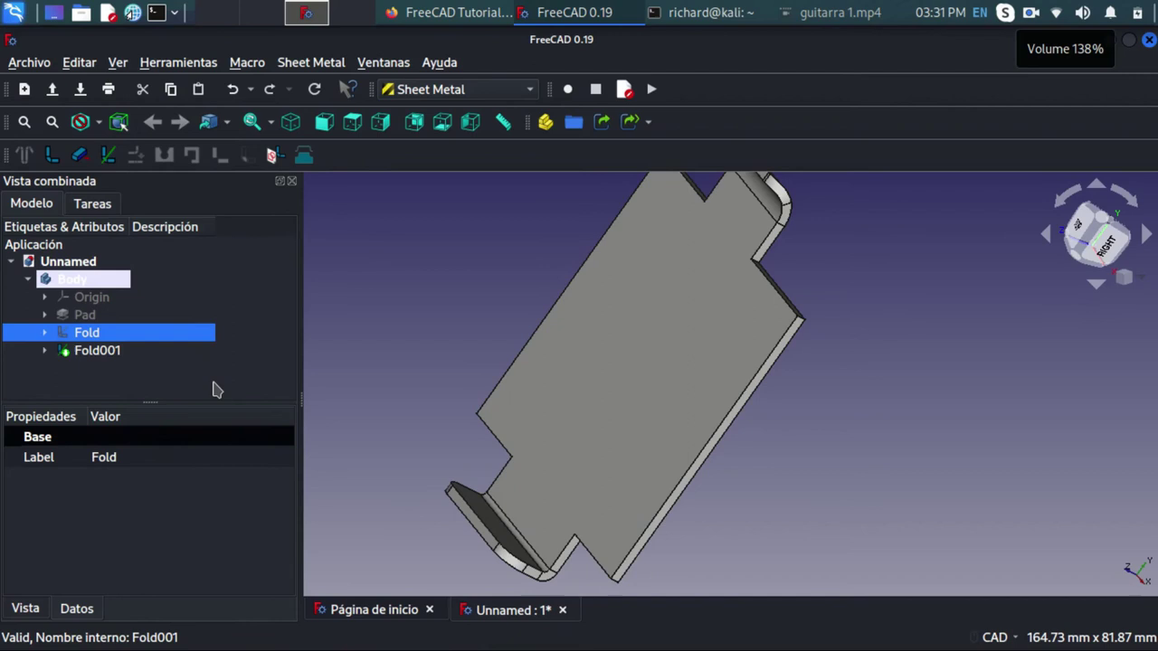
click(94, 353)
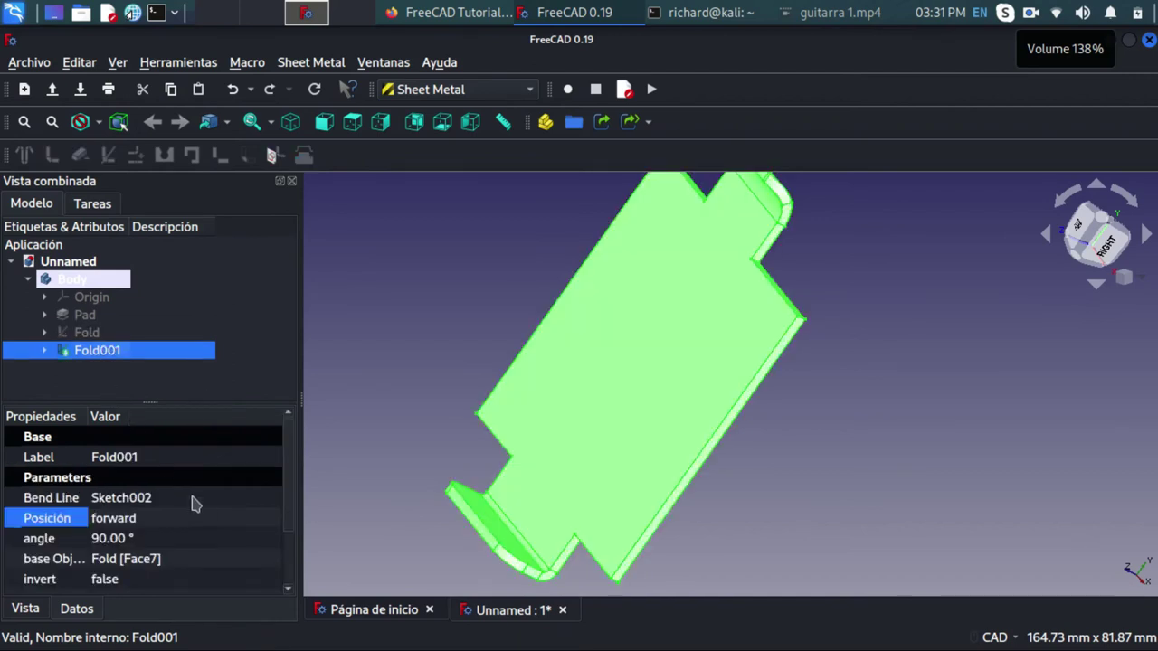
Set Fold001's invert property to true, reversing the lower tab's bend.
scroll(291, 488, down, 1)
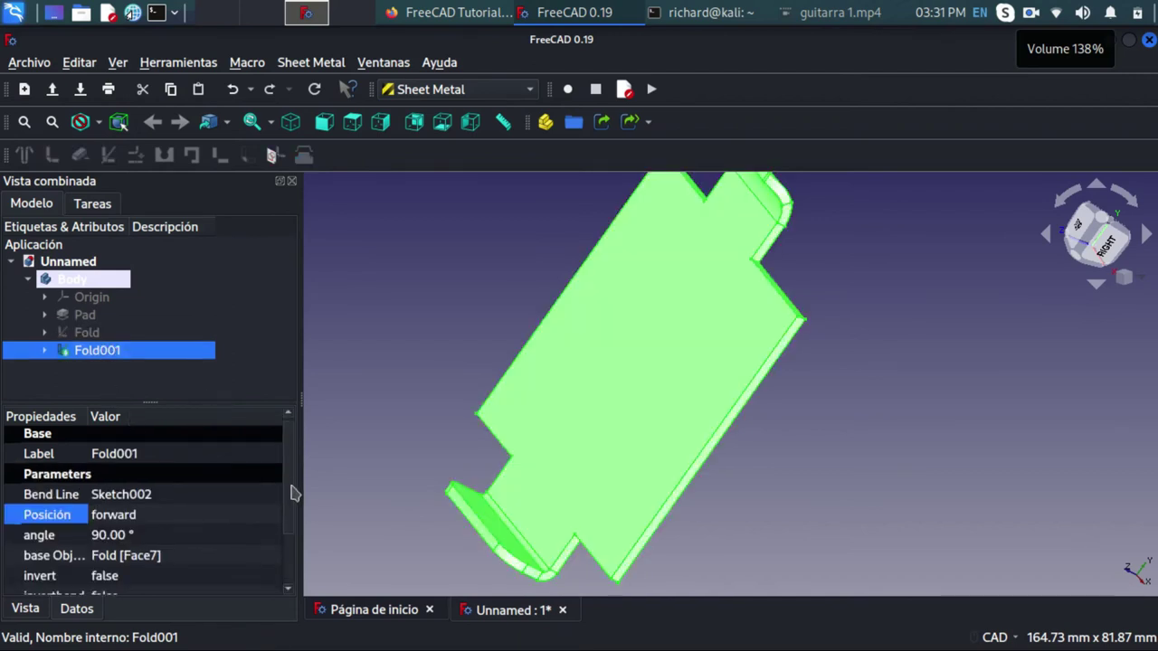
drag(291, 493, 292, 536)
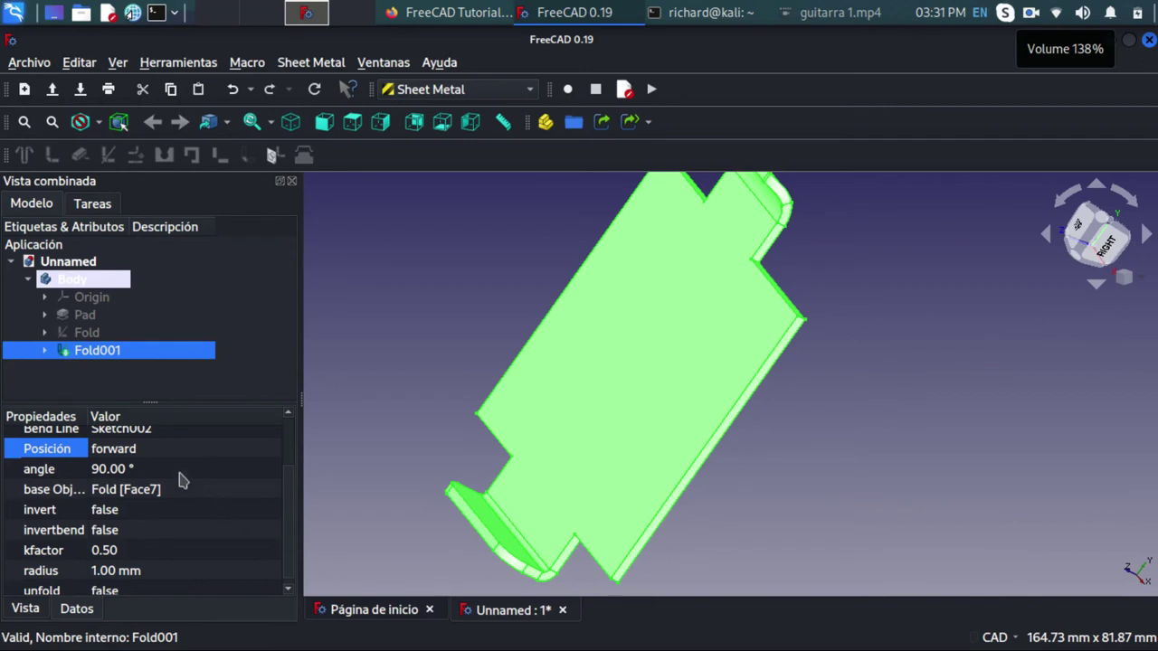
click(154, 513)
click(154, 513)
click(152, 532)
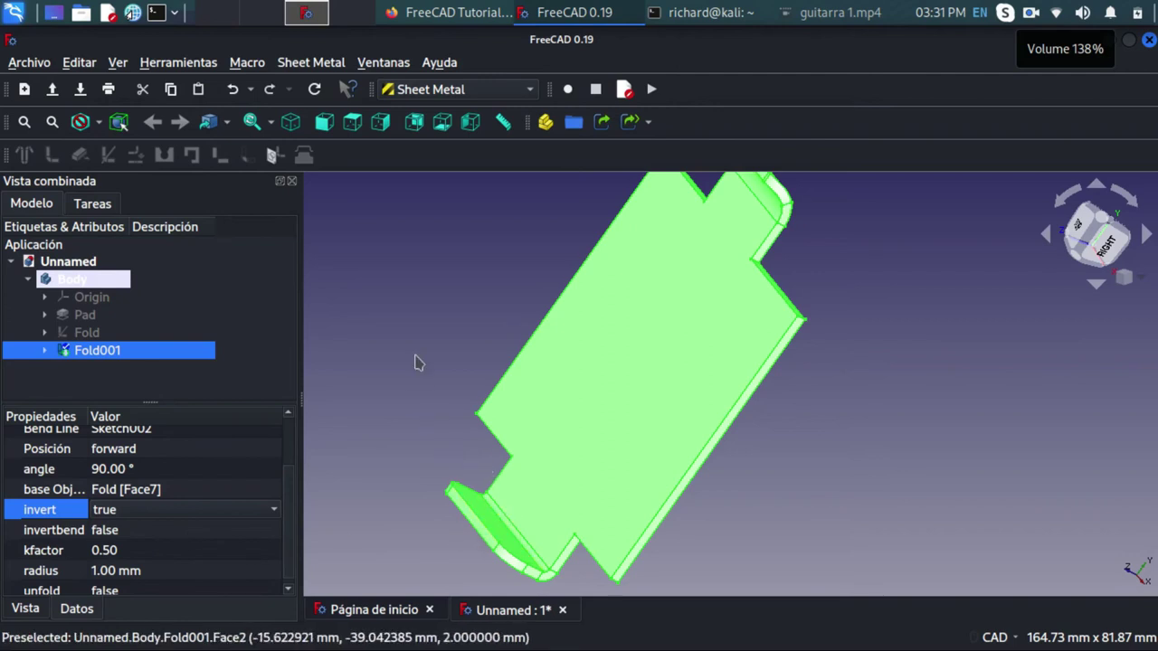
click(176, 490)
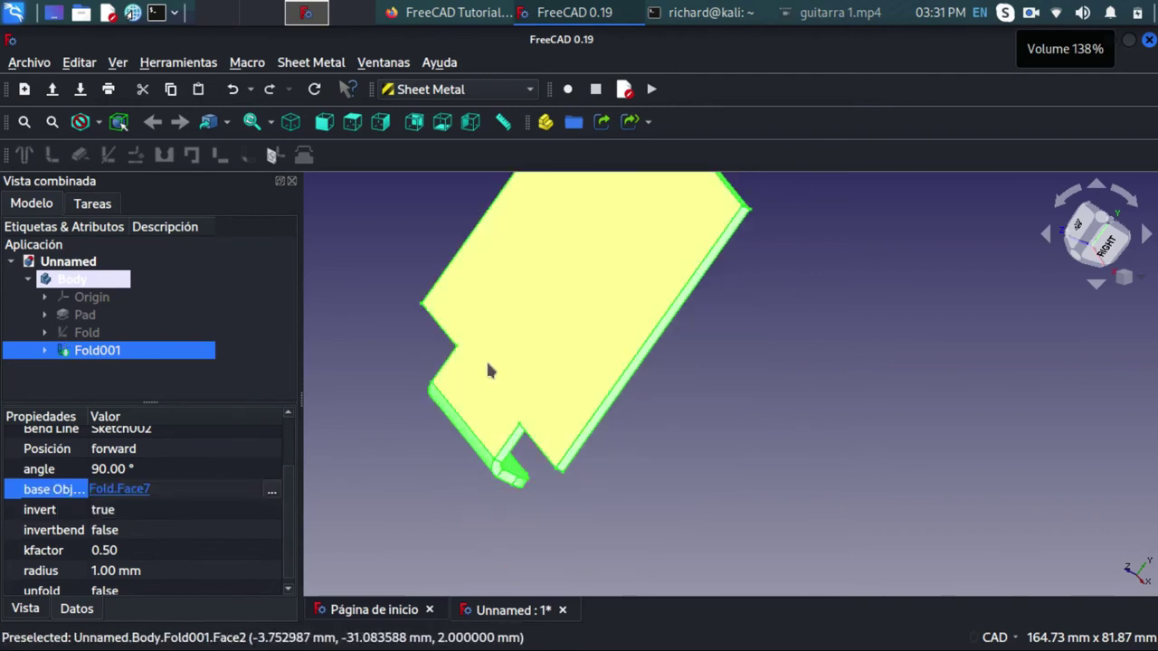
Pan and orbit the model to inspect both curled end tabs.
scroll(487, 366, down, 2)
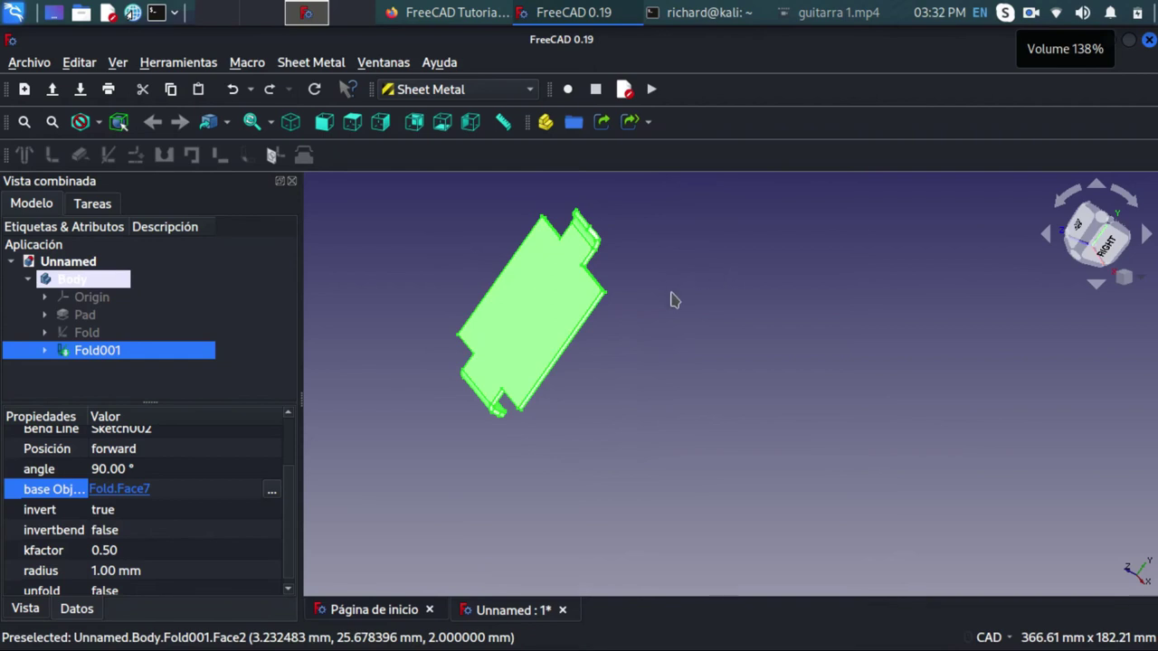
middle_drag(674, 300, 633, 326)
right_click(828, 330)
click(582, 374)
mouse_move(582, 374)
middle_down()
mouse_move(634, 396)
mouse_move(763, 336)
mouse_move(809, 452)
middle_up()
mouse_move(774, 414)
middle_down()
mouse_move(737, 444)
mouse_move(685, 384)
mouse_move(814, 375)
mouse_move(814, 406)
mouse_move(724, 473)
mouse_move(680, 461)
mouse_move(775, 308)
mouse_move(775, 380)
mouse_move(796, 358)
middle_up()
mouse_move(690, 490)
middle_down()
mouse_move(649, 426)
mouse_move(685, 497)
mouse_move(659, 492)
mouse_move(632, 526)
mouse_move(646, 537)
mouse_move(698, 525)
middle_up()
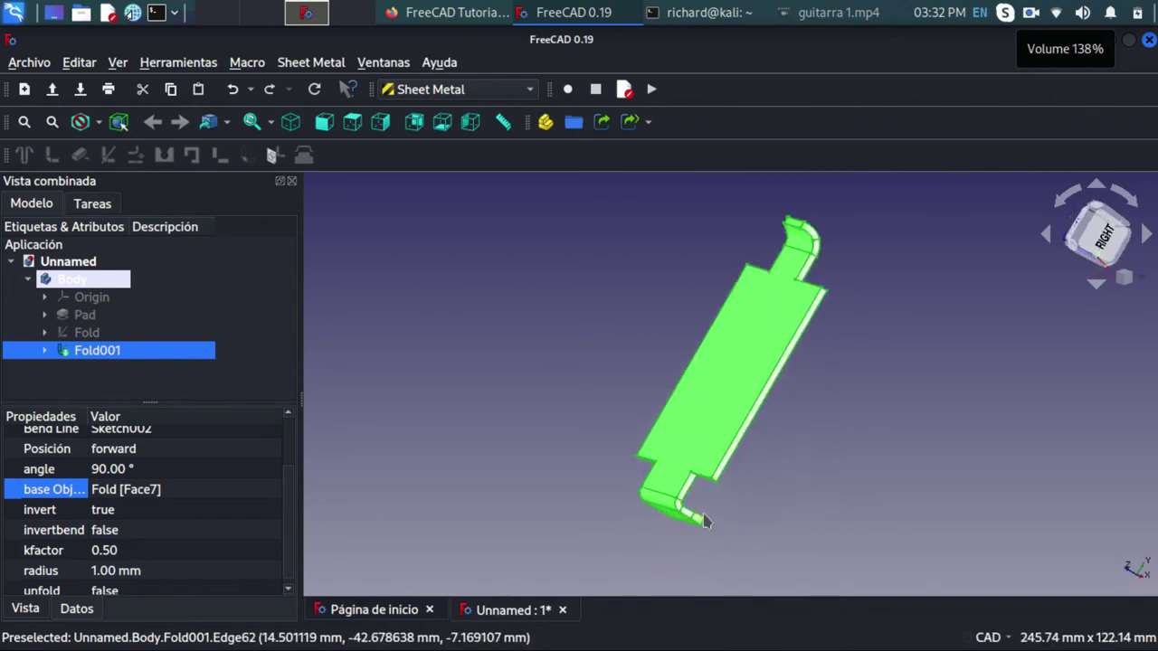
scroll(724, 493, up, 2)
scroll(744, 460, down, 2)
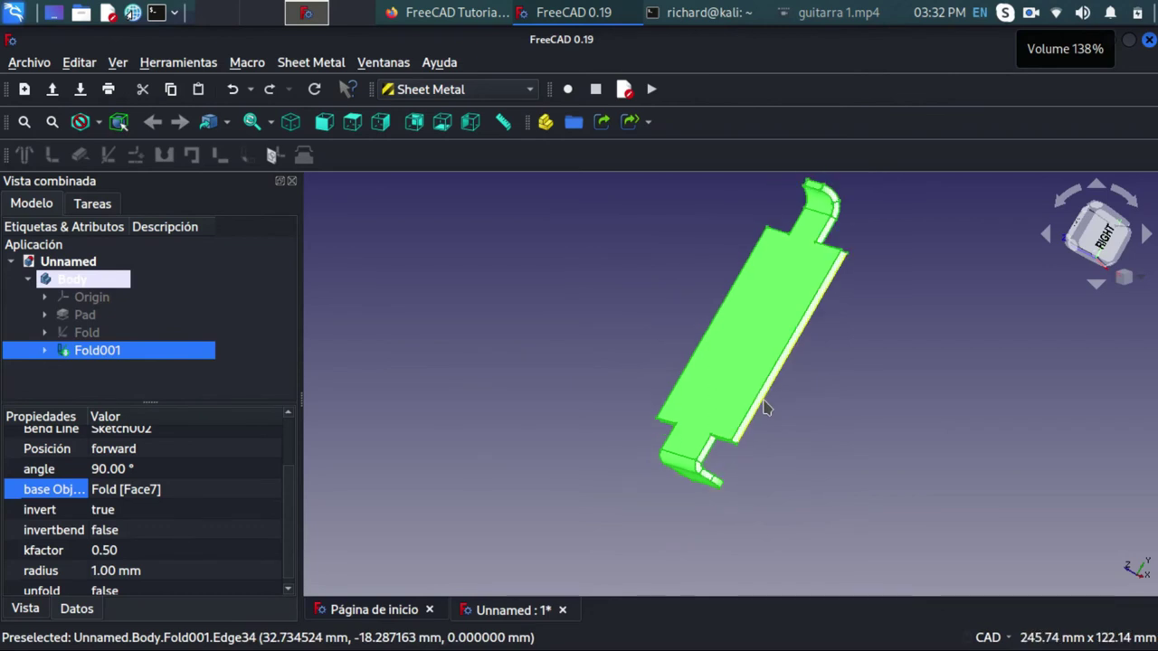
Toggle Fold001's selection and reposition the view on the finished part.
click(891, 352)
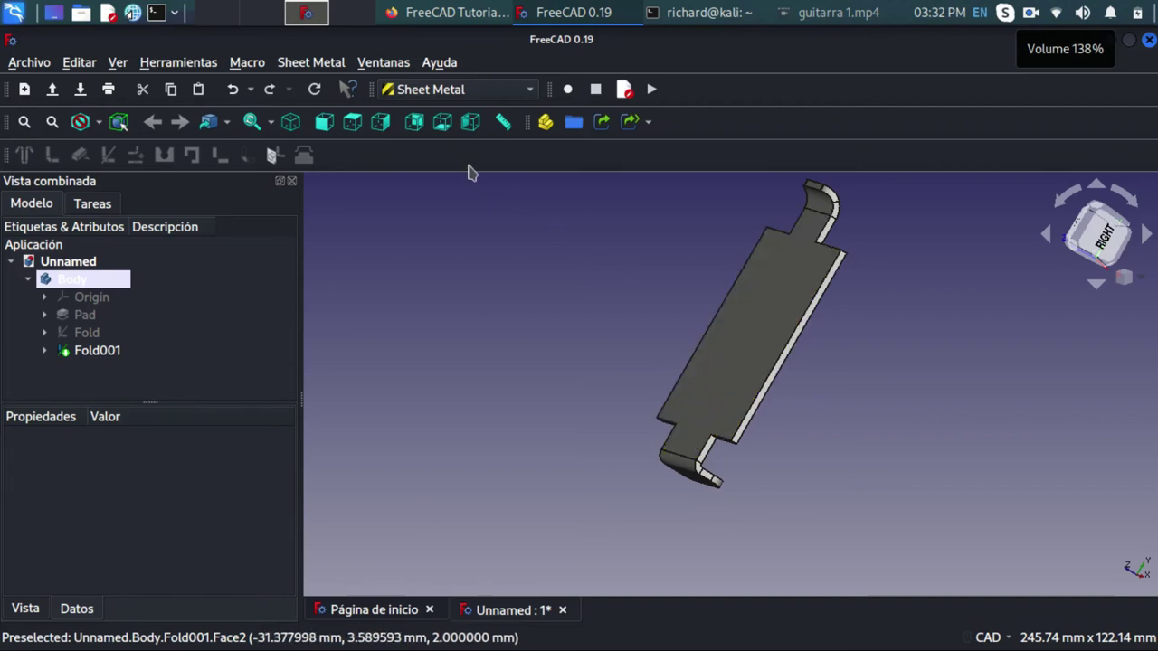
click(785, 269)
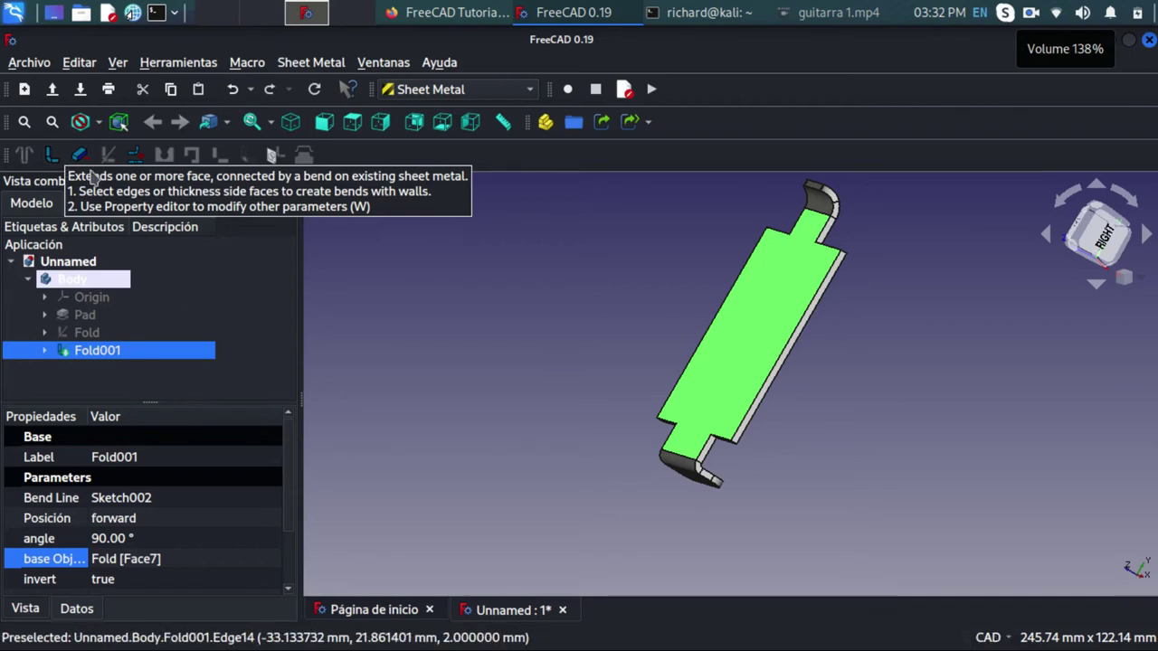
click(606, 352)
scroll(785, 368, up, 1)
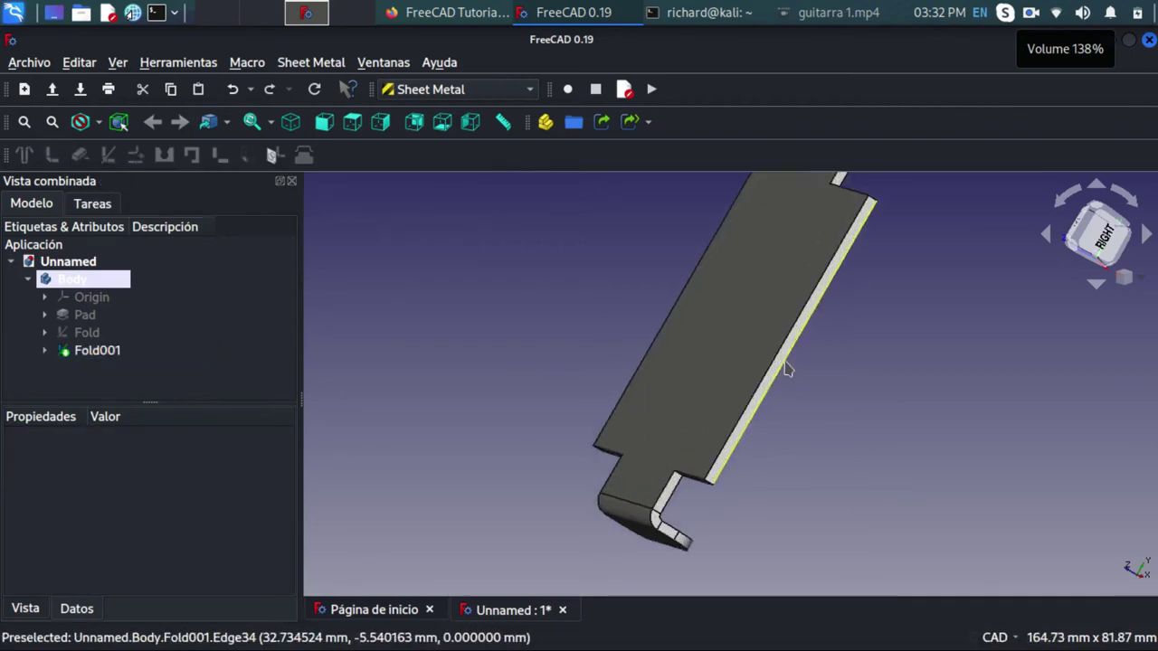
scroll(783, 367, up, 1)
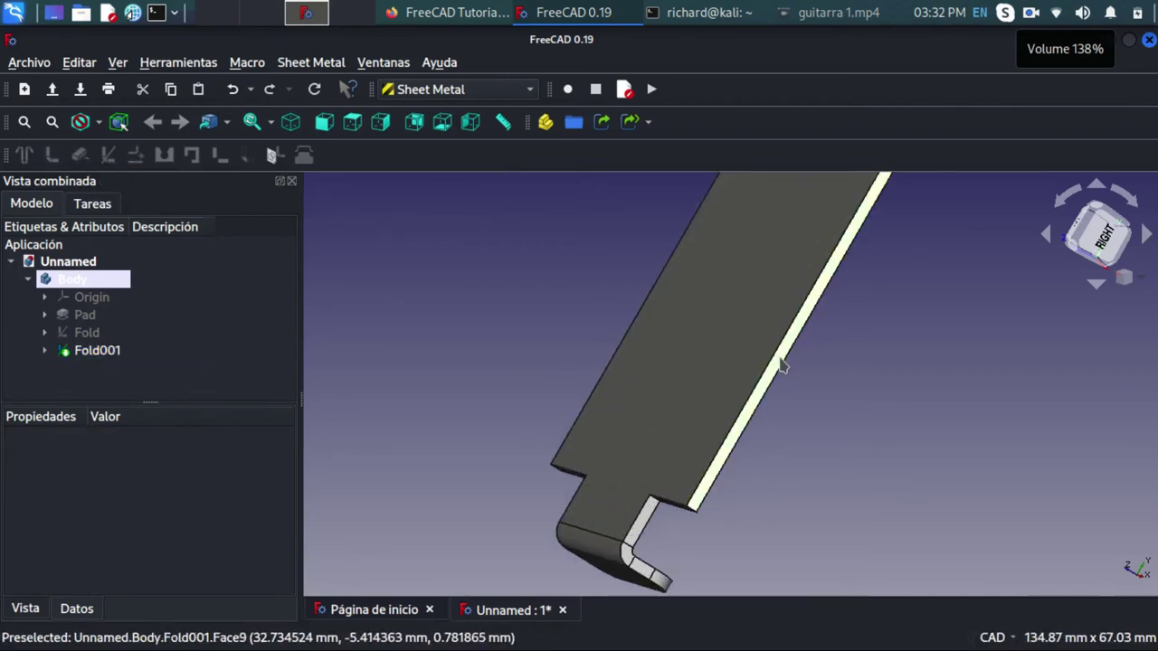
click(784, 364)
scroll(465, 264, down, 2)
scroll(467, 263, down, 1)
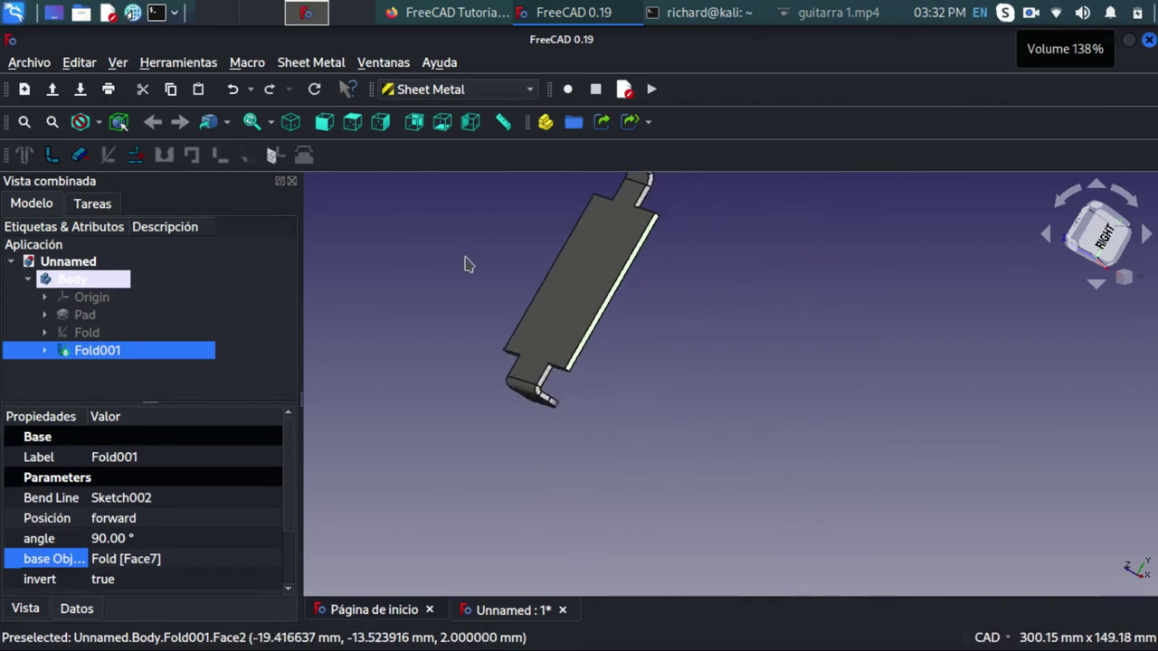
middle_drag(468, 263, 539, 337)
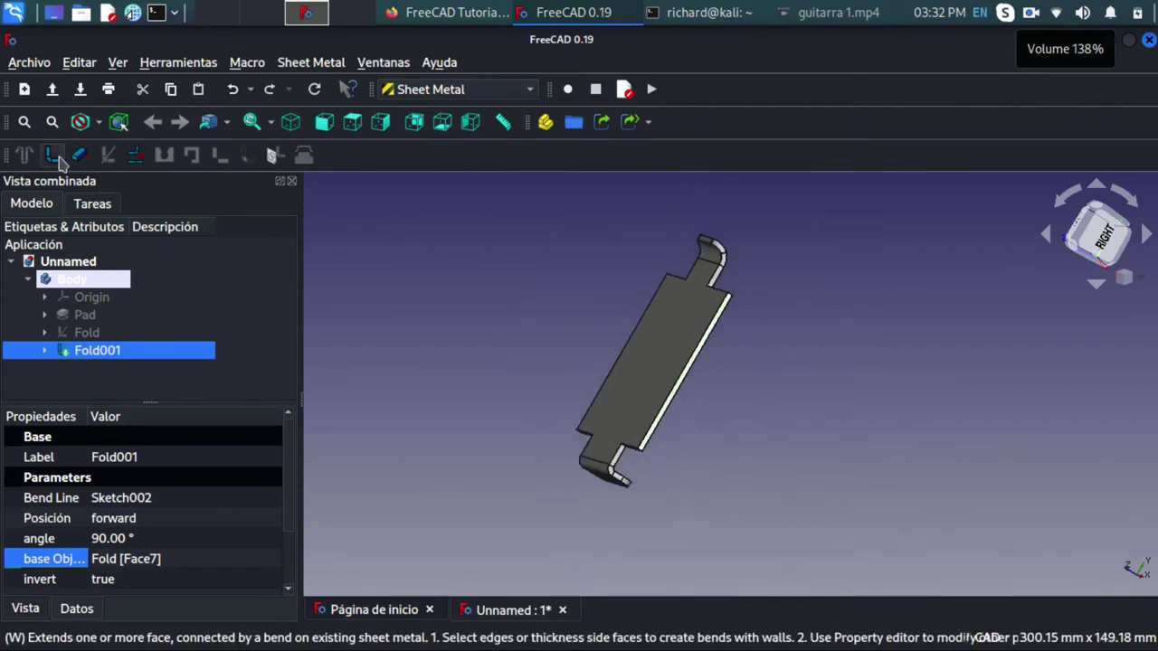
scroll(620, 318, up, 4)
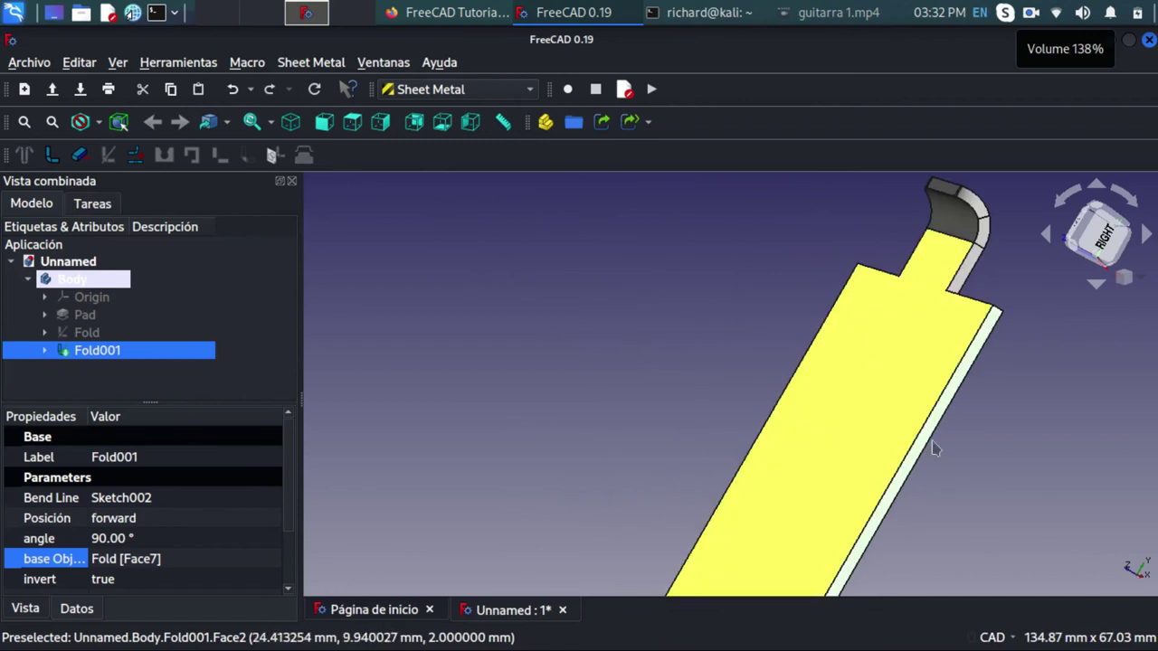
scroll(931, 461, up, 4)
scroll(887, 425, up, 1)
Select the plate's thin long side face and add a wall on it with Make Wall.
click(885, 423)
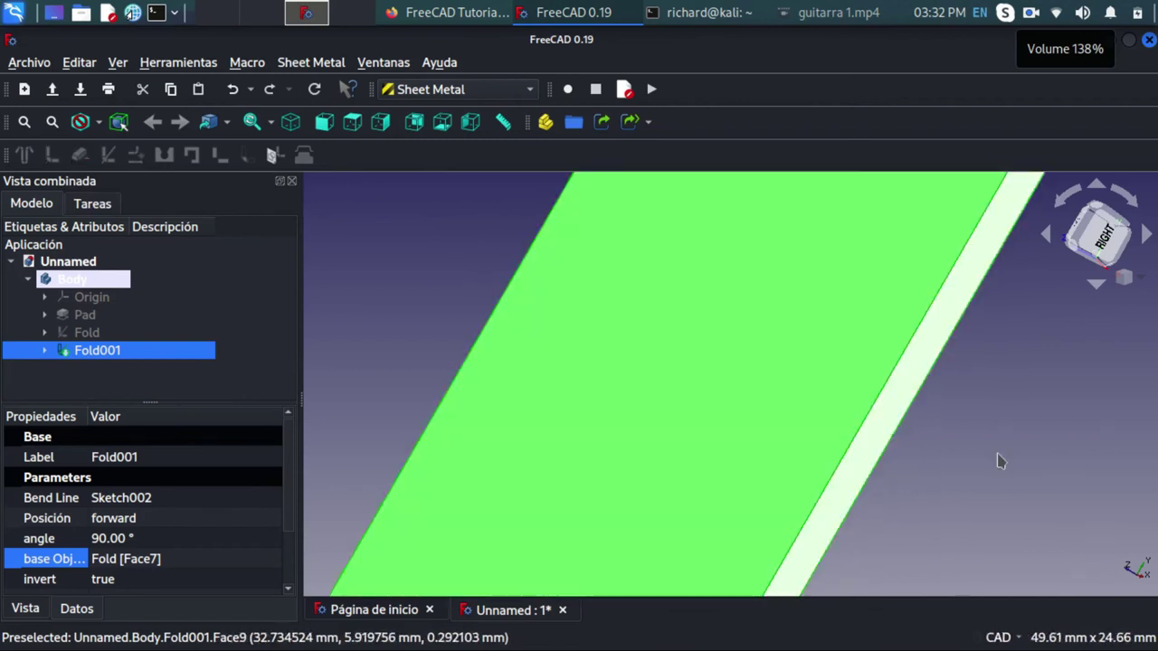
click(998, 460)
click(895, 394)
scroll(542, 245, down, 2)
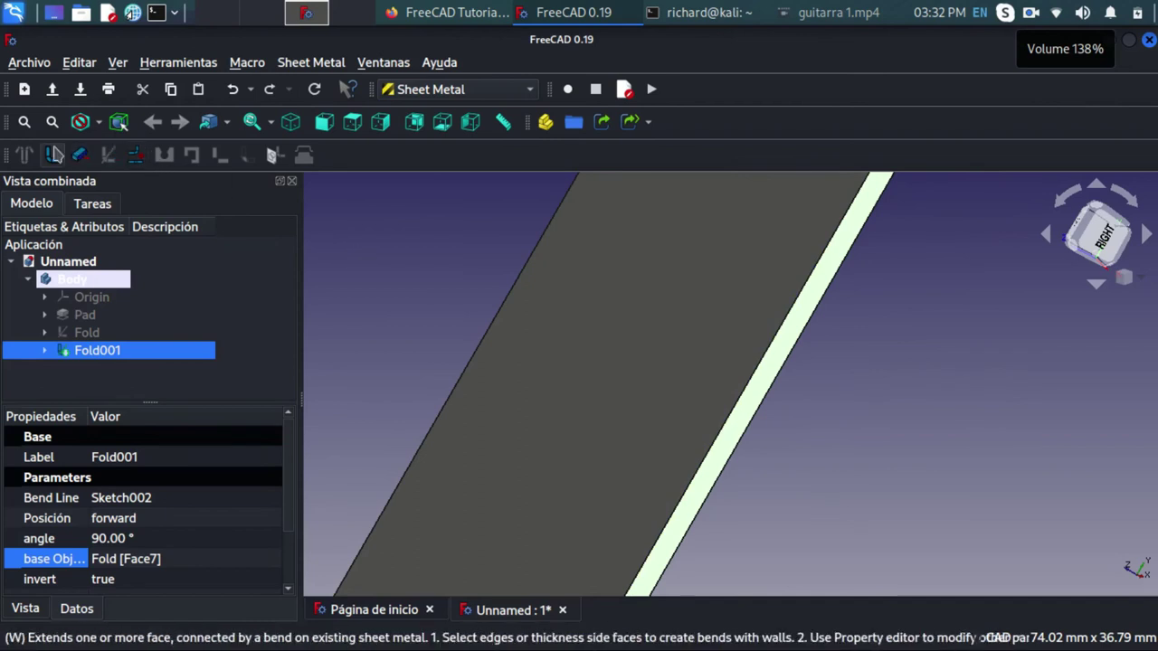
click(56, 153)
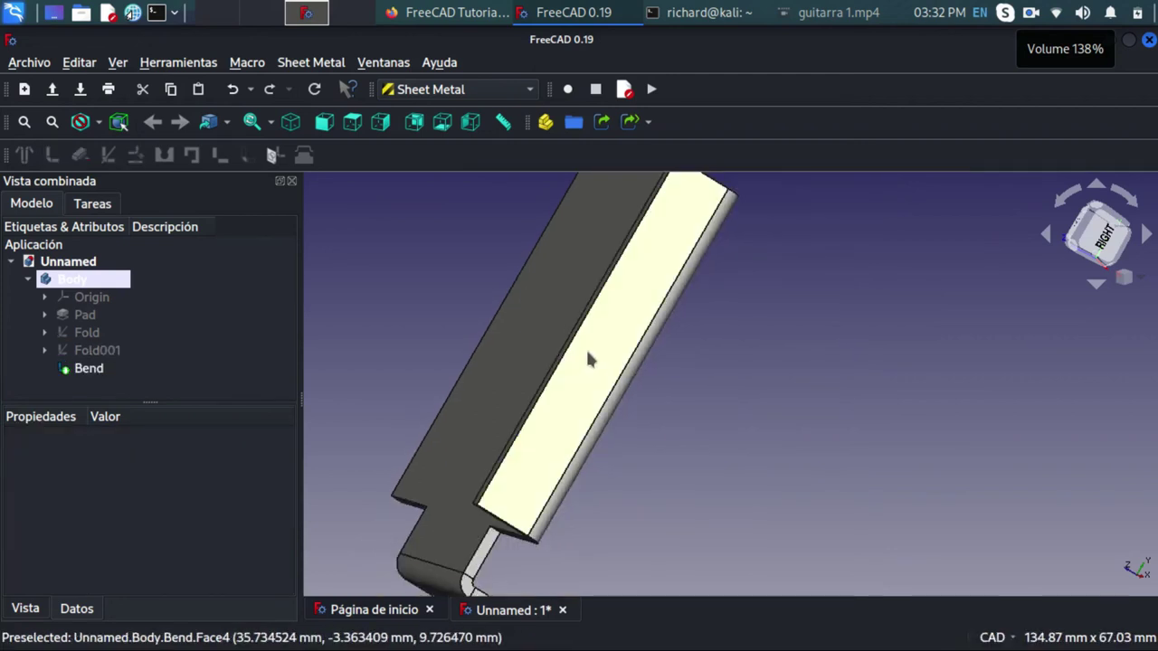
Set the Bend wall's invert property to true, flipping its bend direction.
click(106, 371)
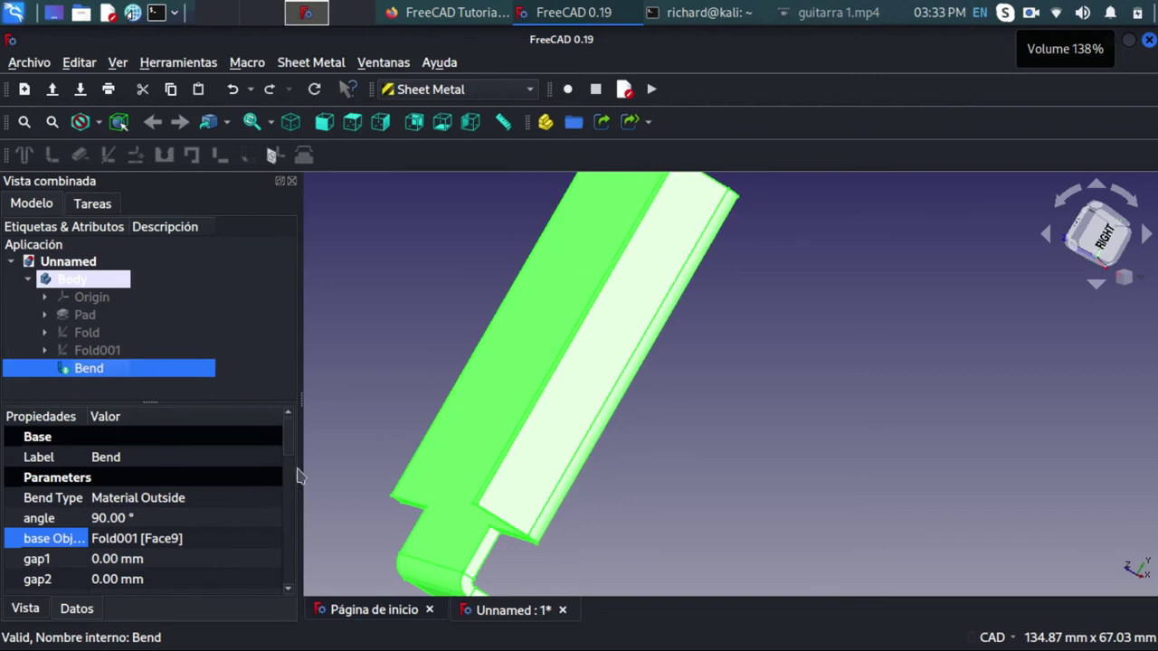
mouse_move(291, 447)
mouse_down()
mouse_move(310, 582)
mouse_move(299, 448)
mouse_up()
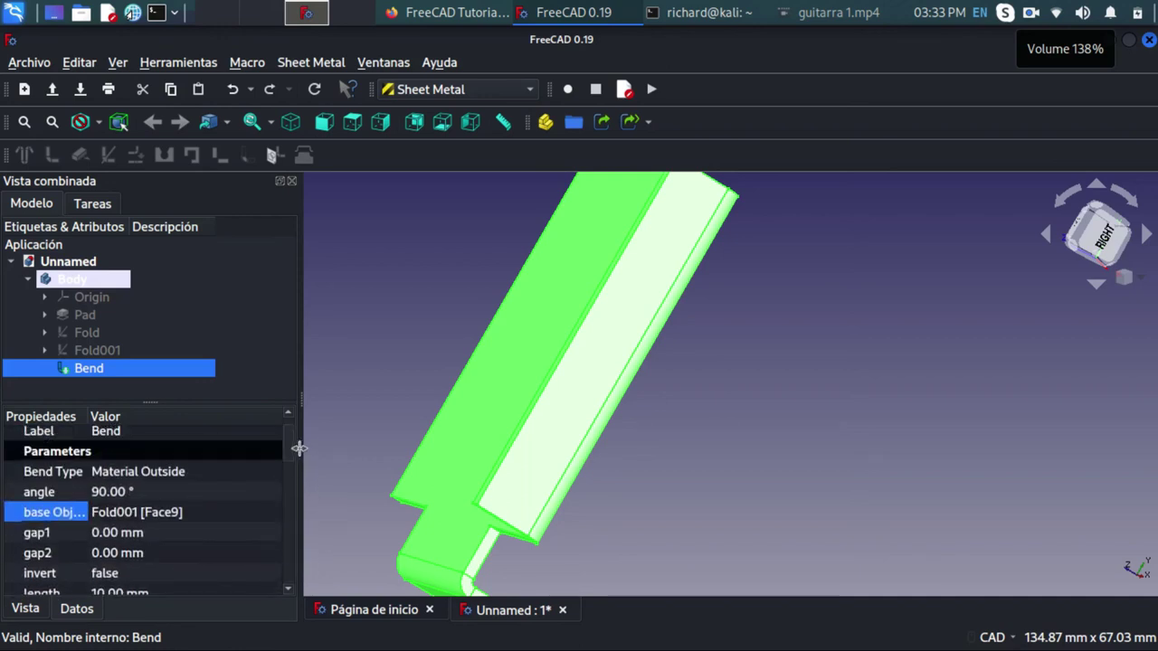
scroll(299, 457, down, 1)
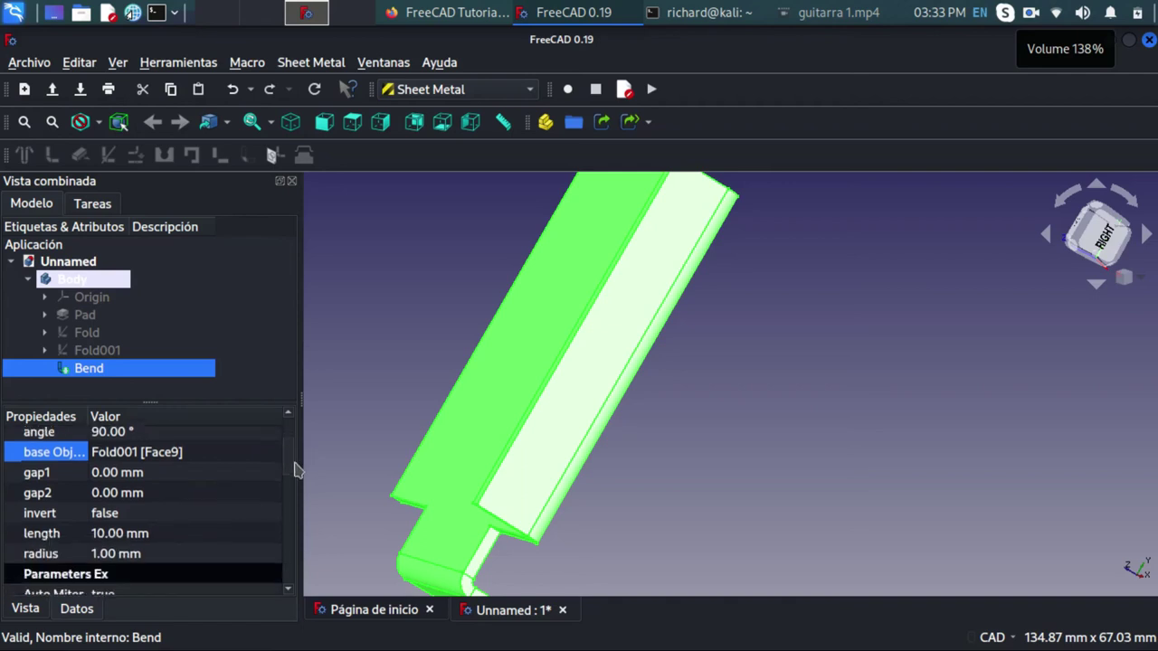
click(235, 520)
click(237, 520)
click(240, 519)
click(239, 534)
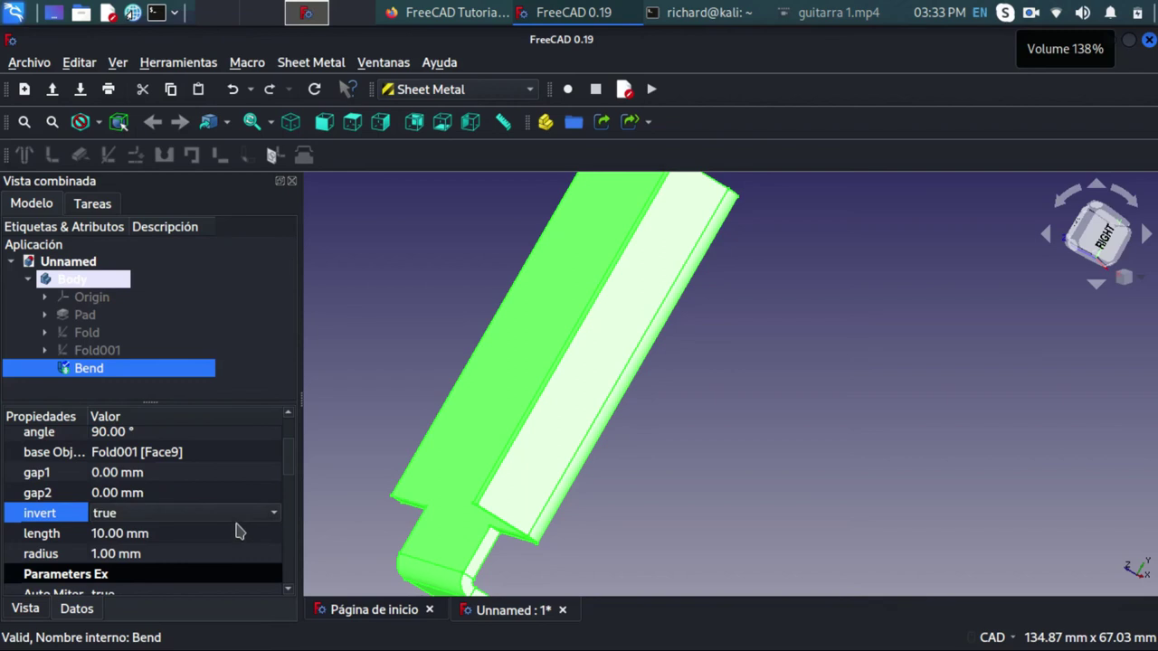
click(212, 474)
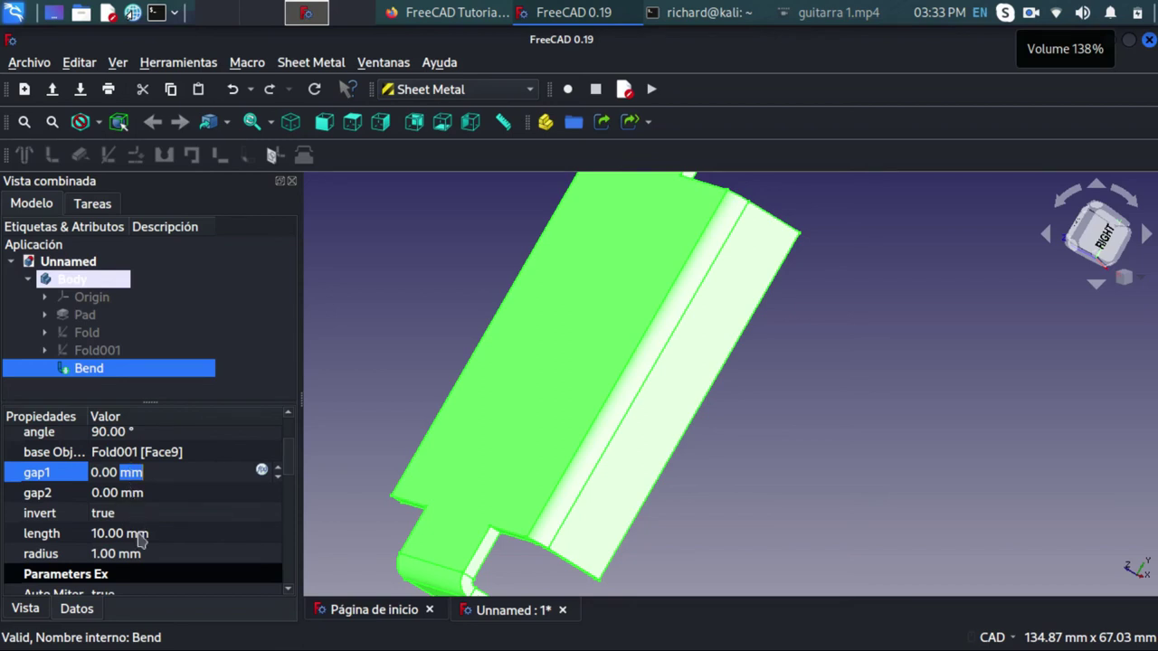
Give the wall a 25 mm length and a 3 mm bend radius.
click(113, 535)
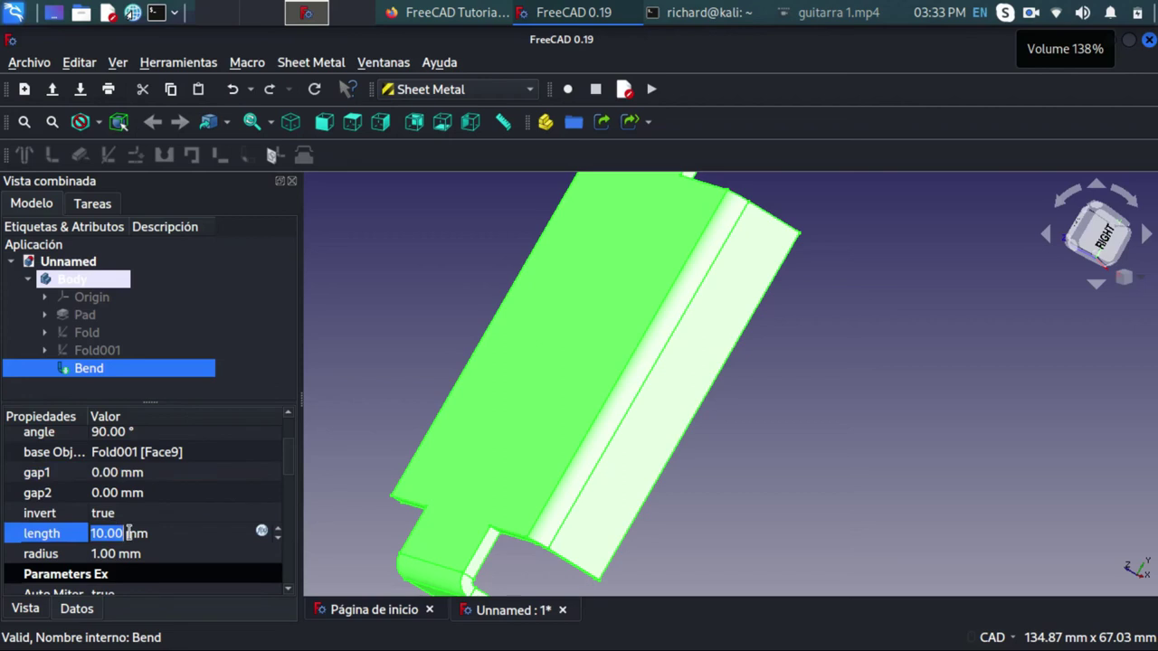
text(25)
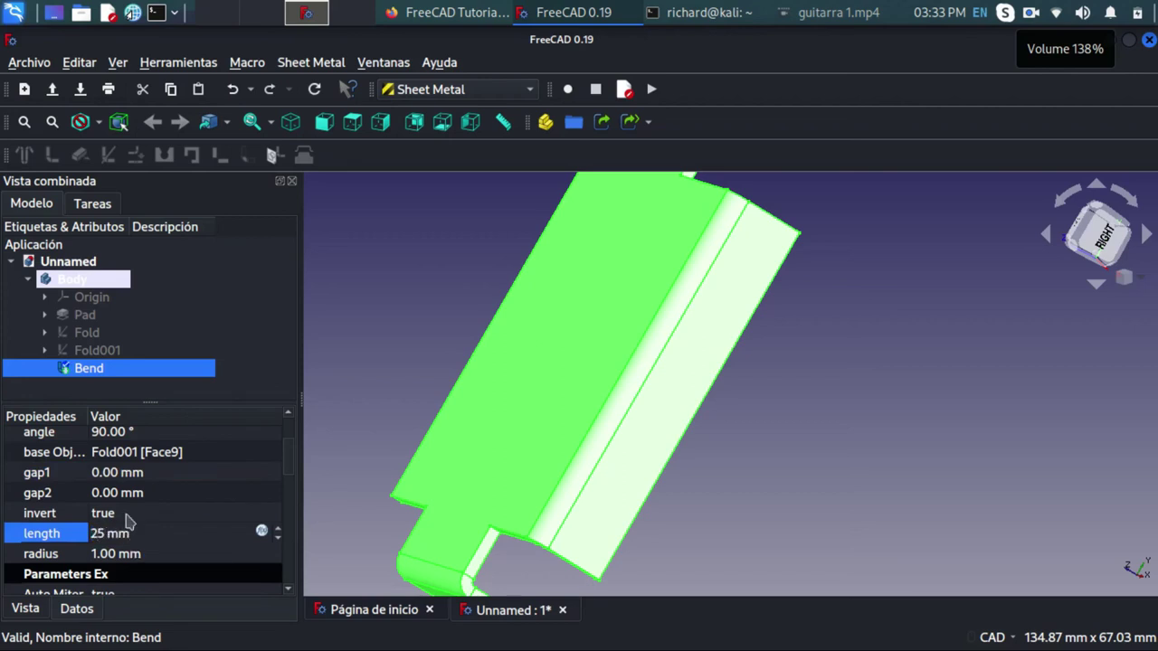
click(134, 513)
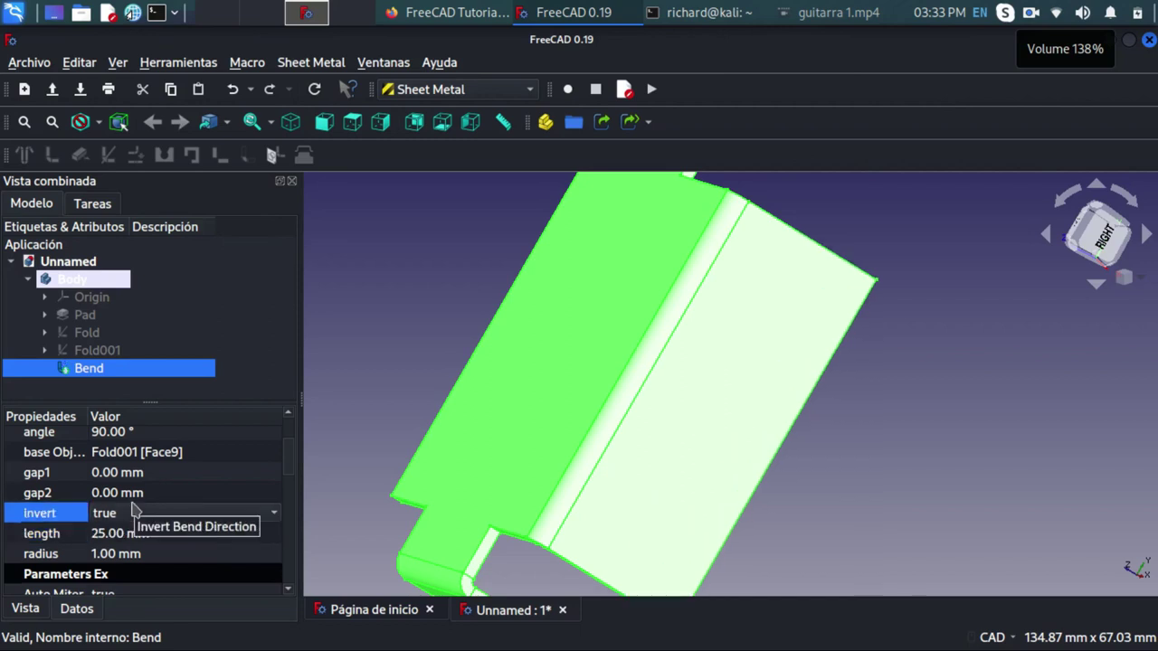
scroll(460, 536, down, 2)
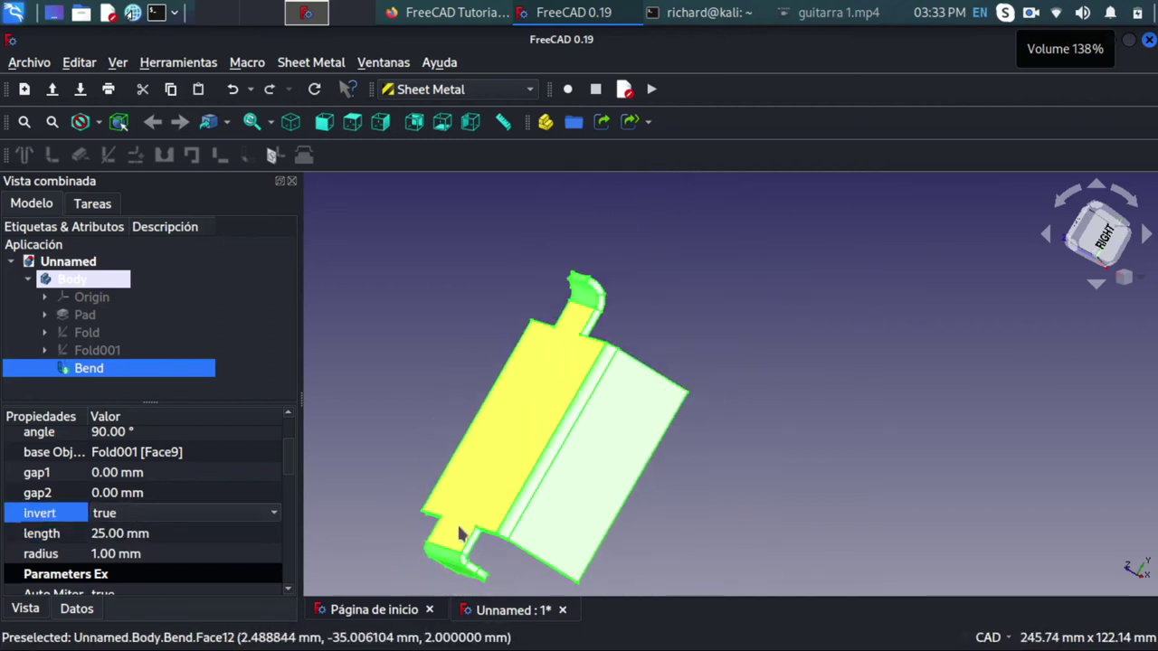
scroll(490, 483, up, 2)
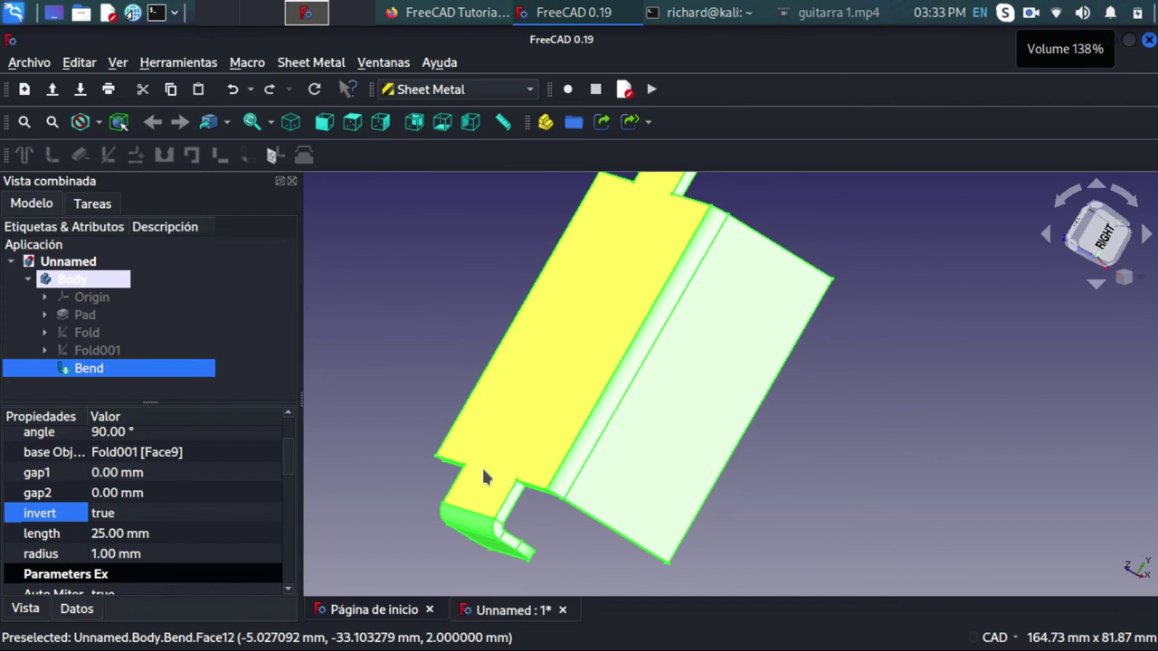
click(100, 554)
text(3)
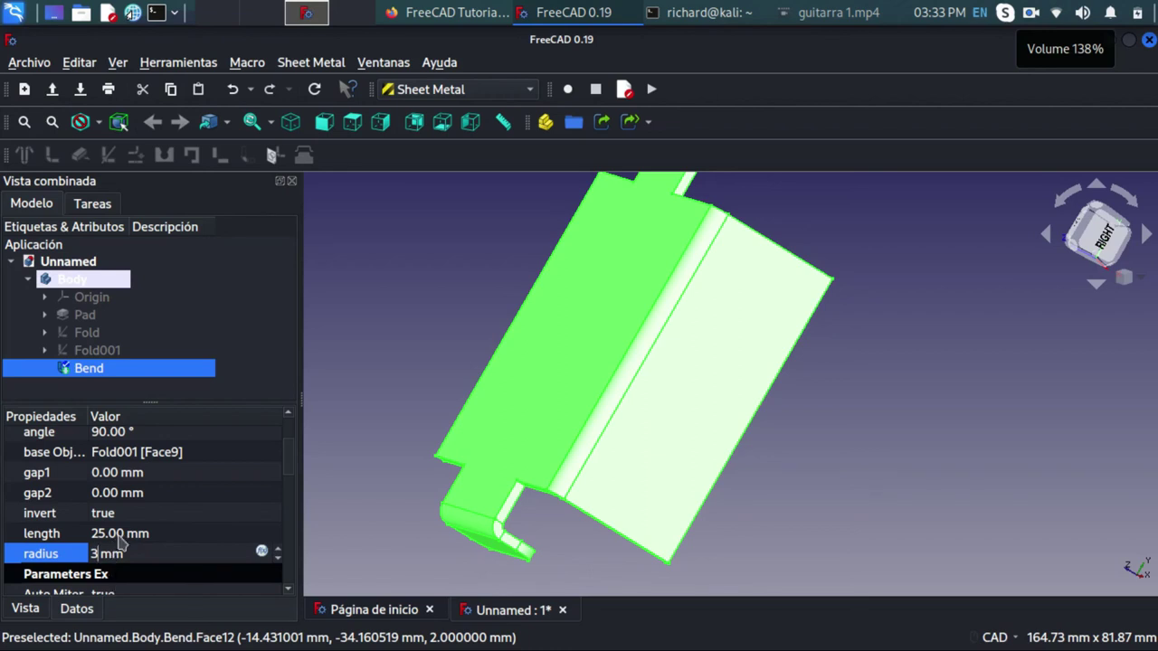
click(119, 534)
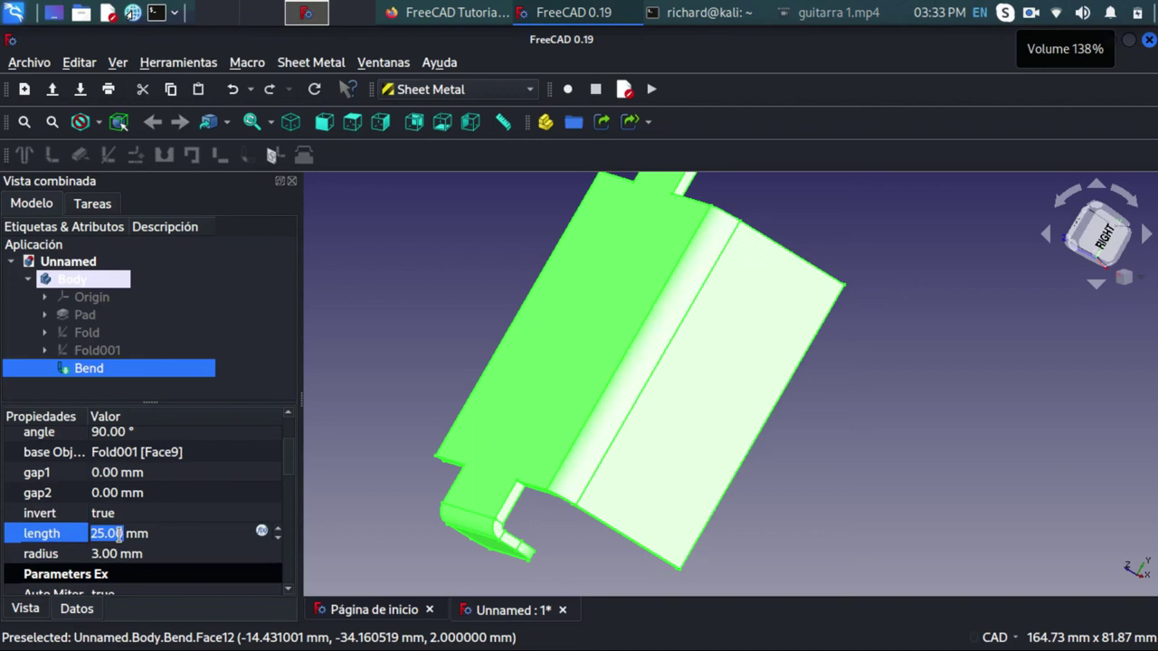
scroll(142, 513, up, 2)
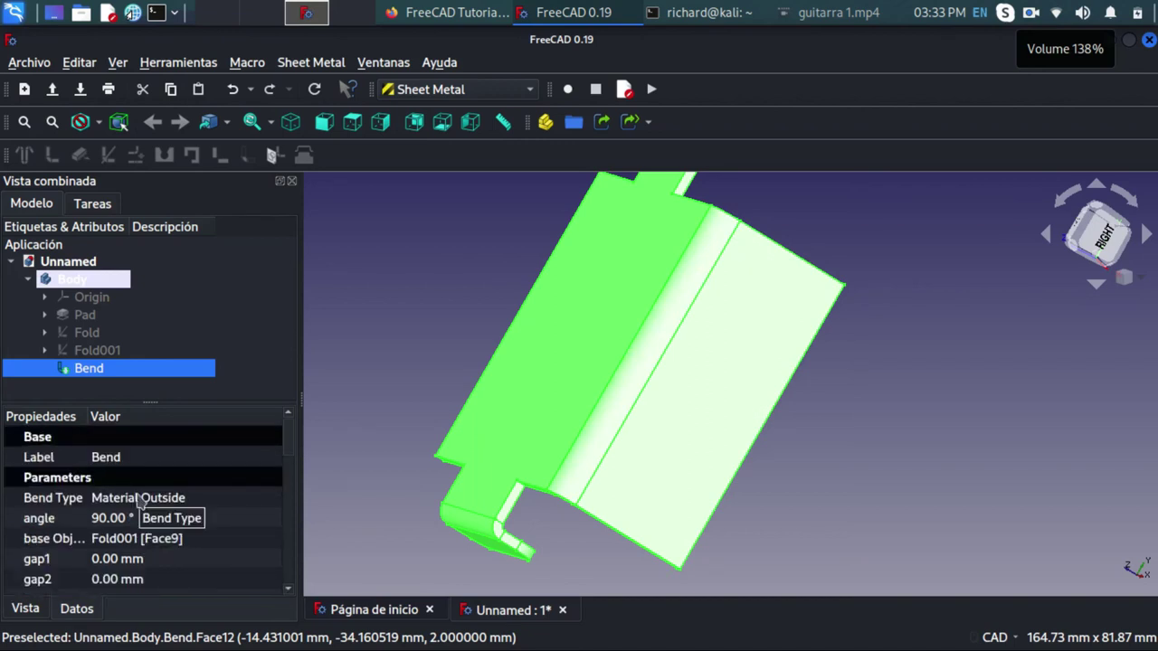
click(419, 315)
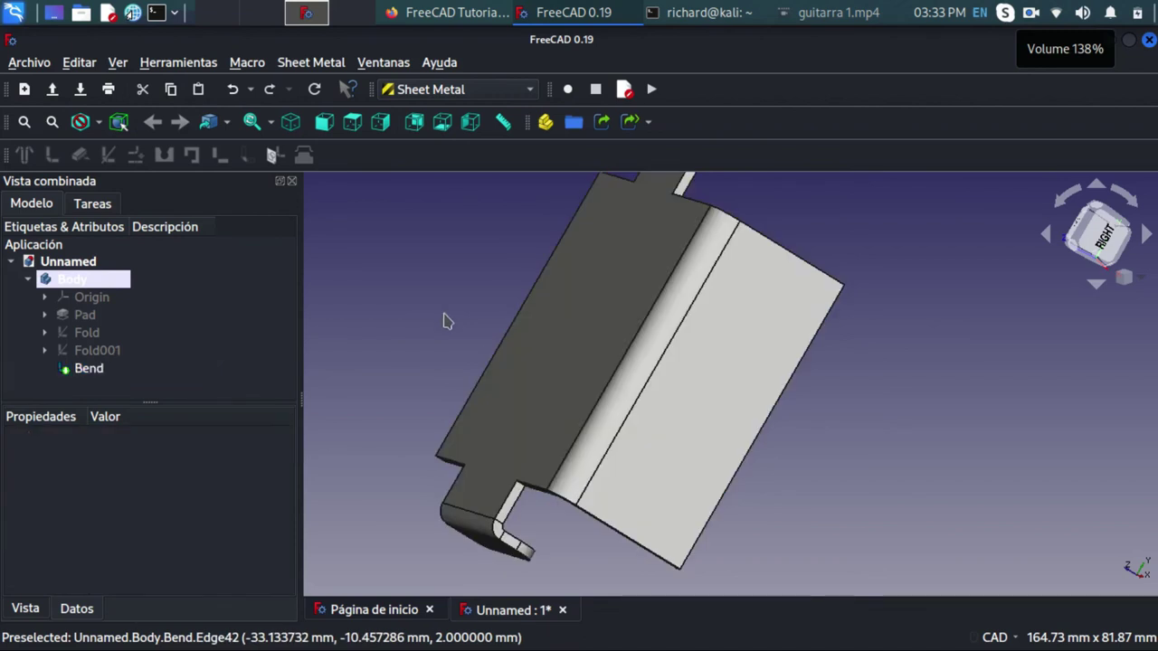
Select the plate's opposite long side face and add a second wall, Bend001.
mouse_move(444, 320)
middle_down()
mouse_move(587, 347)
mouse_move(667, 310)
mouse_move(360, 328)
middle_up()
scroll(360, 328, down, 2)
mouse_move(442, 323)
middle_down()
mouse_move(610, 316)
mouse_move(471, 299)
mouse_move(411, 308)
mouse_move(557, 351)
middle_up()
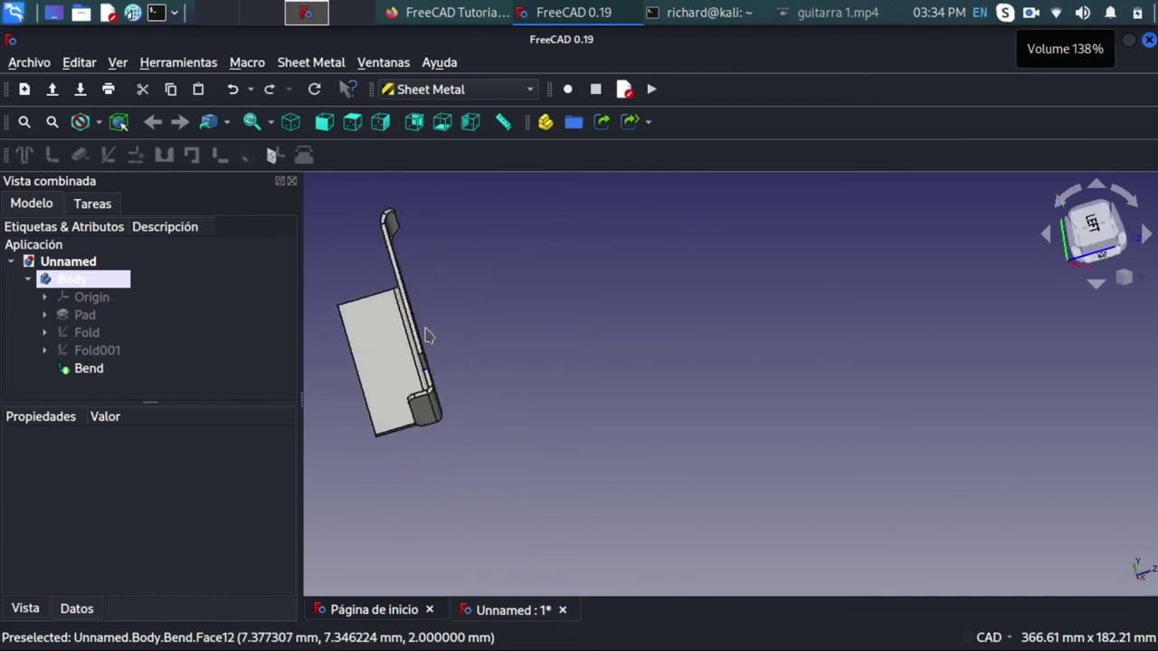
scroll(370, 294, up, 2)
scroll(369, 294, up, 2)
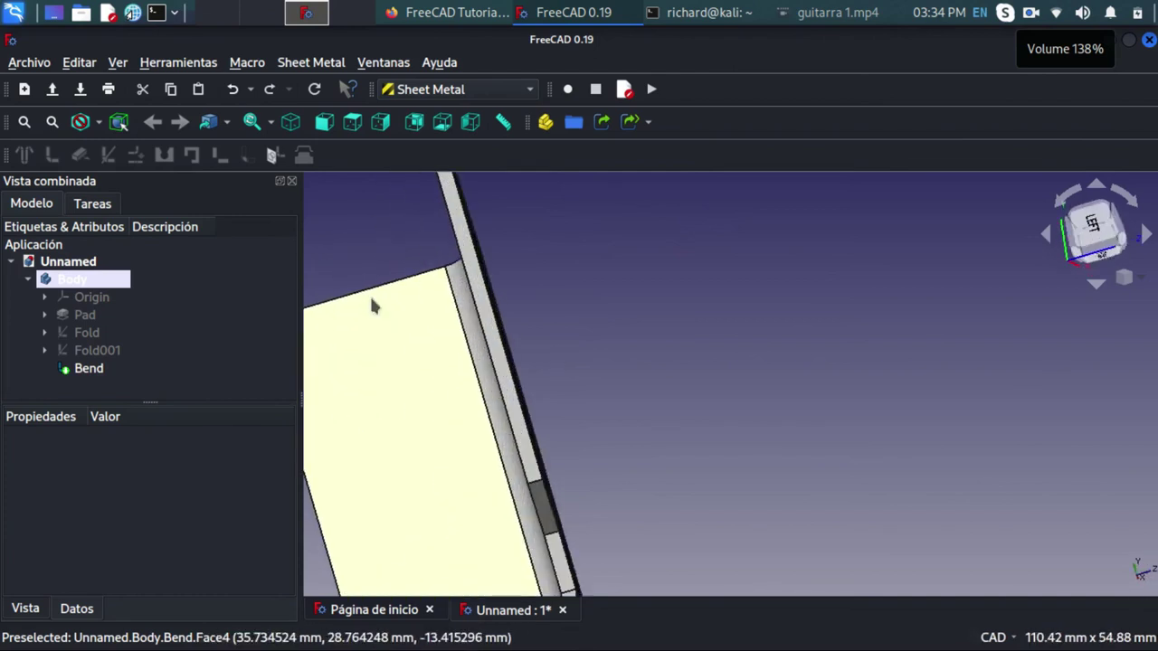
scroll(496, 323, up, 1)
click(486, 336)
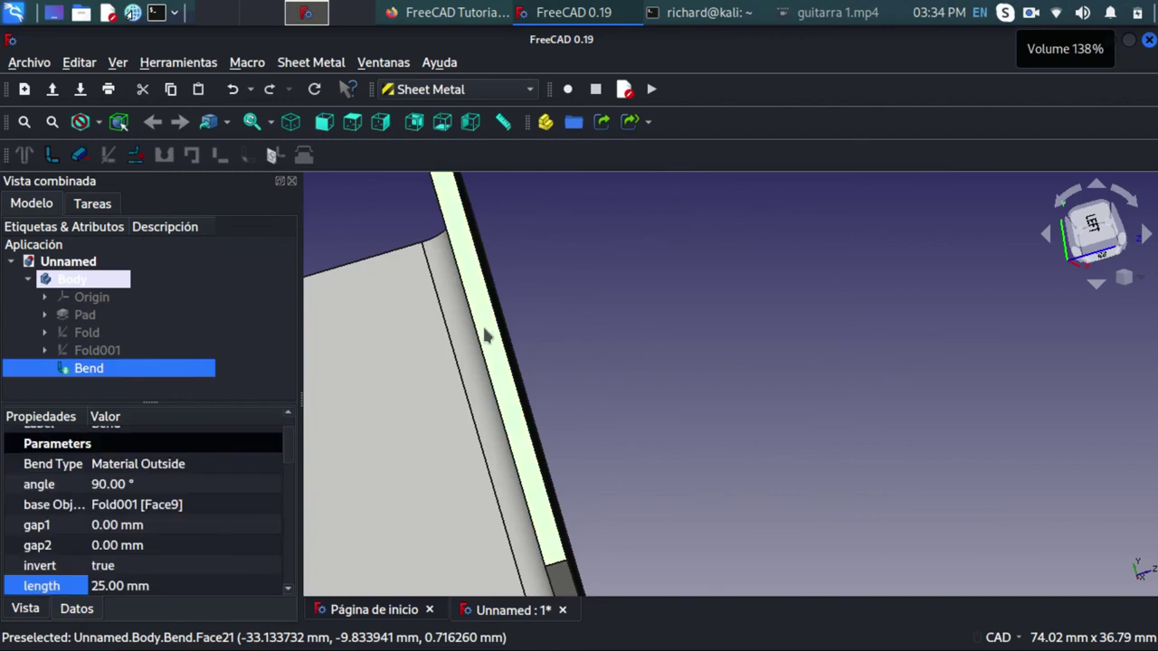
middle_drag(636, 382, 572, 362)
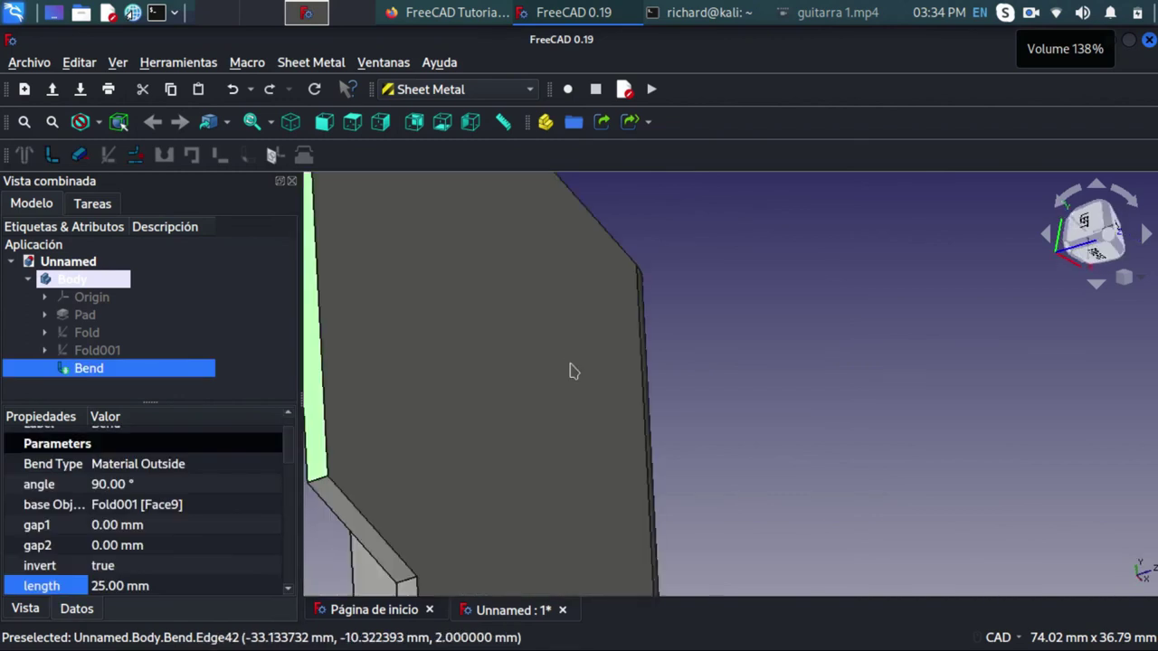
scroll(566, 359, down, 5)
scroll(566, 349, down, 1)
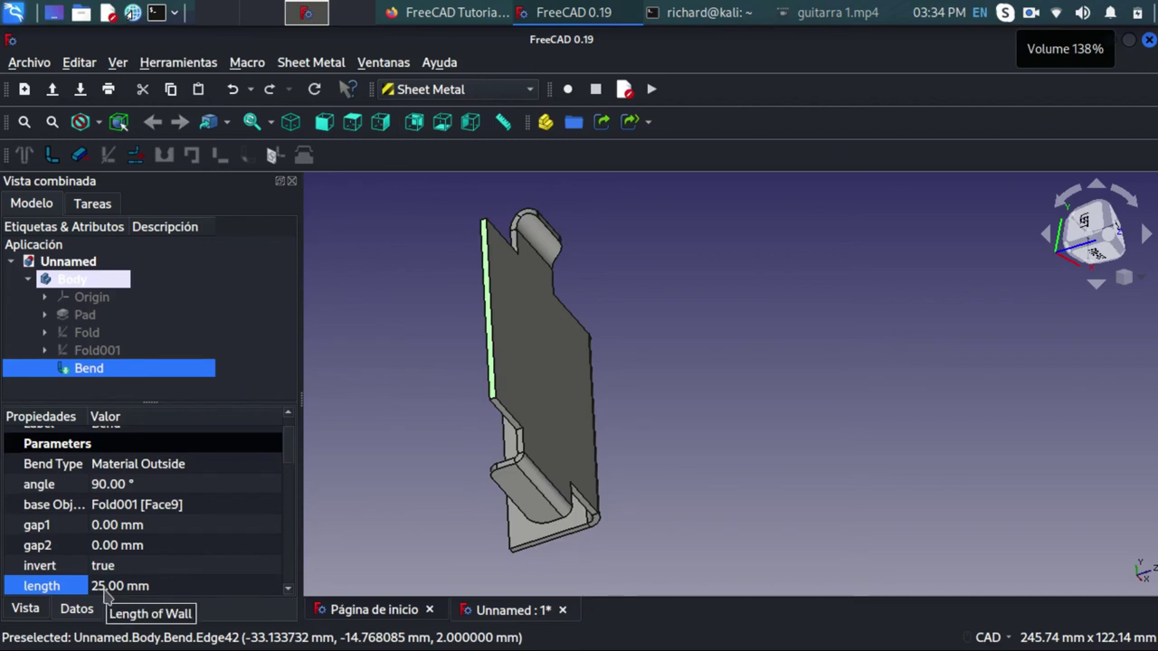
click(55, 156)
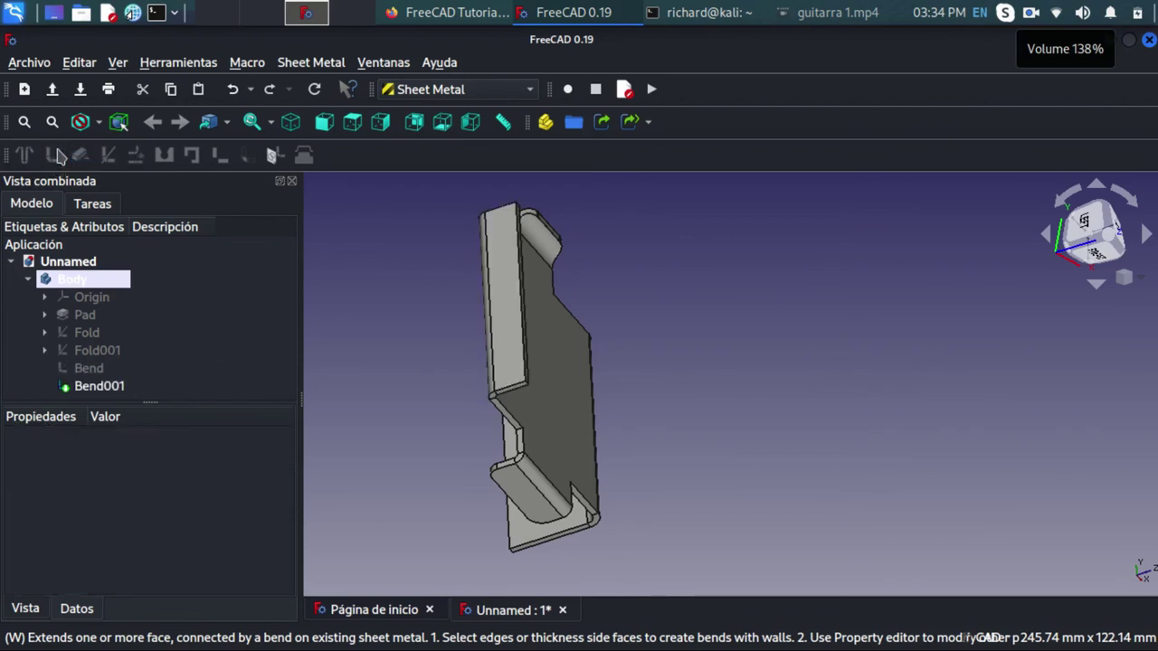
scroll(530, 348, up, 3)
scroll(531, 349, up, 2)
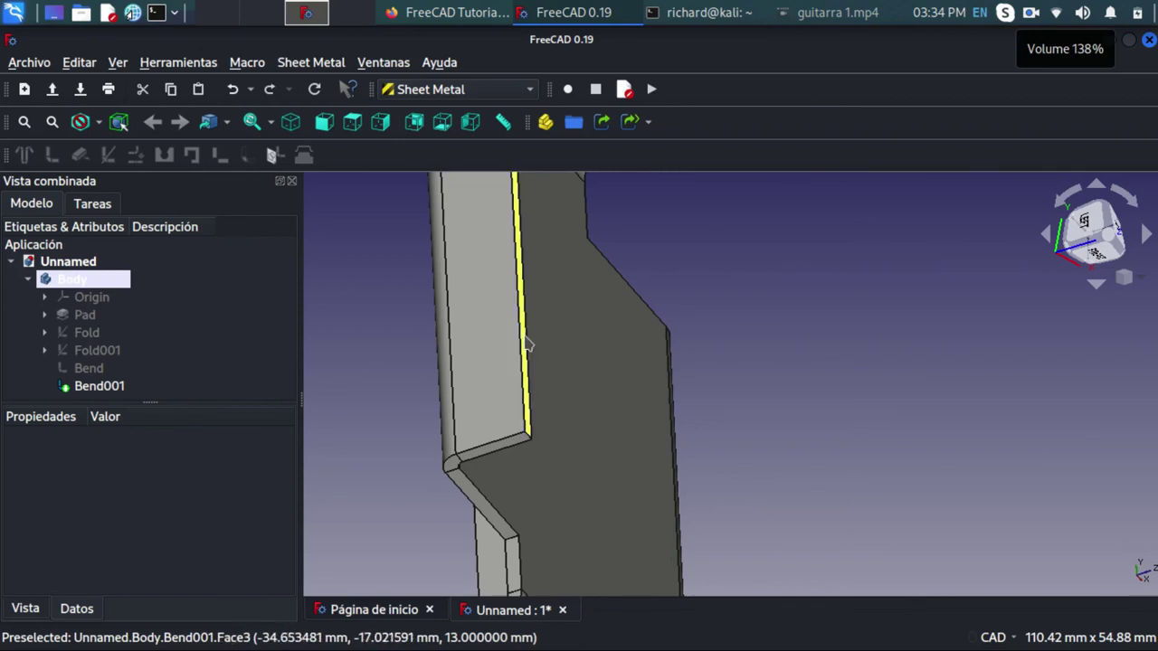
click(527, 344)
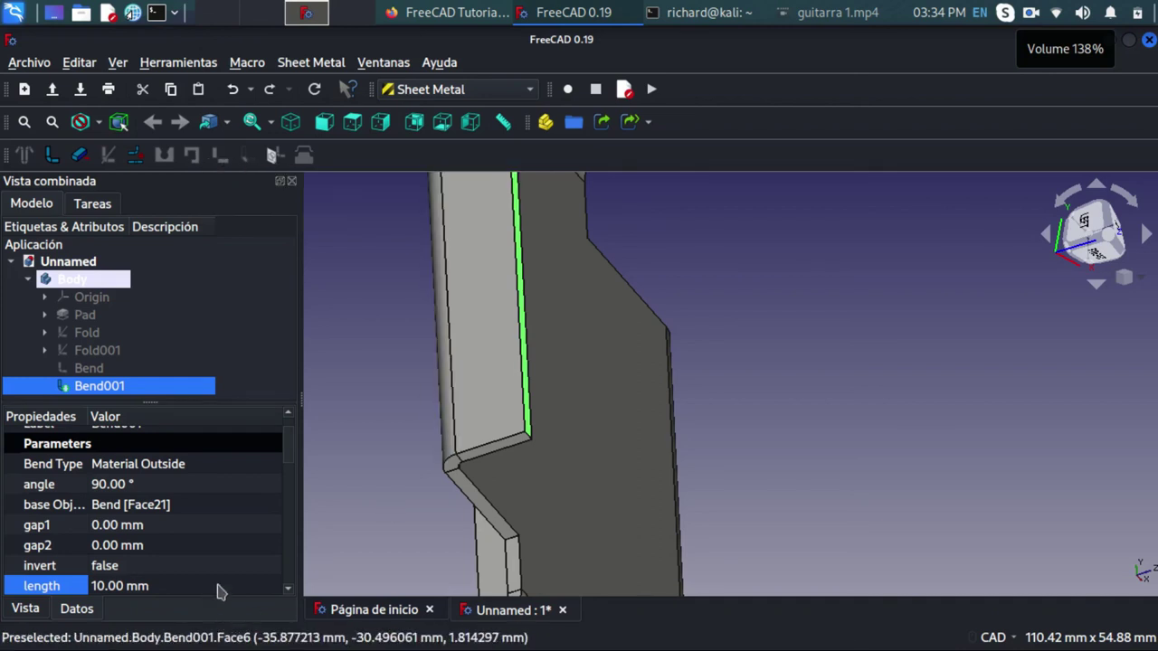
scroll(414, 529, down, 2)
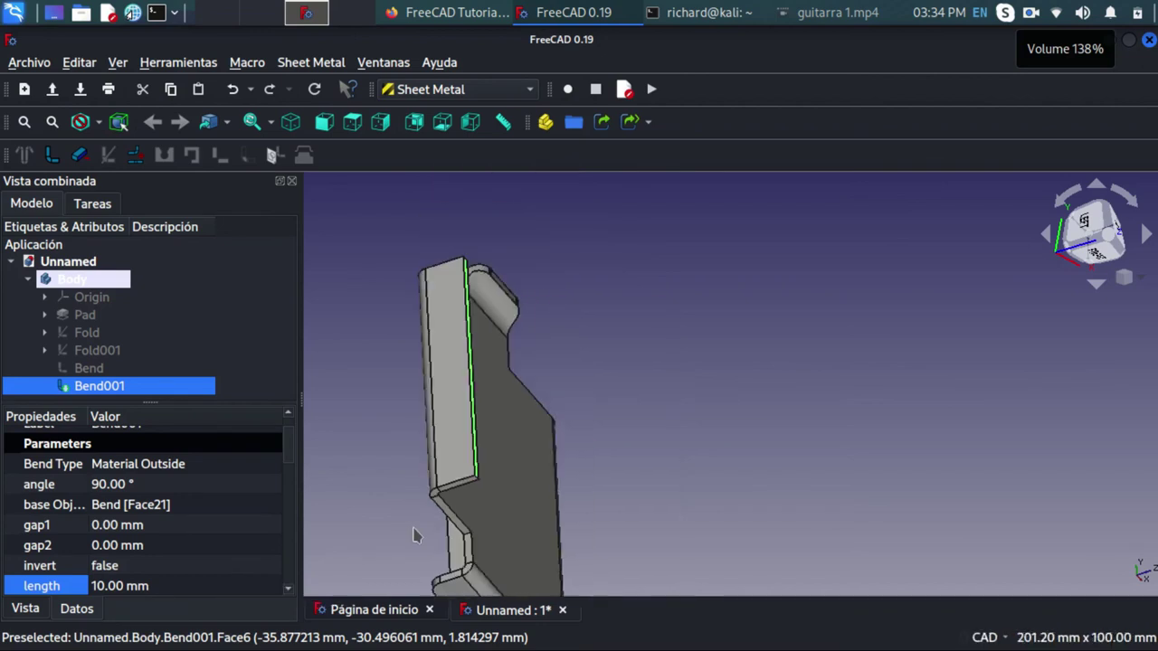
scroll(415, 530, down, 2)
mouse_move(553, 469)
middle_down()
mouse_move(562, 403)
mouse_move(633, 413)
mouse_move(610, 382)
mouse_move(686, 403)
middle_up()
mouse_move(675, 400)
middle_down()
mouse_move(824, 287)
mouse_move(900, 293)
mouse_move(775, 279)
mouse_move(612, 401)
mouse_move(770, 393)
mouse_move(1026, 261)
mouse_move(908, 308)
mouse_move(878, 287)
middle_up()
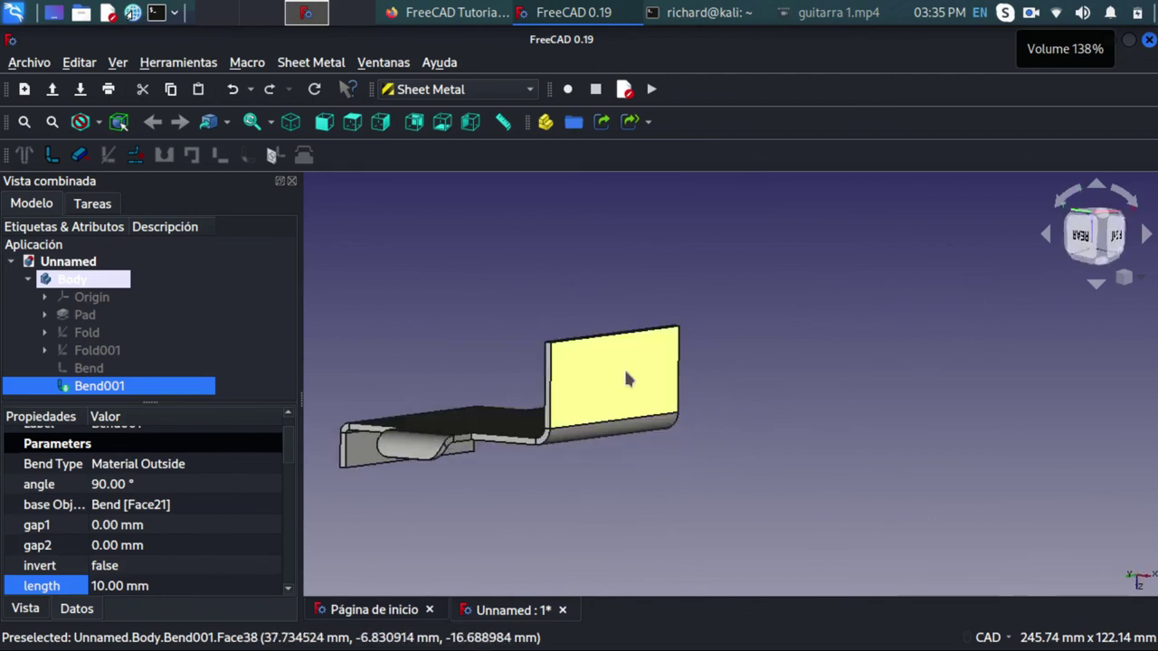
mouse_move(550, 403)
middle_down()
mouse_move(707, 422)
mouse_move(685, 460)
middle_up()
middle_drag(594, 426, 902, 417)
scroll(902, 416, up, 2)
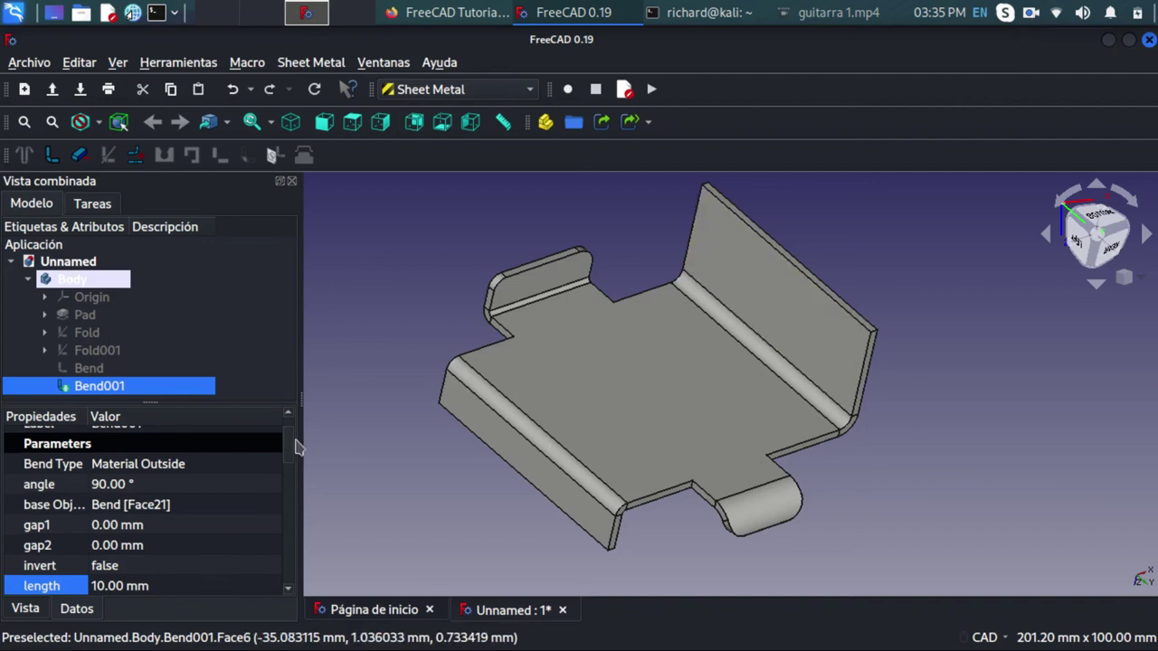
Begin entering a new Bend001 angle, typing 4 over the 90° value.
click(103, 484)
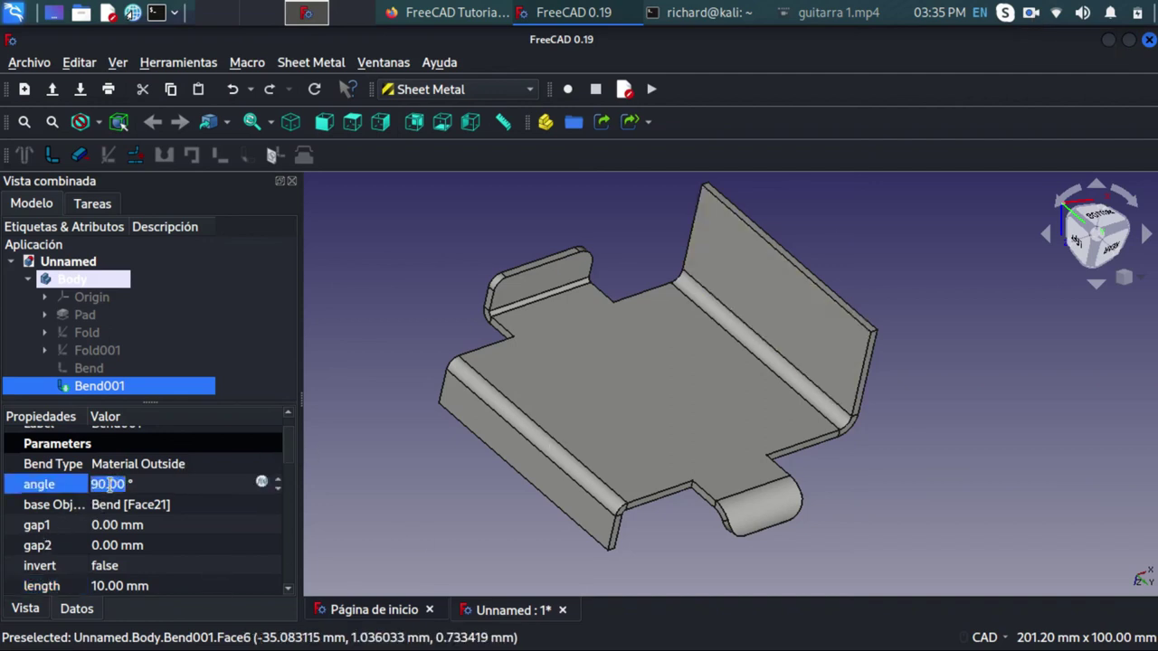
text(4)
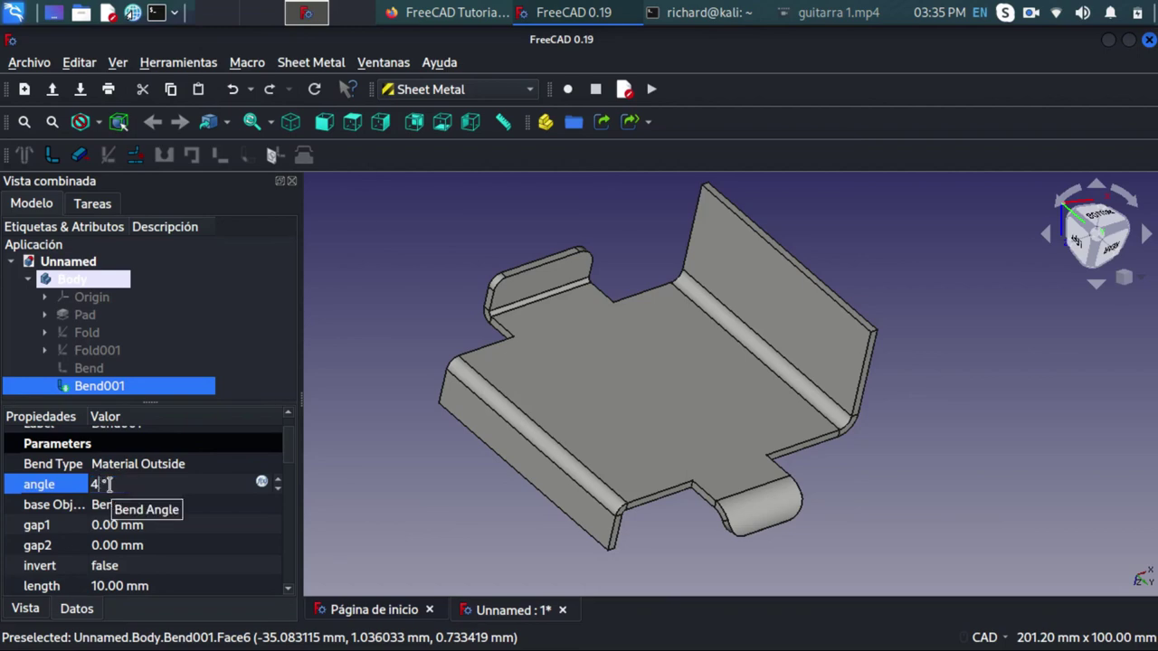